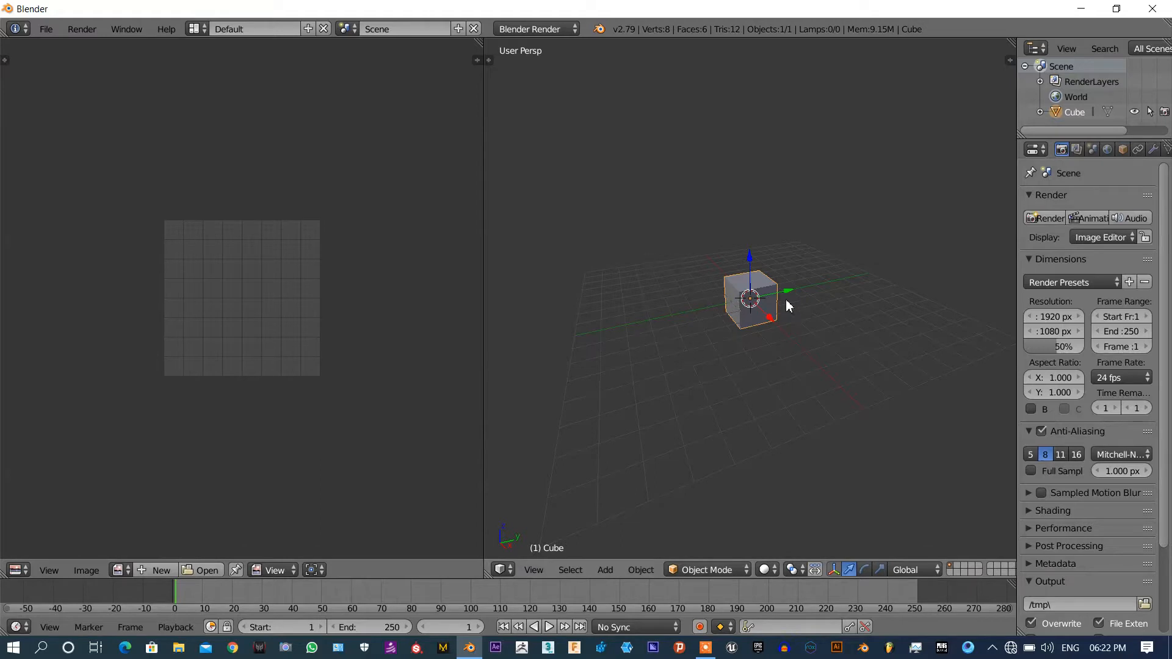
# - Unwrap all faces of the cube with Smart UV Project using the default settings and return to Object Mode
pyautogui.moveTo(819, 299)
pyautogui.mouseDown(button='middle')
pyautogui.moveTo(812, 284)
pyautogui.moveTo(852, 343)
pyautogui.moveTo(817, 308)
pyautogui.mouseUp(button='middle')
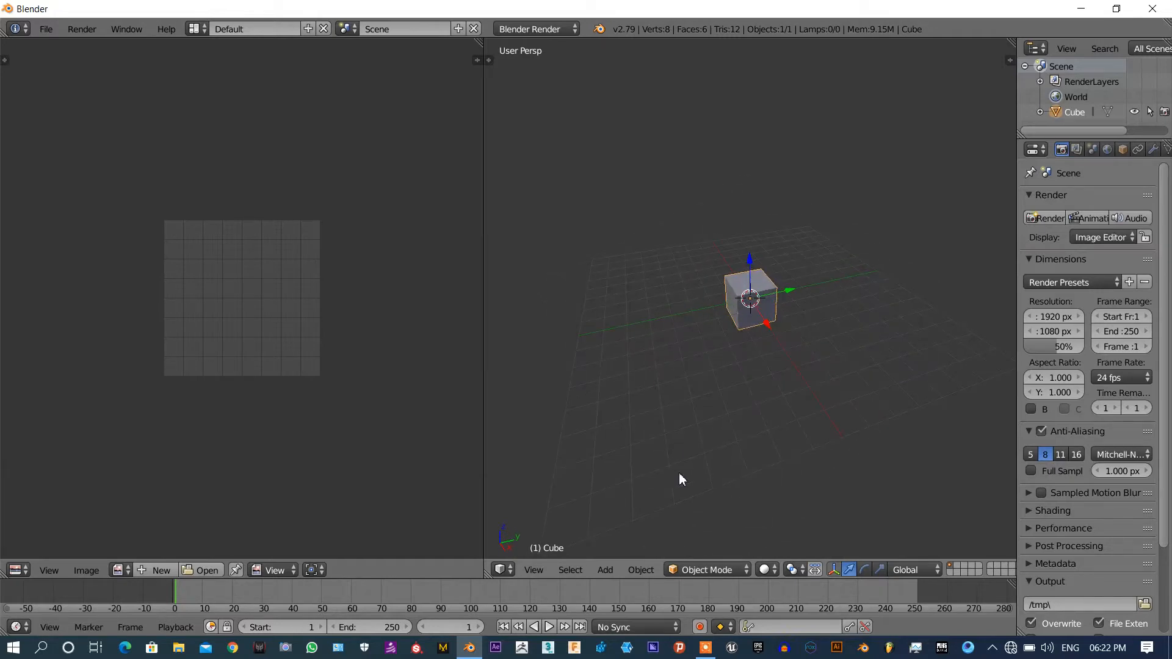
pyautogui.click(692, 568)
pyautogui.click(691, 537)
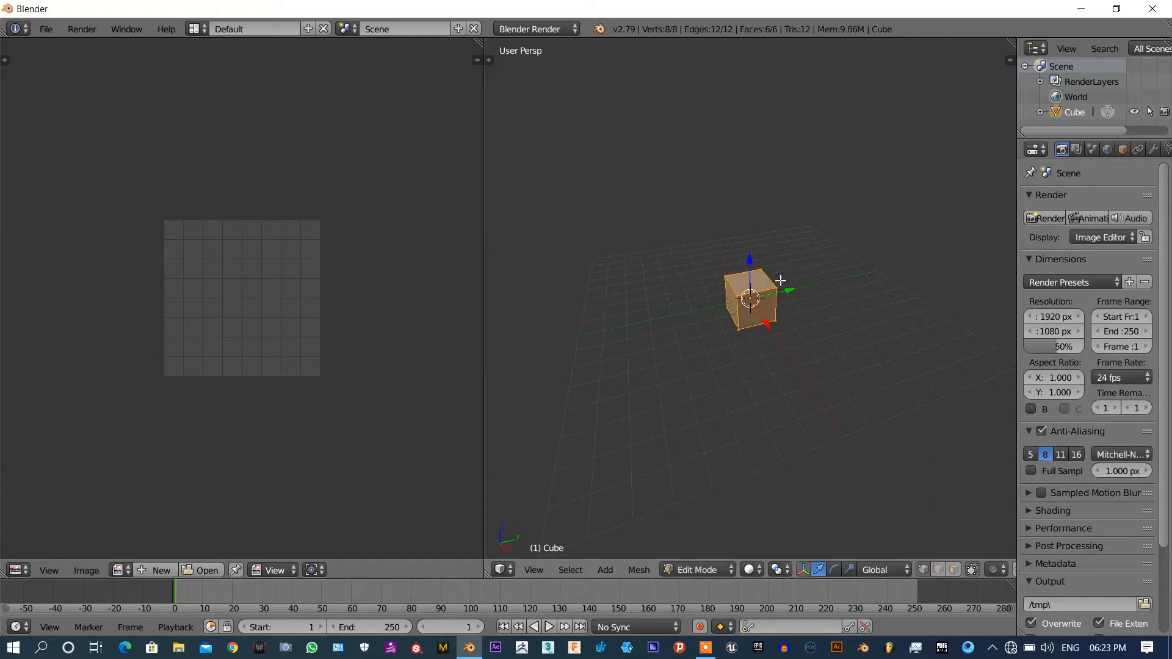
pyautogui.press('u')
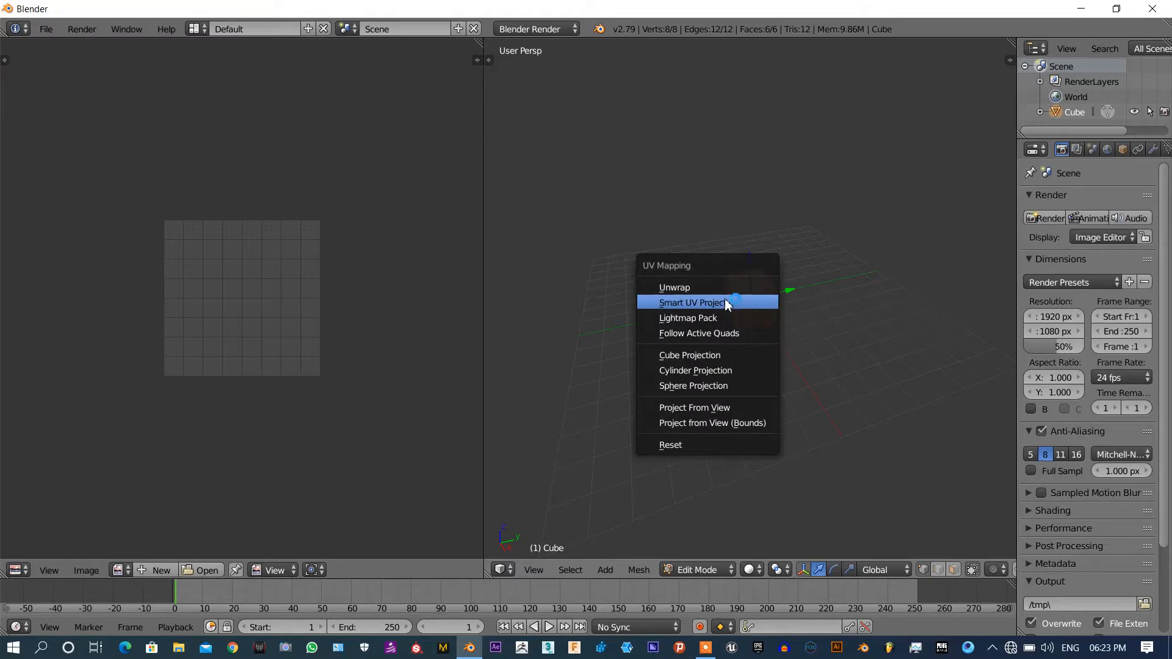
pyautogui.click(730, 302)
pyautogui.click(728, 411)
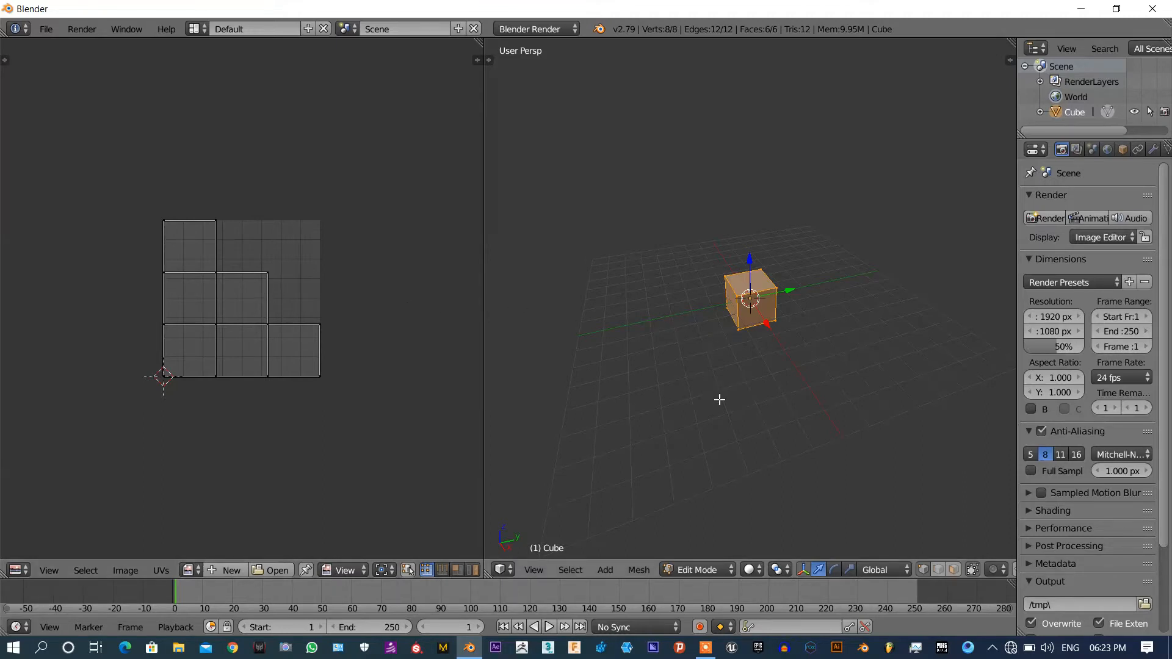
pyautogui.click(696, 570)
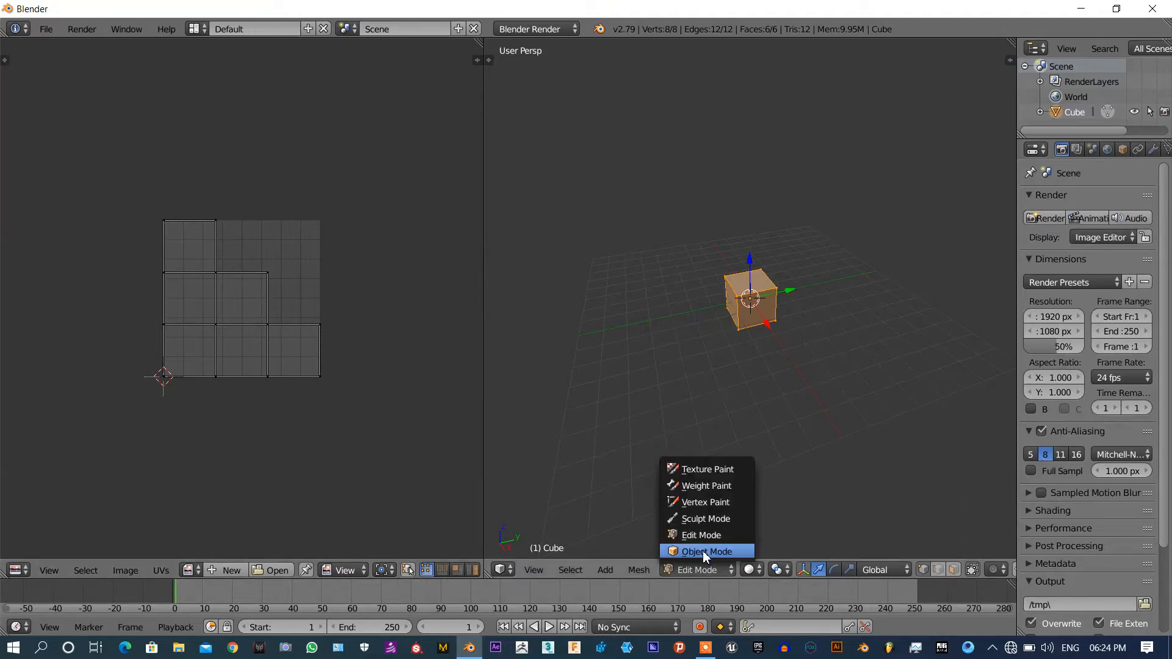
pyautogui.click(703, 551)
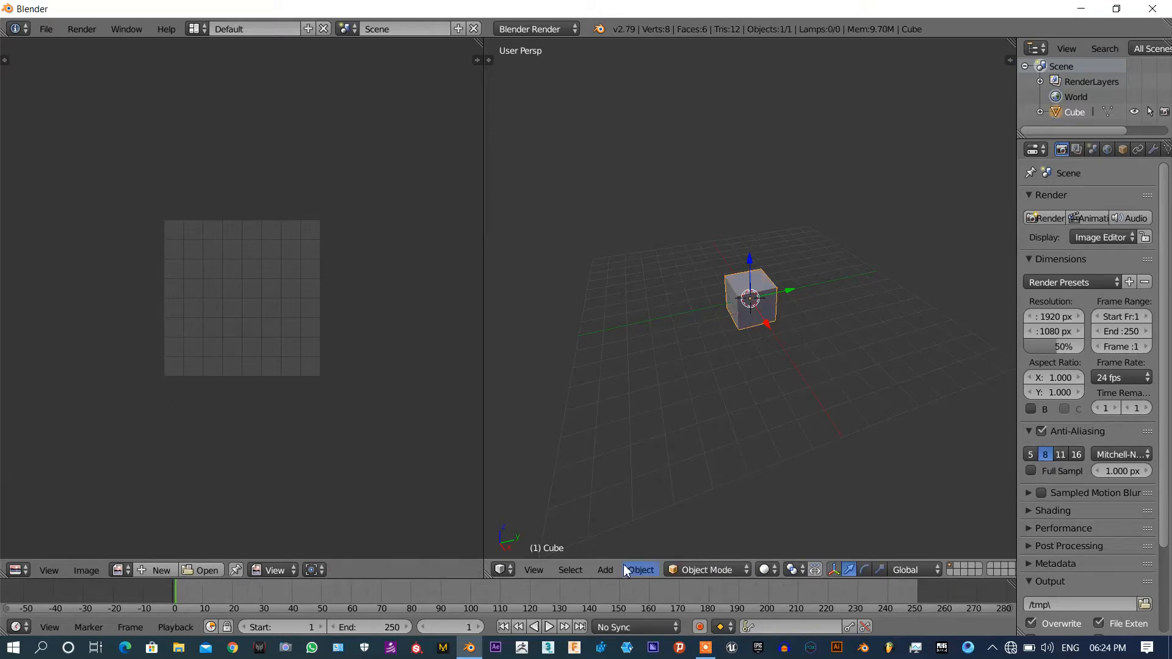
# - Add a mechanical gear mesh and scale it up uniformly until it surrounds the cube
pyautogui.click(608, 568)
pyautogui.moveTo(628, 551)
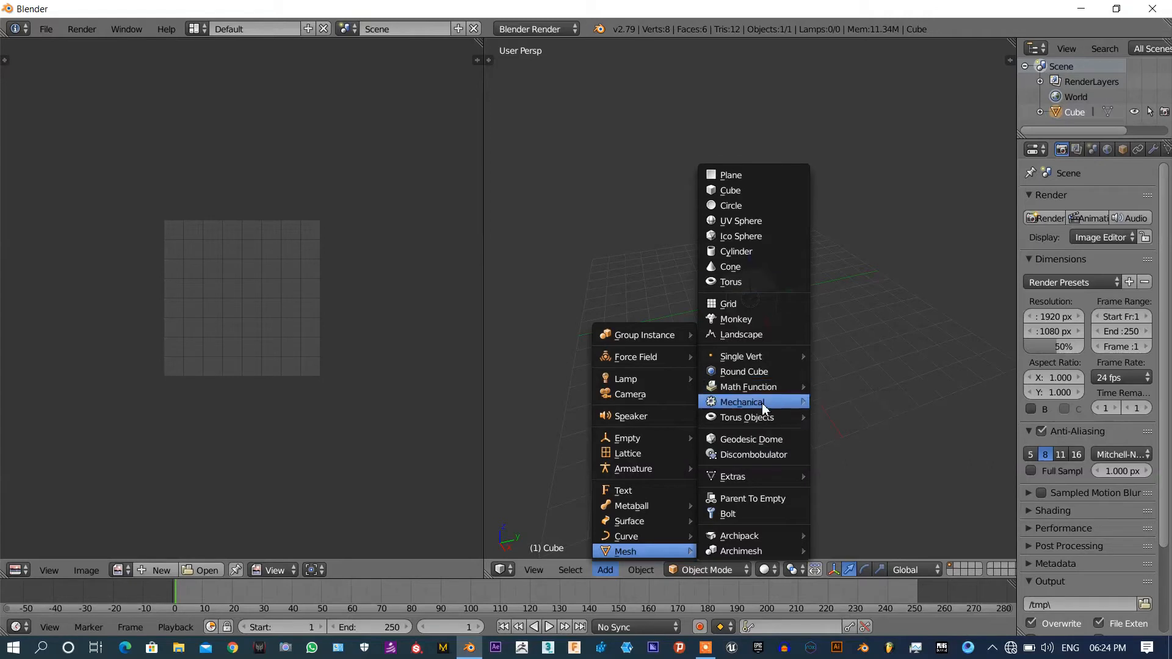
pyautogui.moveTo(764, 409)
pyautogui.moveTo(848, 417)
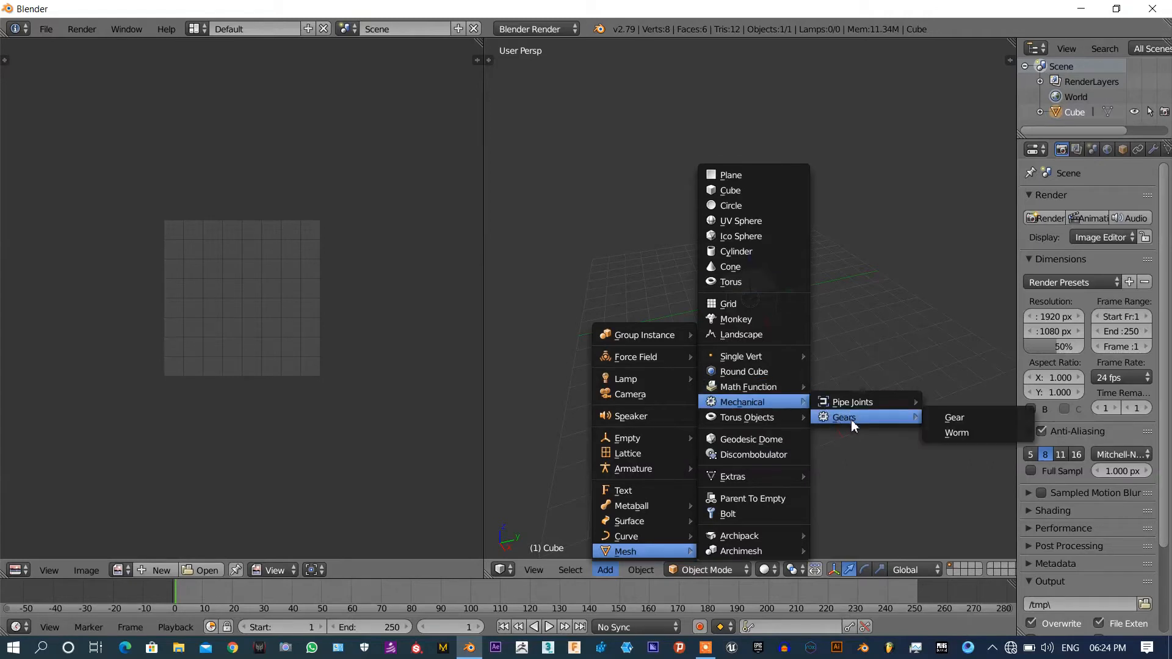
pyautogui.click(949, 420)
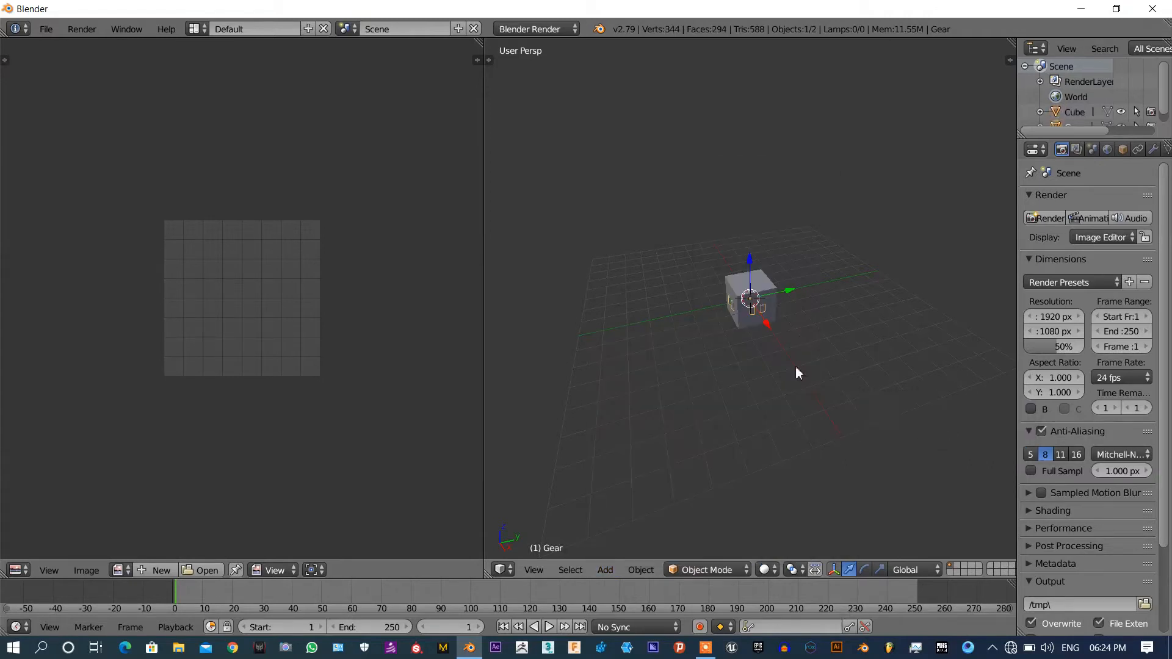
pyautogui.press('s')
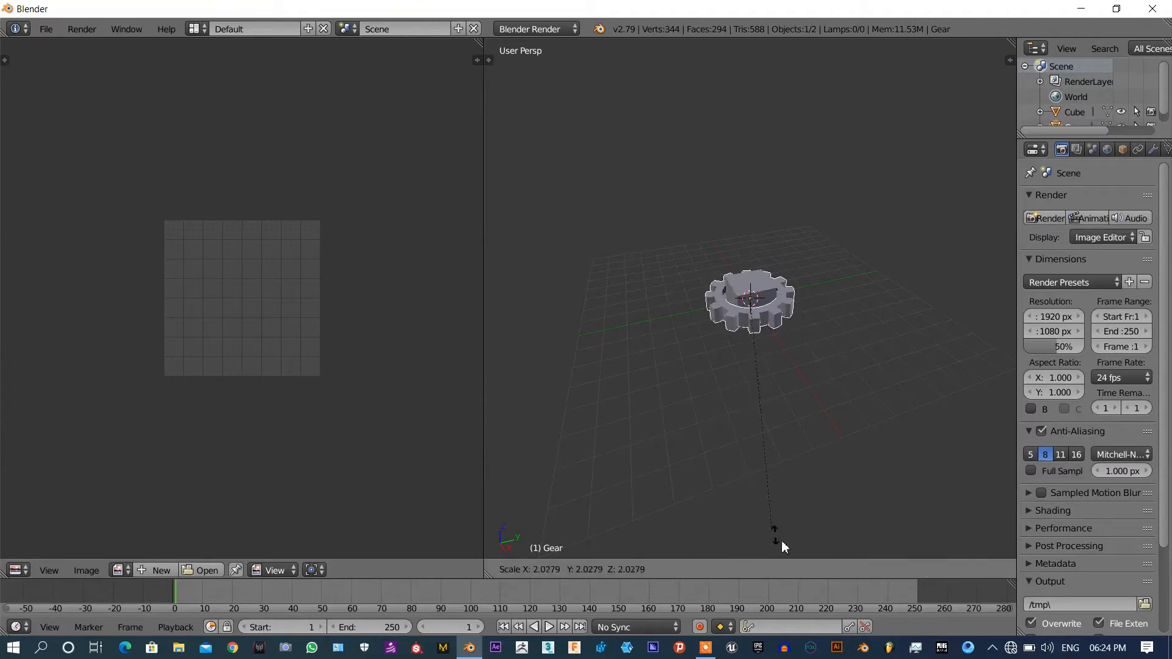
pyautogui.click(955, 516)
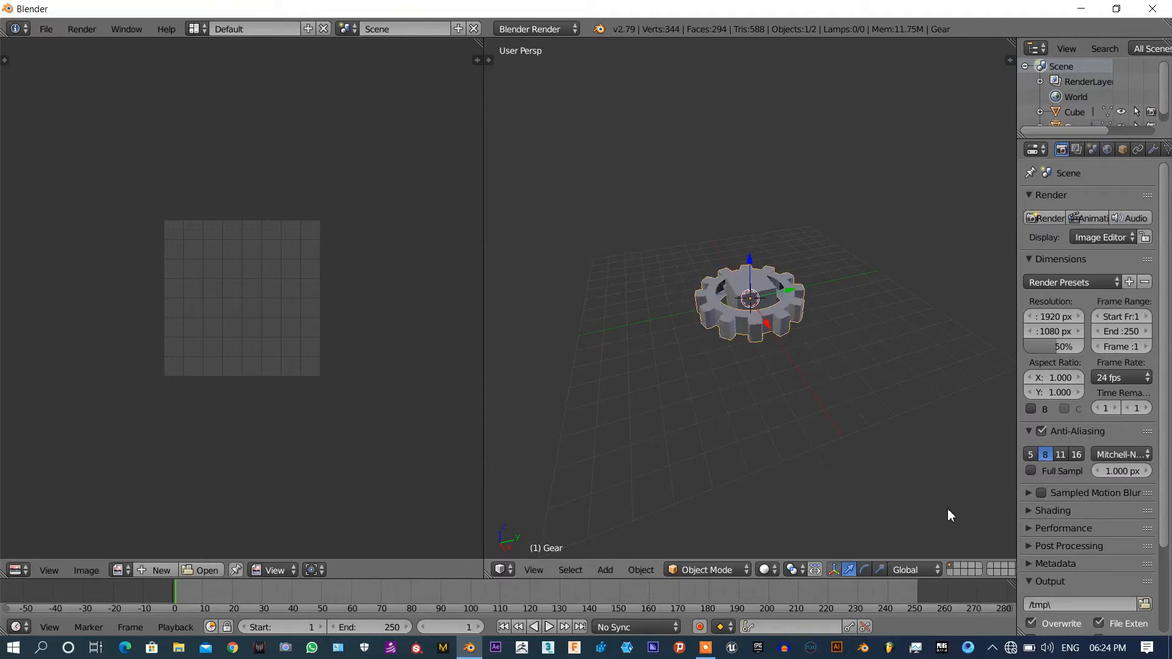
# - Unwrap the whole gear with Smart UV Project using the default settings and return to Object Mode
pyautogui.moveTo(808, 357); pyautogui.dragTo(816, 393, button='middle')
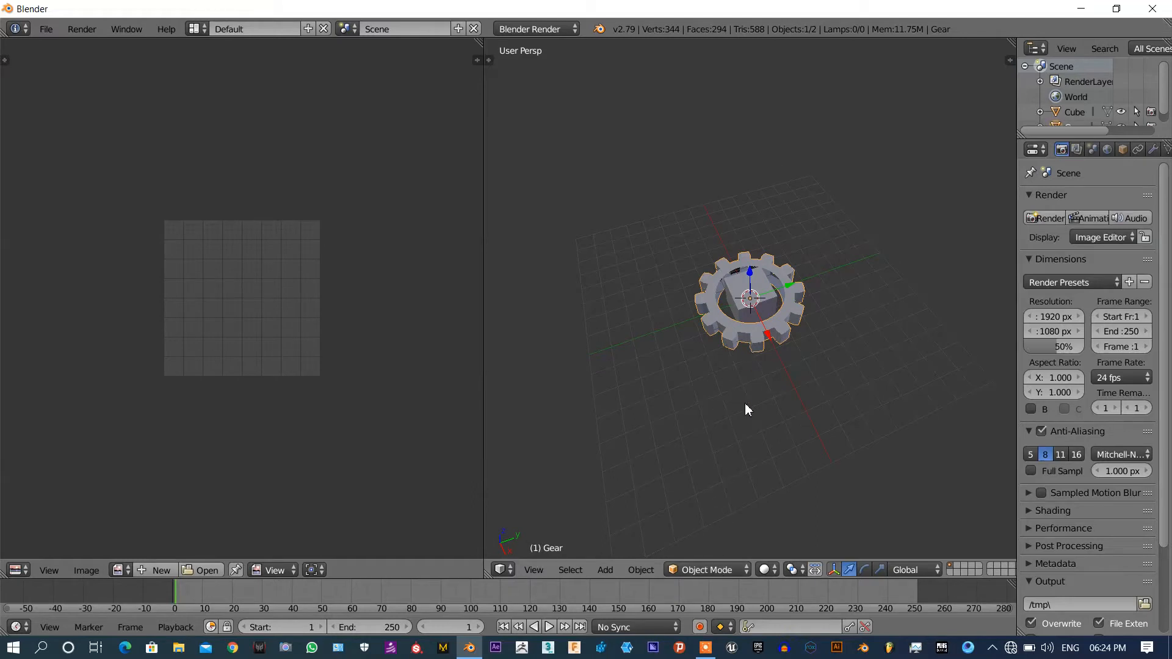
pyautogui.click(720, 571)
pyautogui.click(712, 525)
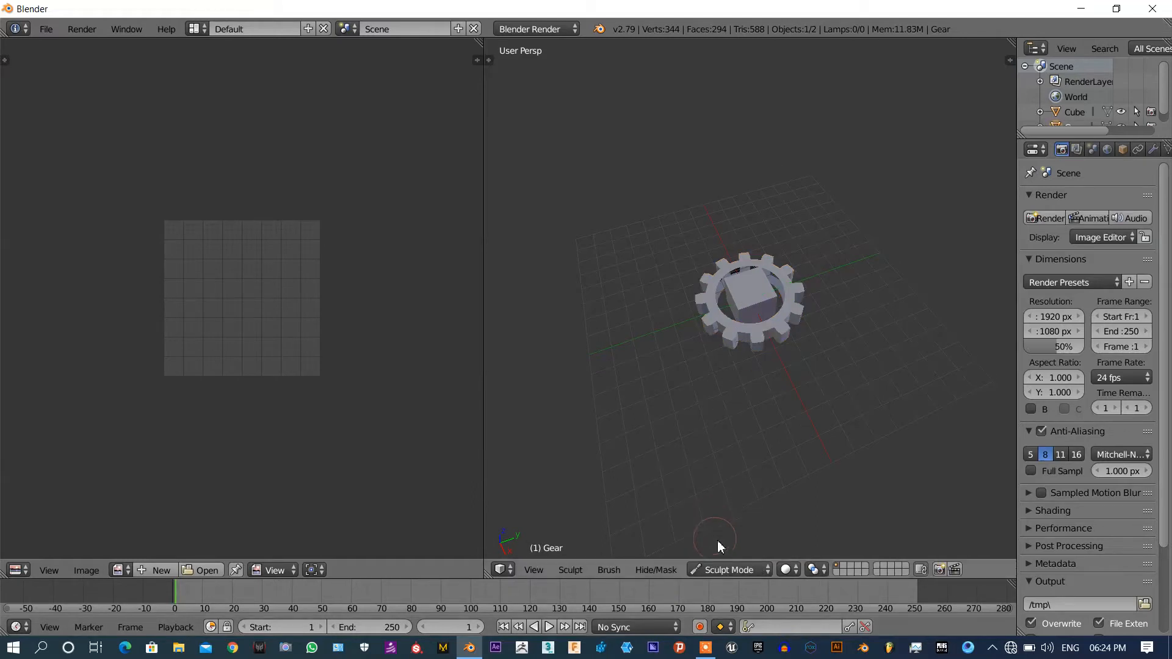
pyautogui.click(721, 570)
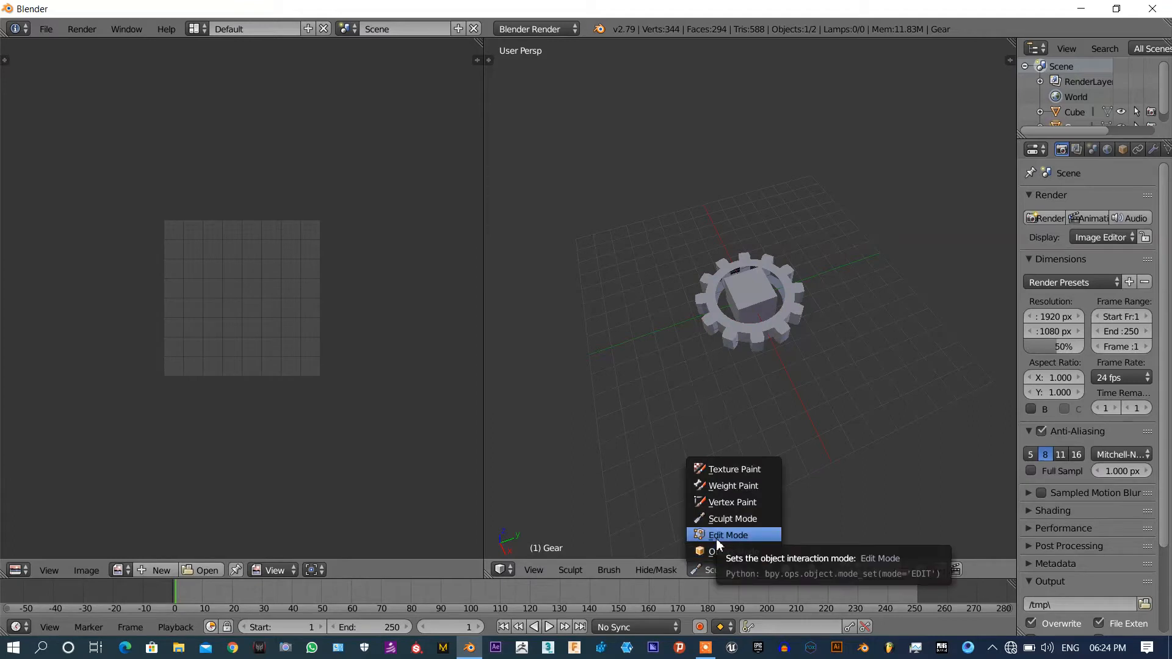
pyautogui.click(716, 537)
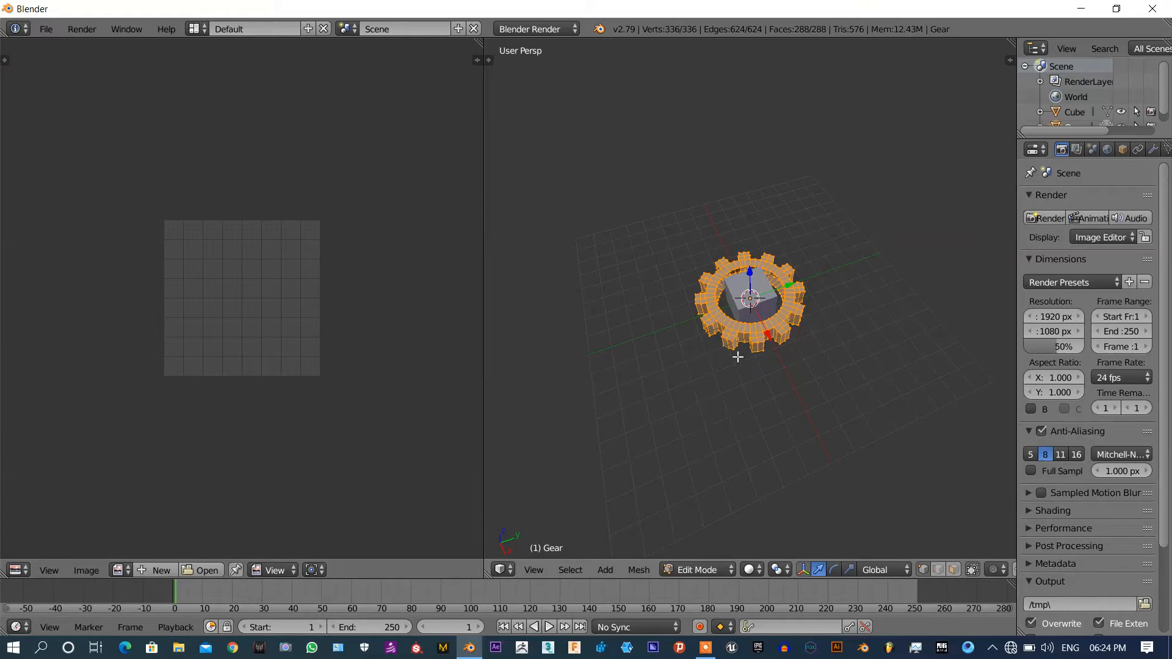
pyautogui.press('u')
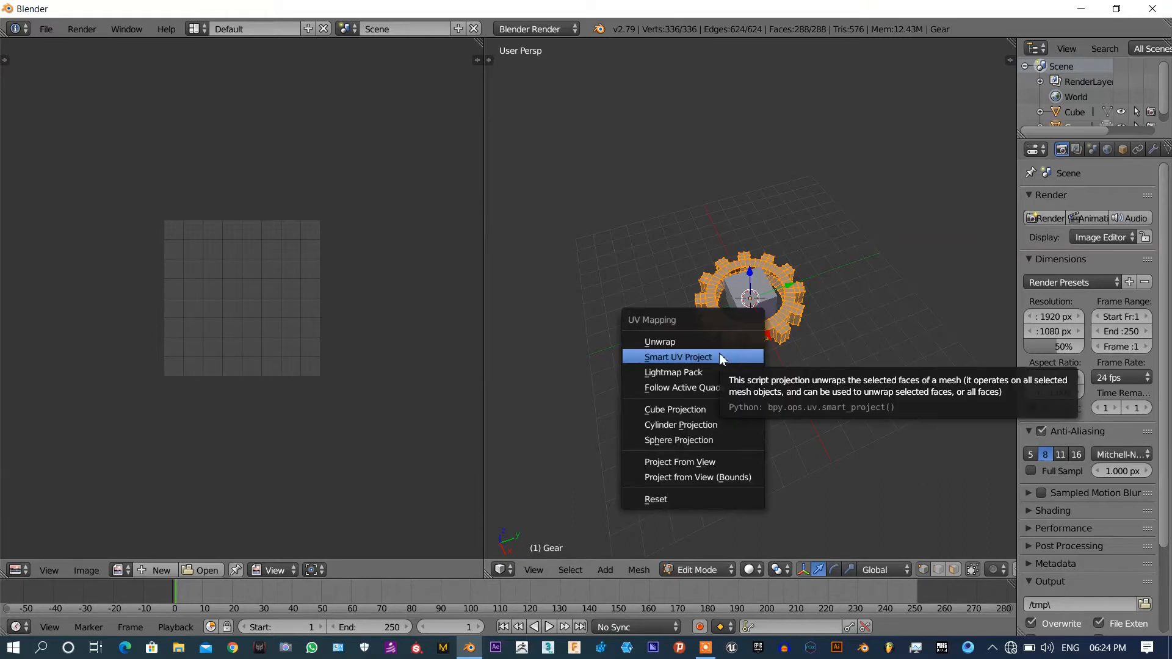
pyautogui.click(719, 357)
pyautogui.click(746, 464)
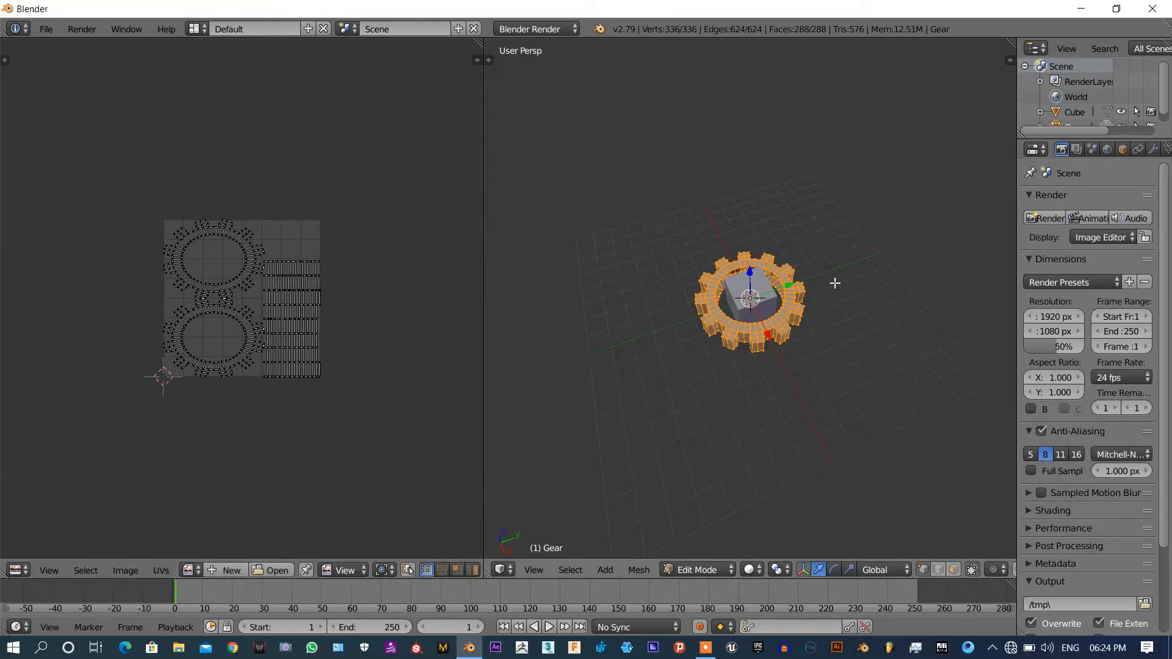
pyautogui.click(727, 569)
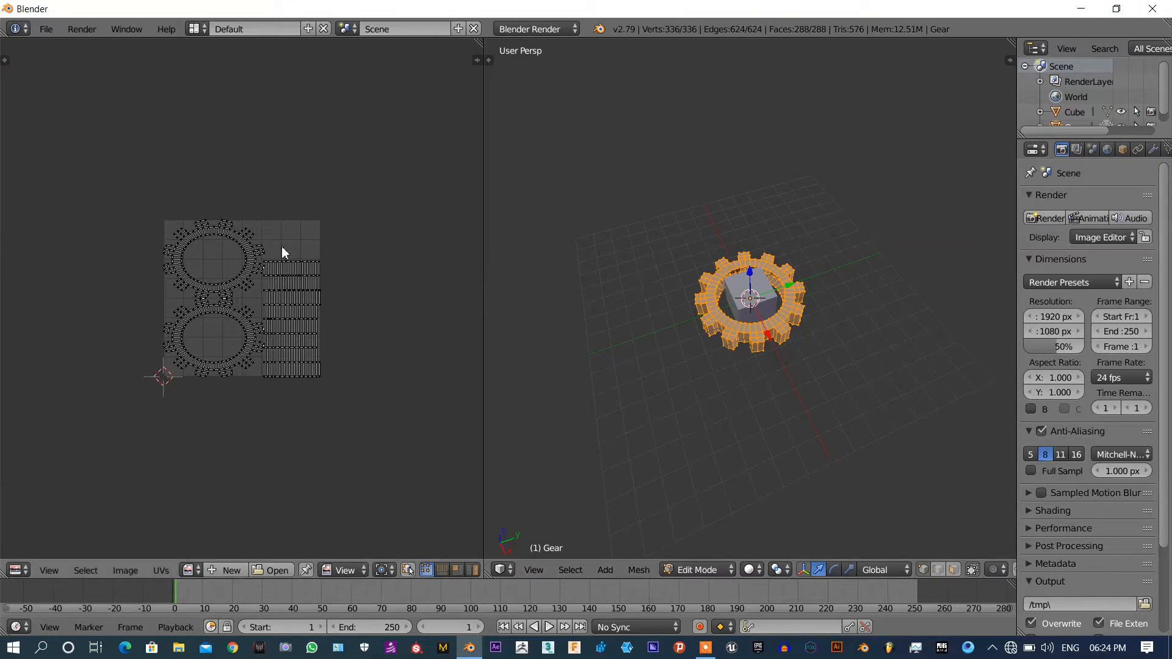
pyautogui.click(716, 568)
pyautogui.click(714, 552)
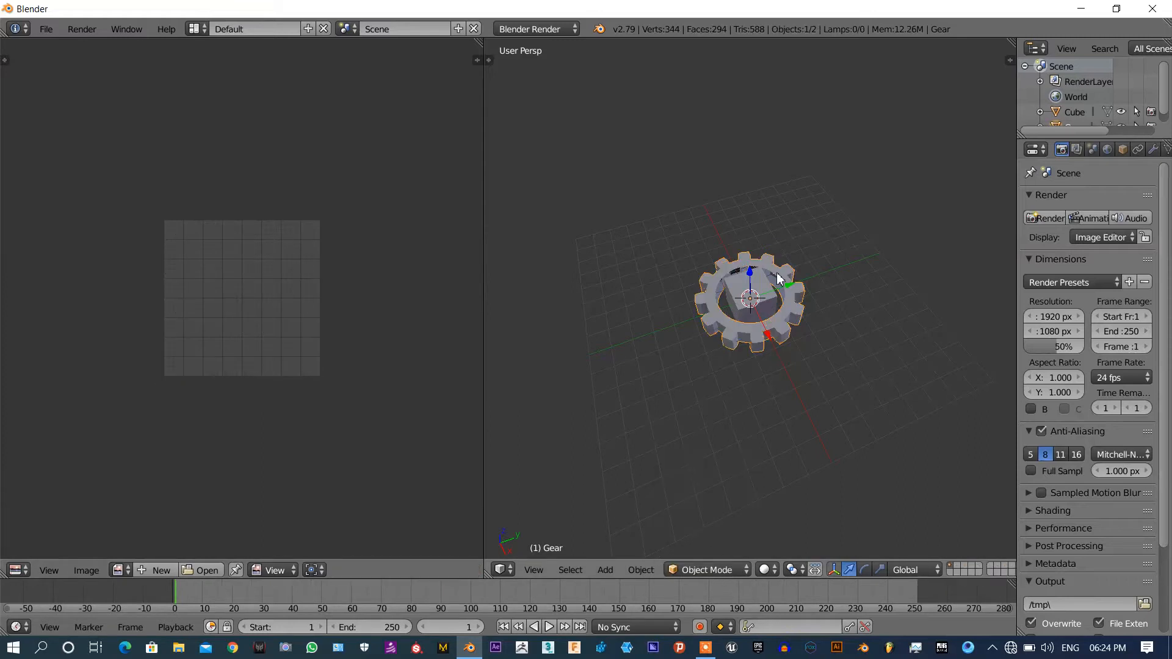
# - Examine the cube's UV layout in Edit Mode and return to Object Mode
pyautogui.rightClick(751, 296)
pyautogui.click(721, 571)
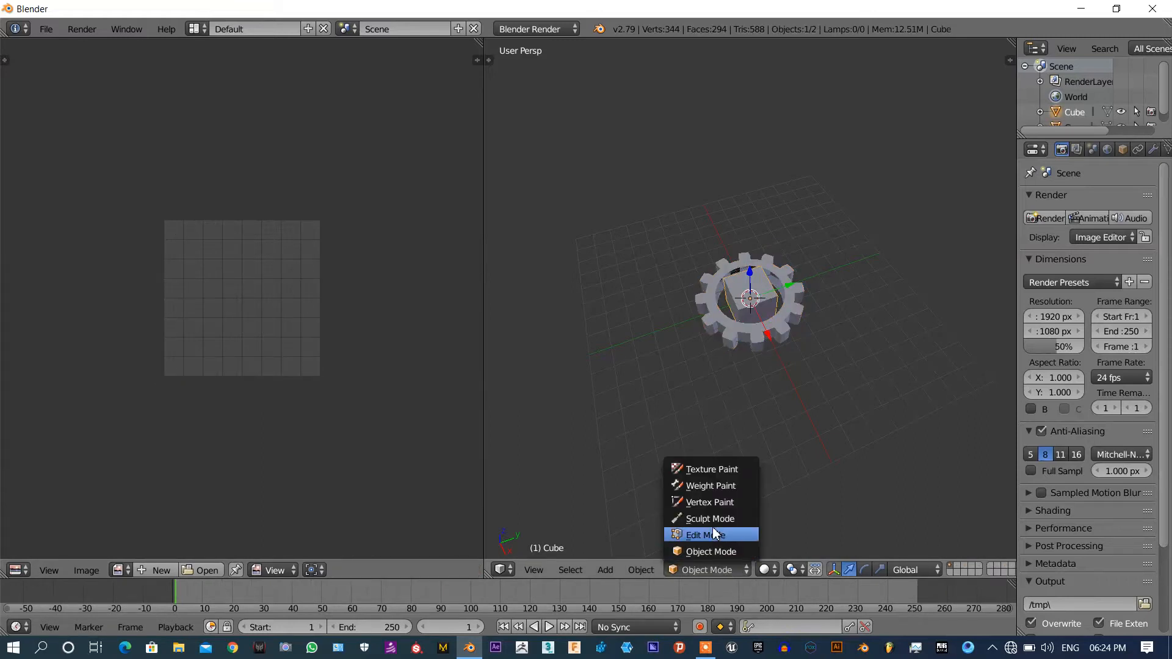
pyautogui.click(710, 536)
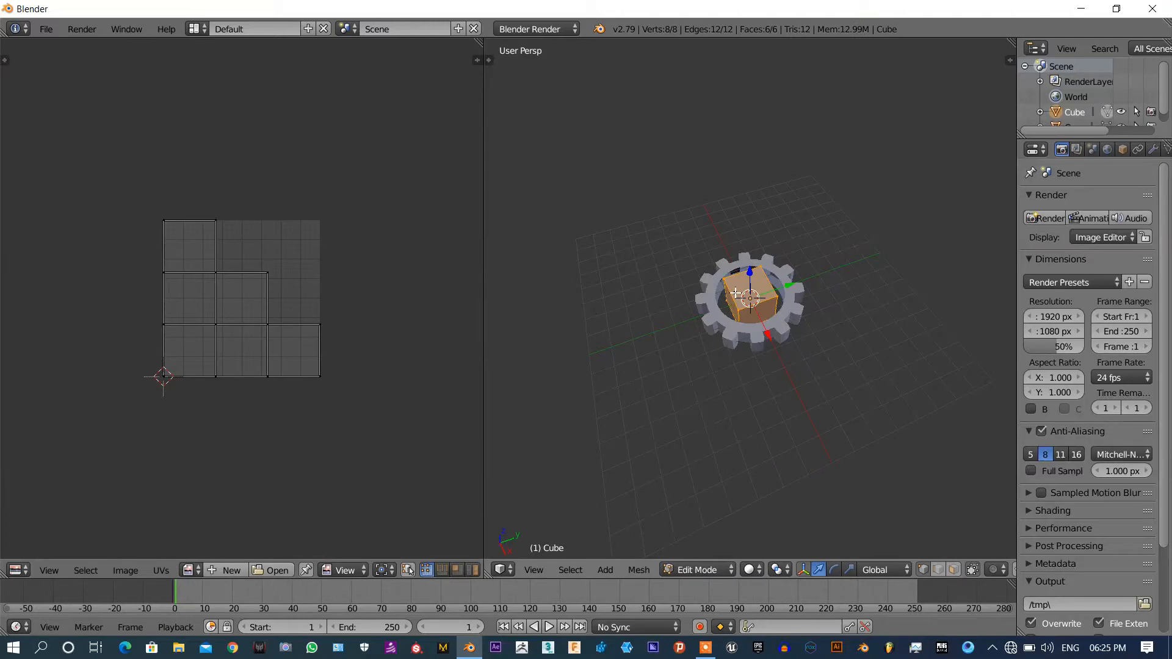
pyautogui.click(732, 571)
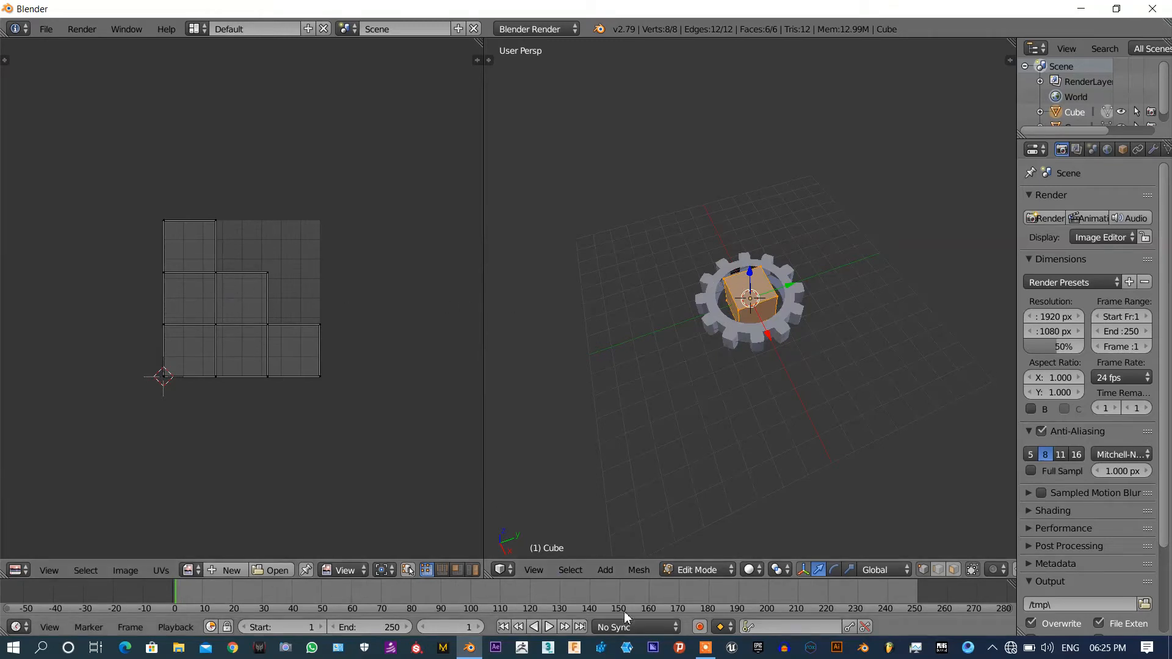
pyautogui.click(730, 570)
pyautogui.click(733, 553)
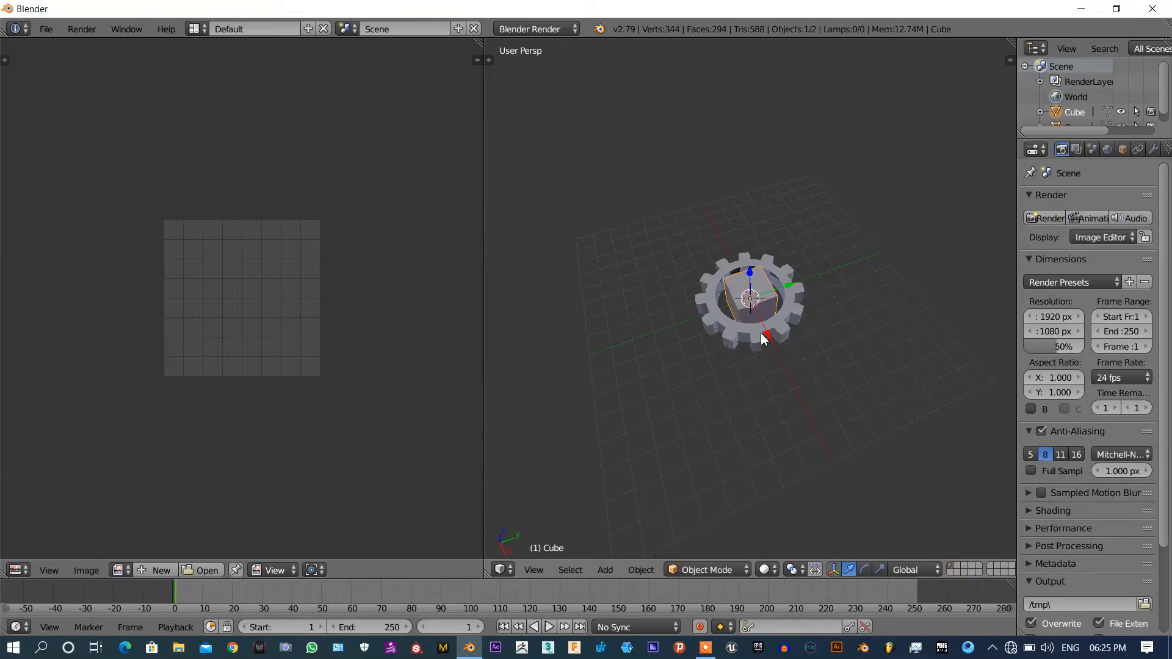
# - Examine the gear's UV layout in Edit Mode and return to Object Mode
pyautogui.rightClick(764, 339)
pyautogui.click(691, 567)
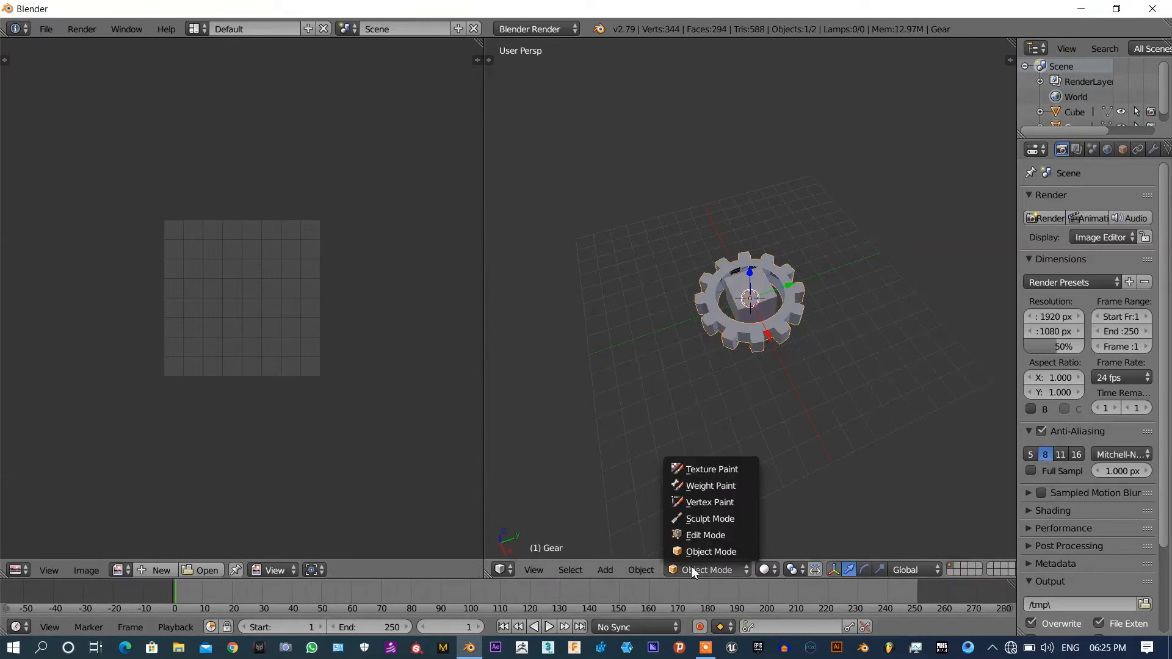
pyautogui.click(696, 535)
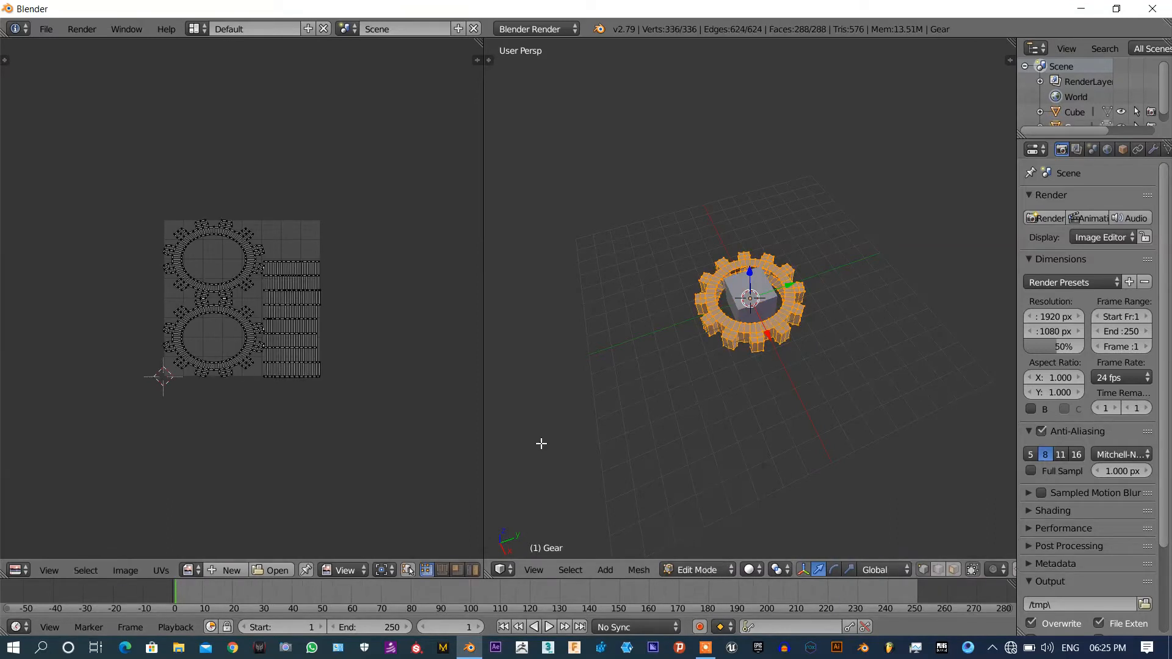
pyautogui.click(700, 569)
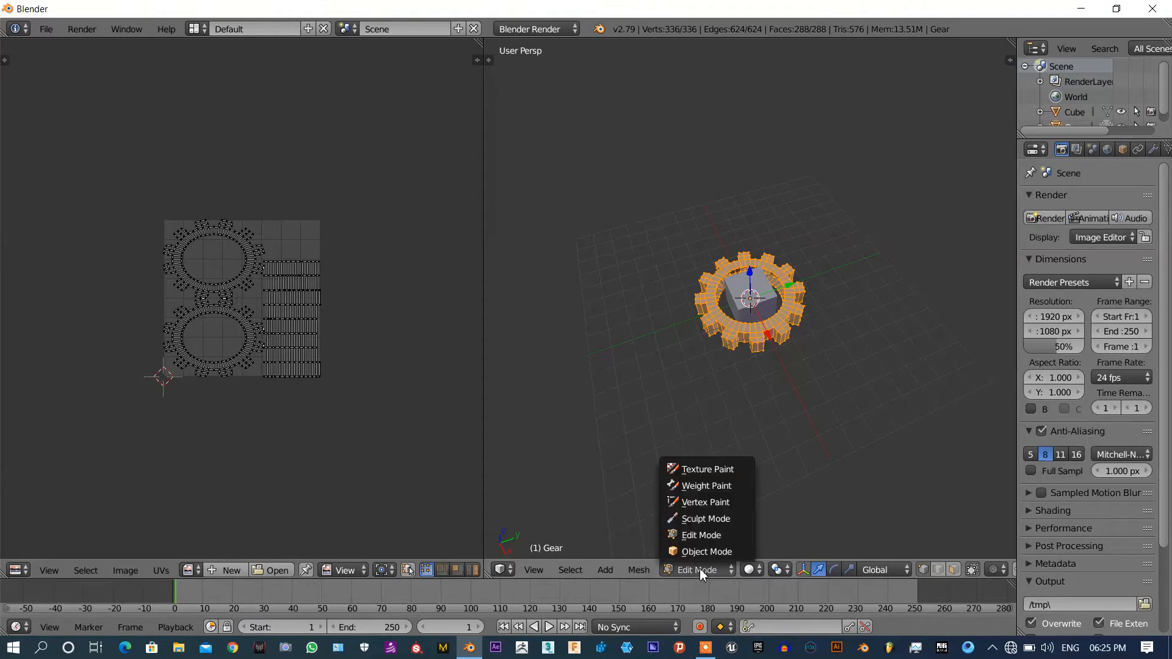
pyautogui.click(699, 537)
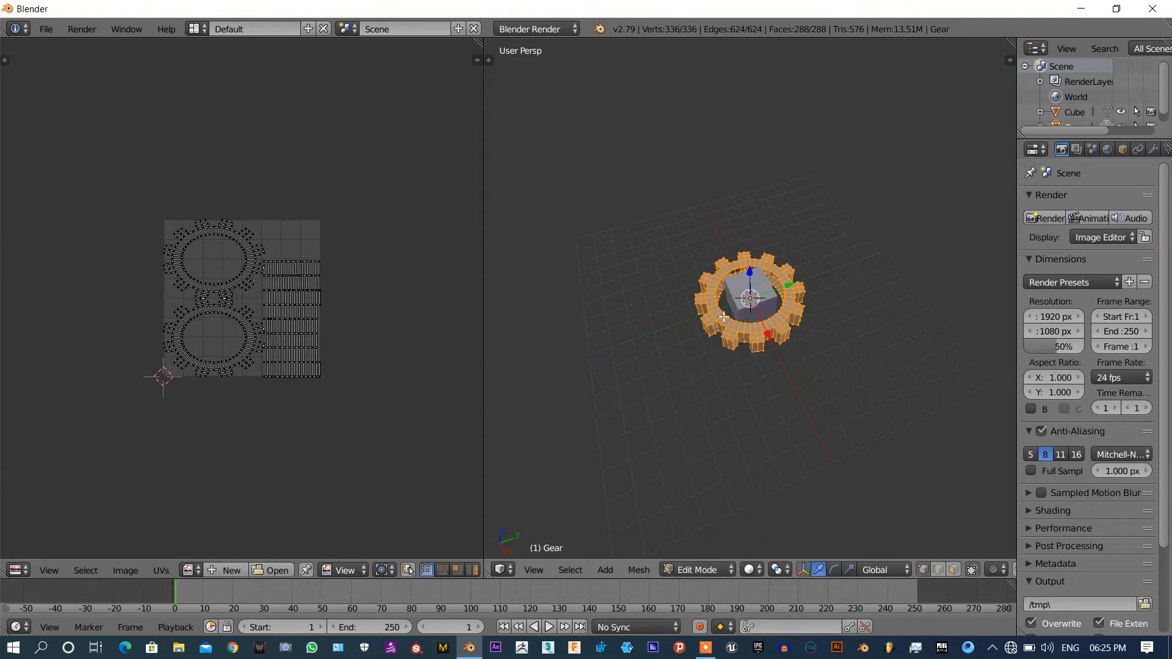
pyautogui.click(727, 569)
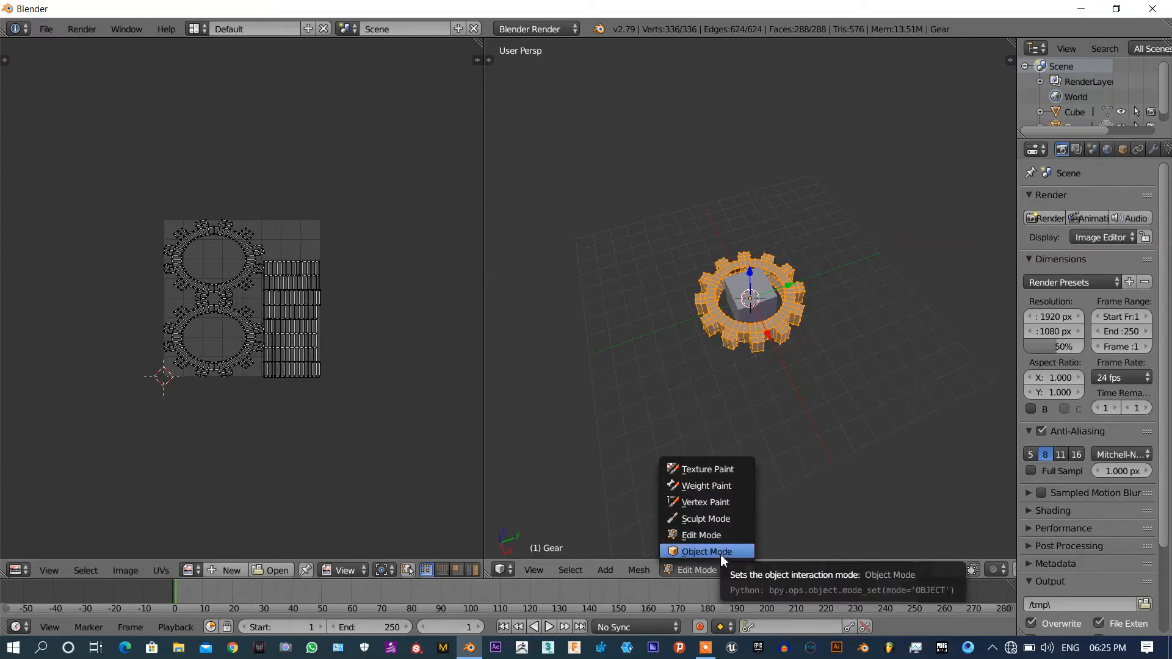
pyautogui.click(713, 552)
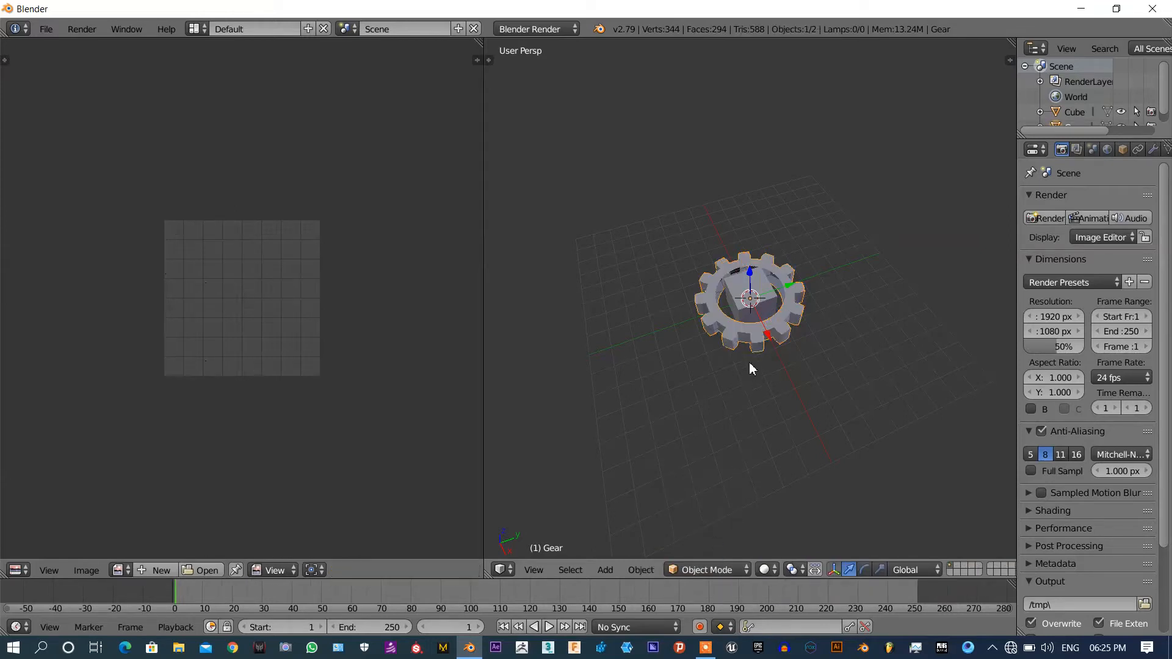
# - Join the cube and the gear into a single object, with the gear as the active object
pyautogui.rightClick(757, 286)
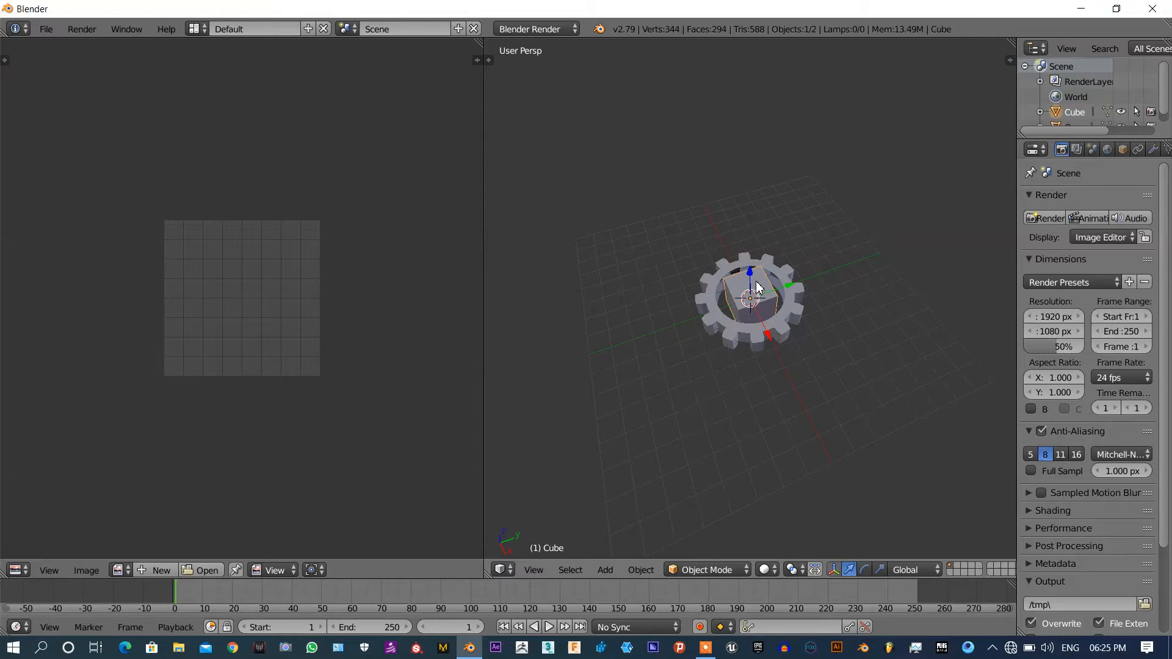
pyautogui.keyDown('shift'); pyautogui.rightClick(780, 328); pyautogui.keyUp('shift')
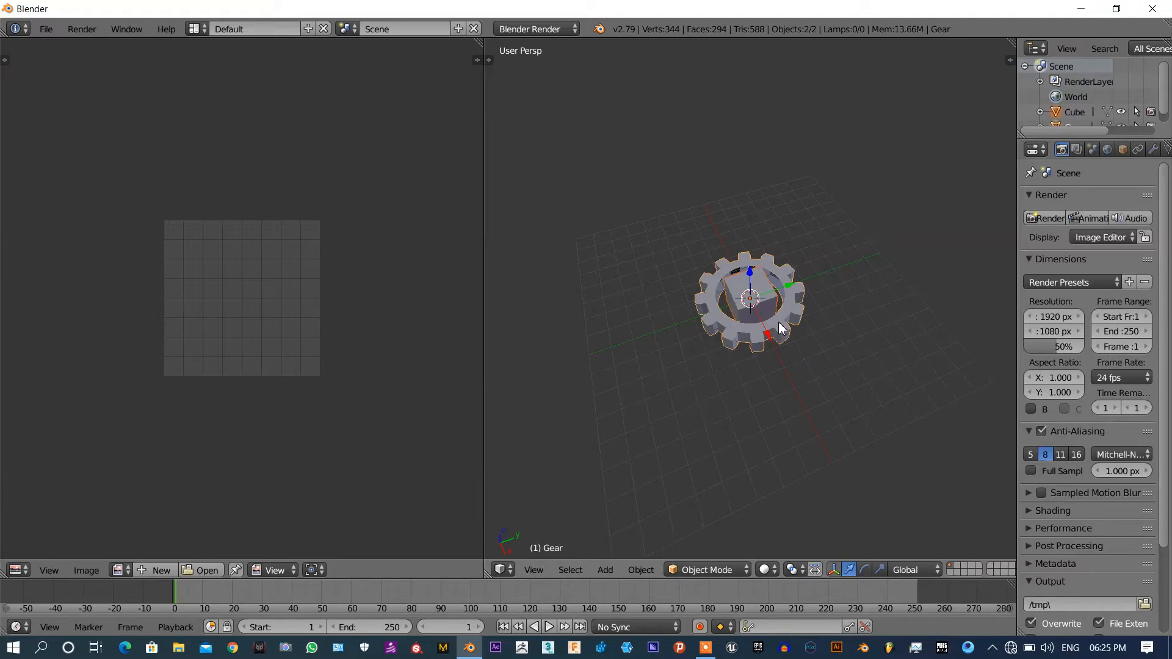
pyautogui.hotkey('ctrl', 'j')
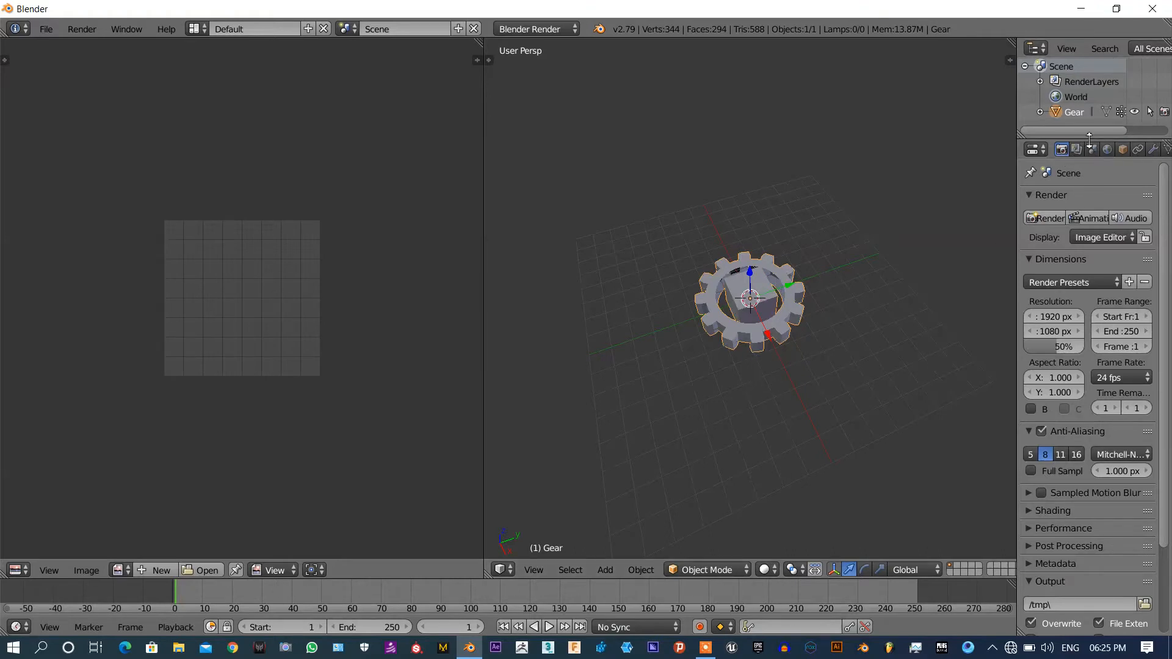
# - Enlarge the Outliner area, and undo both a trial upward move of the joined object and the join itself
pyautogui.moveTo(1089, 140); pyautogui.dragTo(1088, 257)
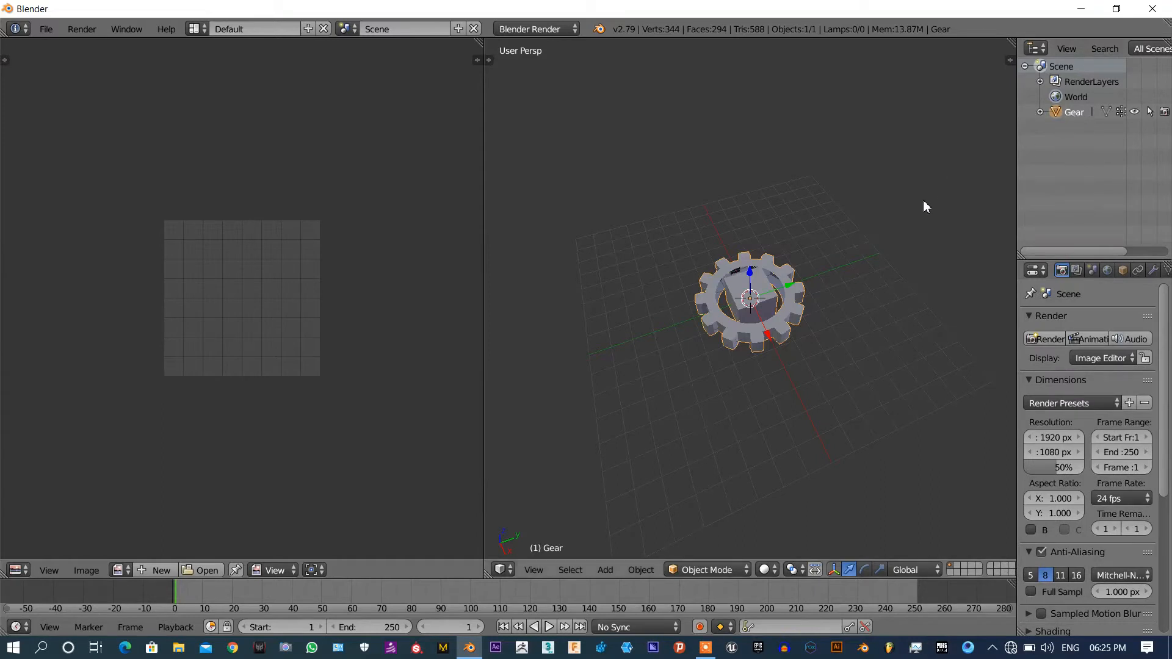
pyautogui.moveTo(755, 270); pyautogui.dragTo(766, 258)
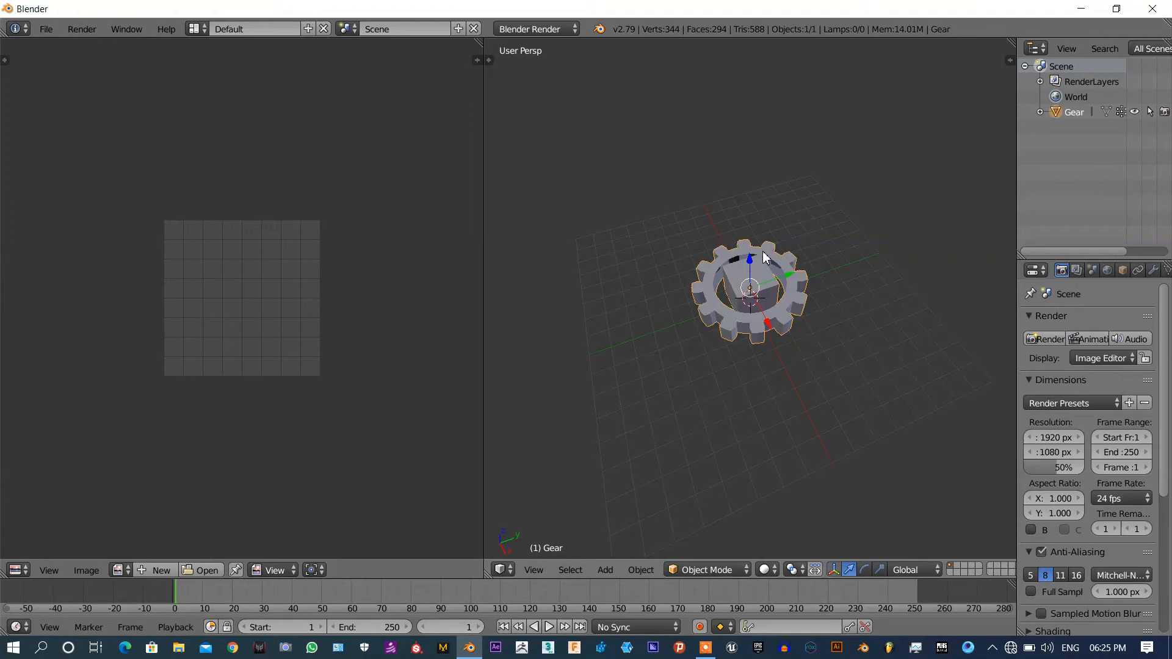
pyautogui.hotkey('ctrl', 'z')
pyautogui.hotkey('ctrl', 'z')
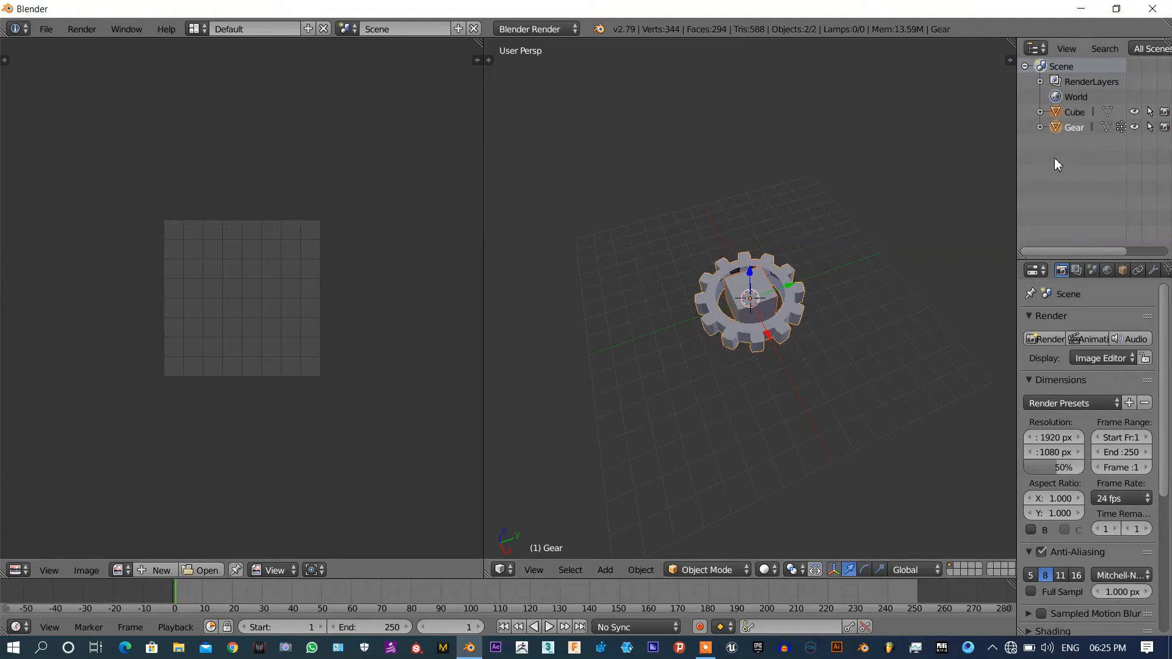
# - Join the gear and the cube into a single object, with the cube as the active object
pyautogui.click(1077, 112)
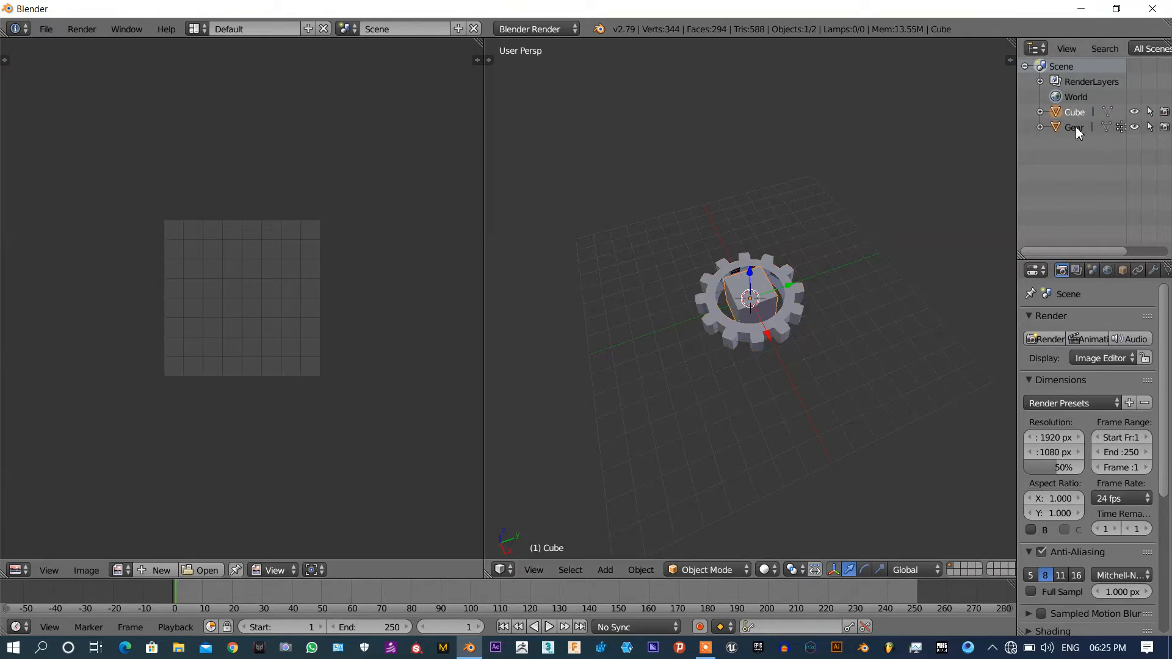
pyautogui.click(1077, 126)
pyautogui.click(1078, 112)
pyautogui.click(1076, 128)
pyautogui.keyDown('shift'); pyautogui.rightClick(767, 290); pyautogui.keyUp('shift')
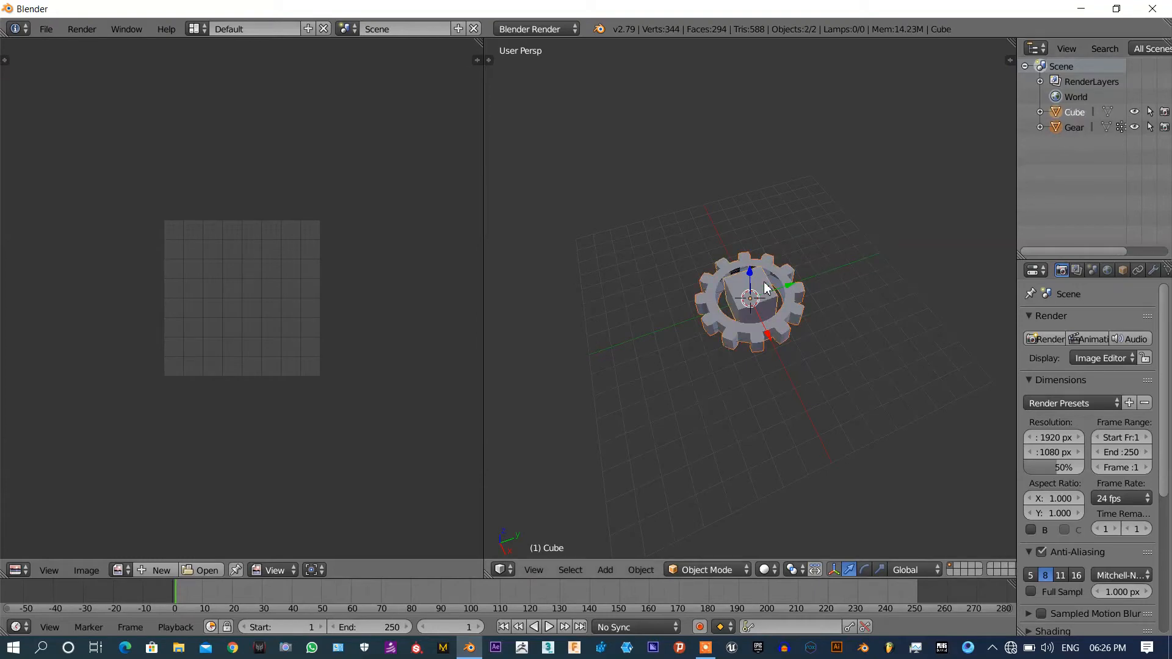
pyautogui.hotkey('ctrl', 'j')
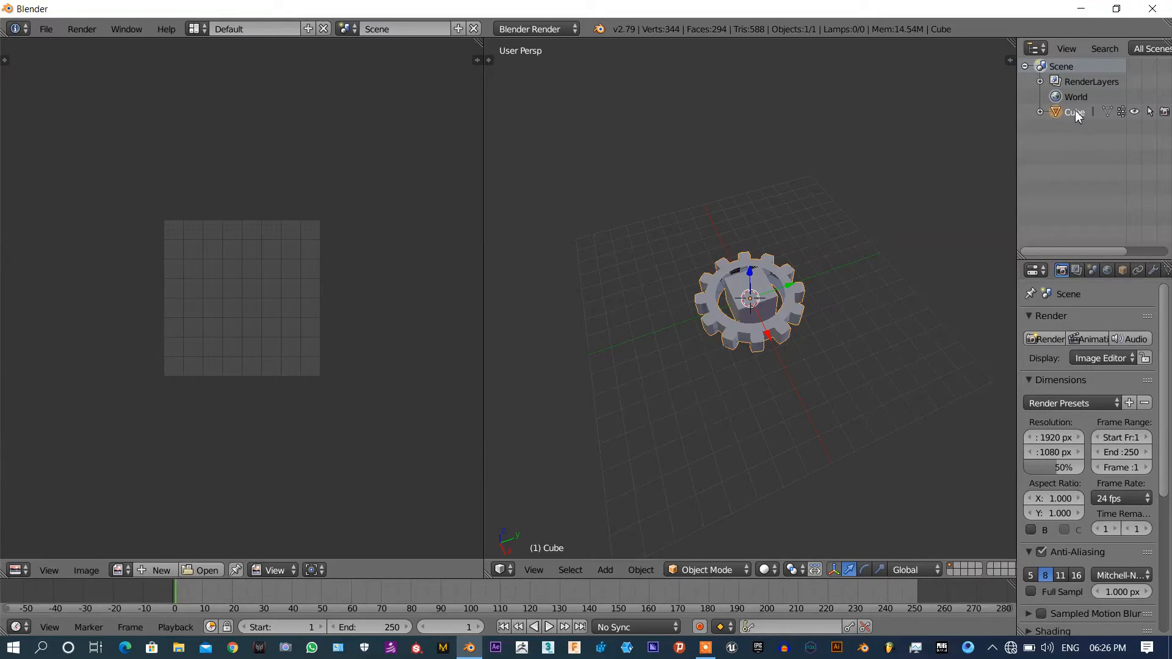
# - In Edit Mode, shrink the upper gear-shaped UV island to about a third and move it into the empty area beside the cube's islands
pyautogui.click(702, 569)
pyautogui.click(705, 535)
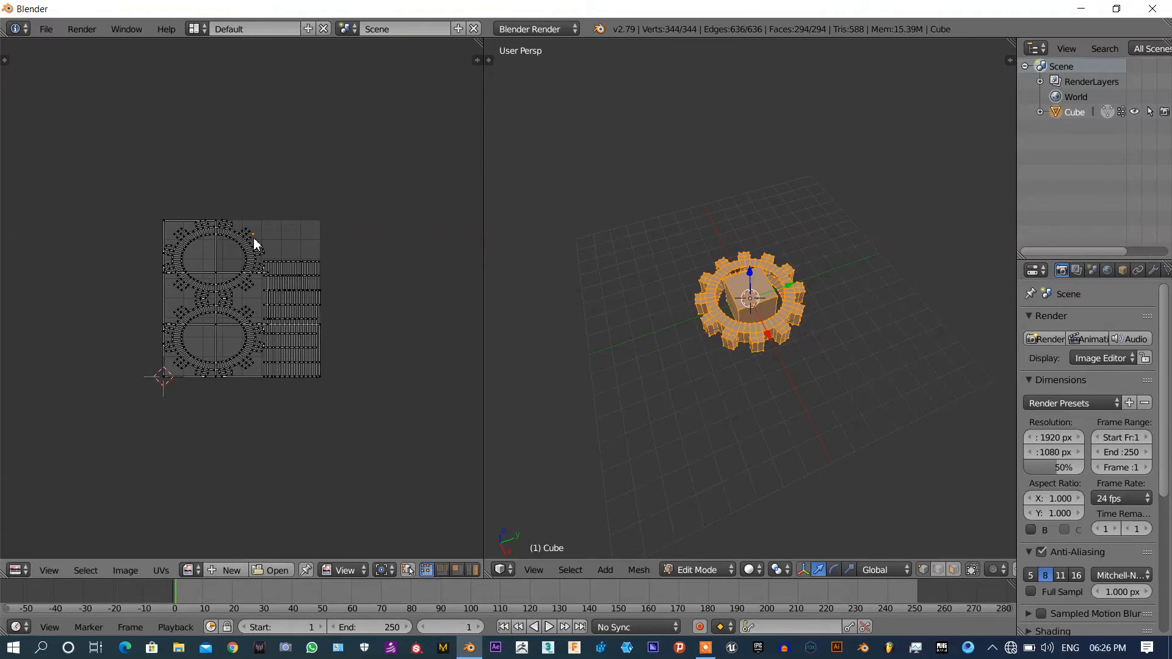
pyautogui.hotkey('ctrl', 'l')
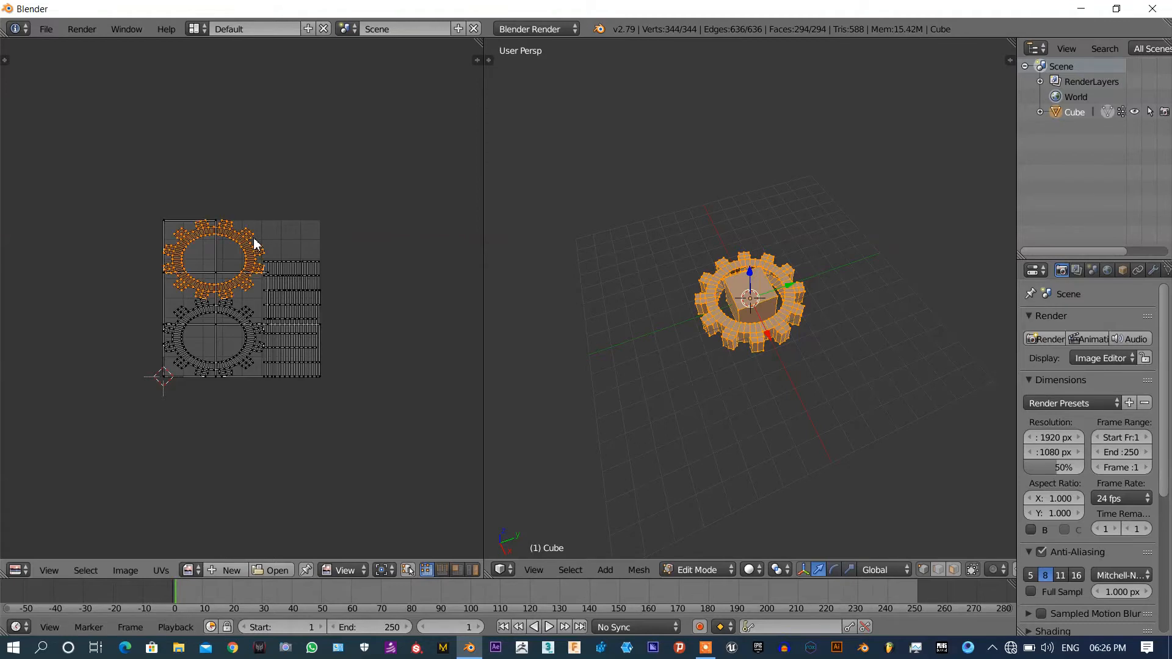
pyautogui.press('s')
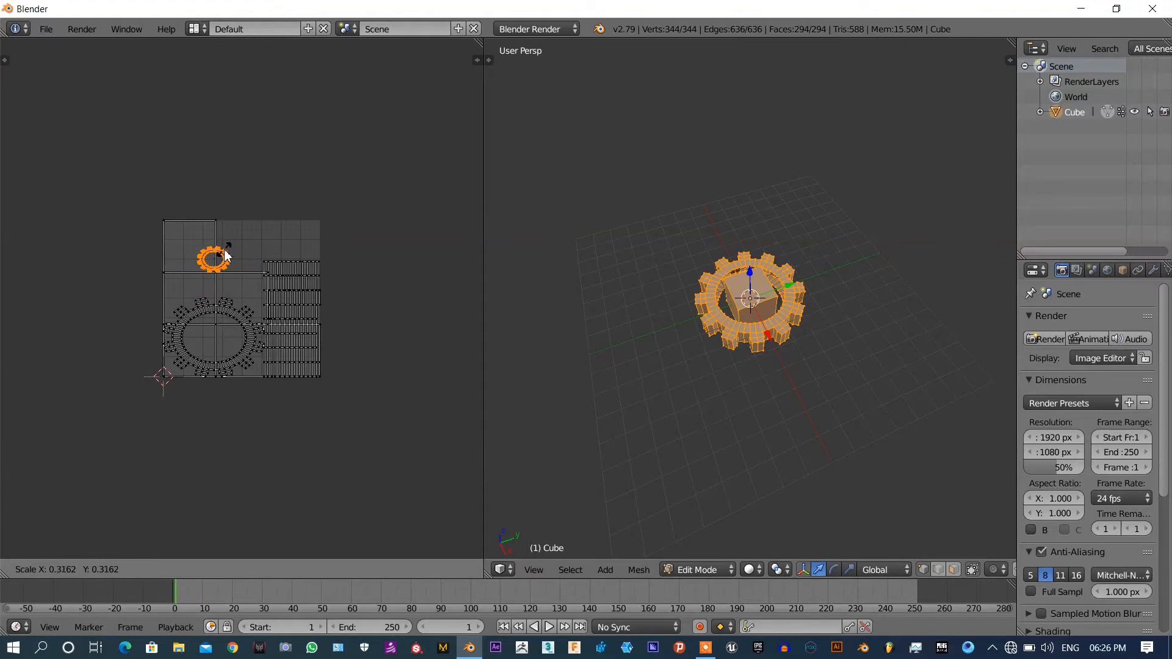
pyautogui.click(225, 255)
pyautogui.press('g')
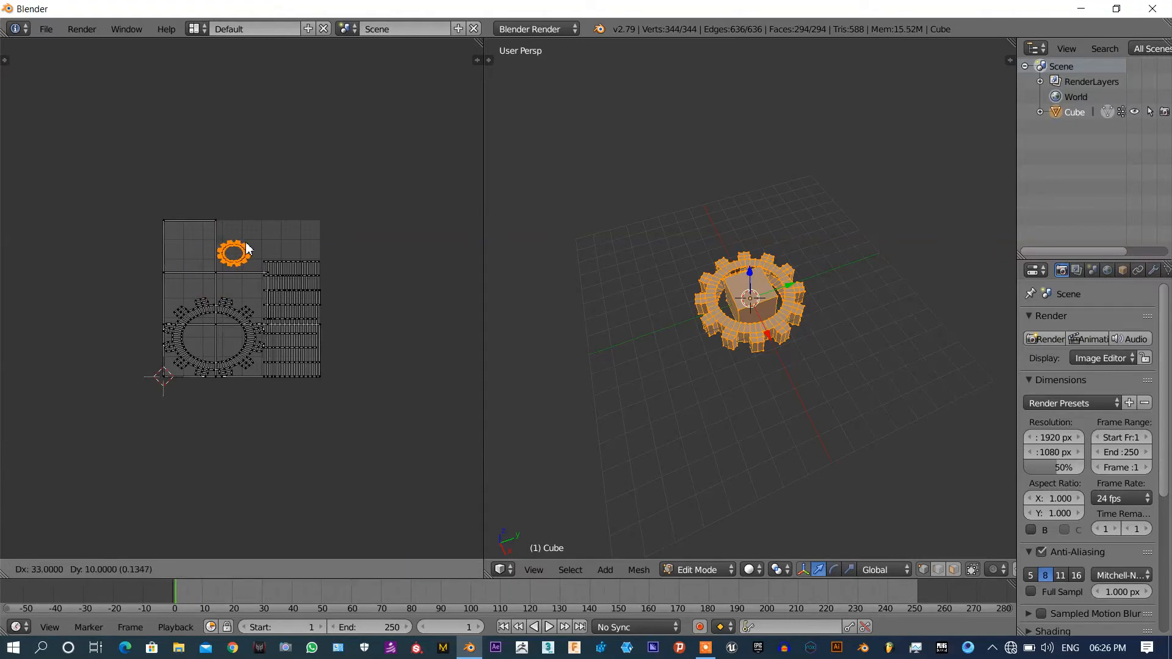
pyautogui.click(244, 263)
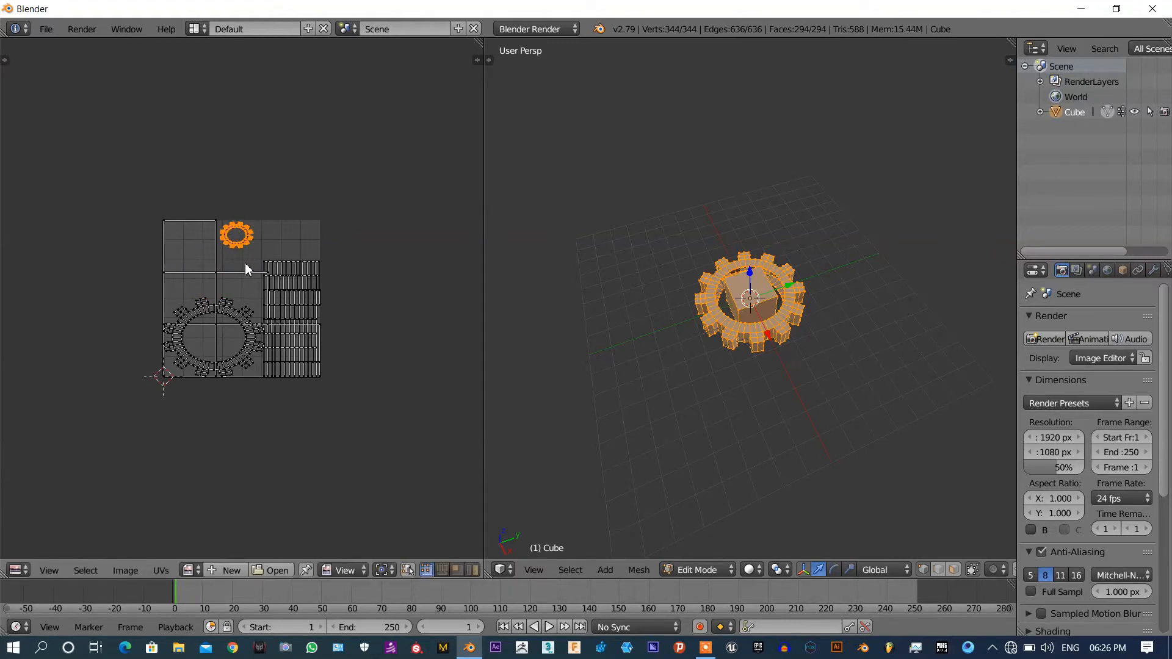
# - Shrink the lower gear-shaped UV island to roughly a quarter and place it beside the other shrunken gear island
pyautogui.rightClick(247, 308)
pyautogui.hotkey('ctrl', 'l')
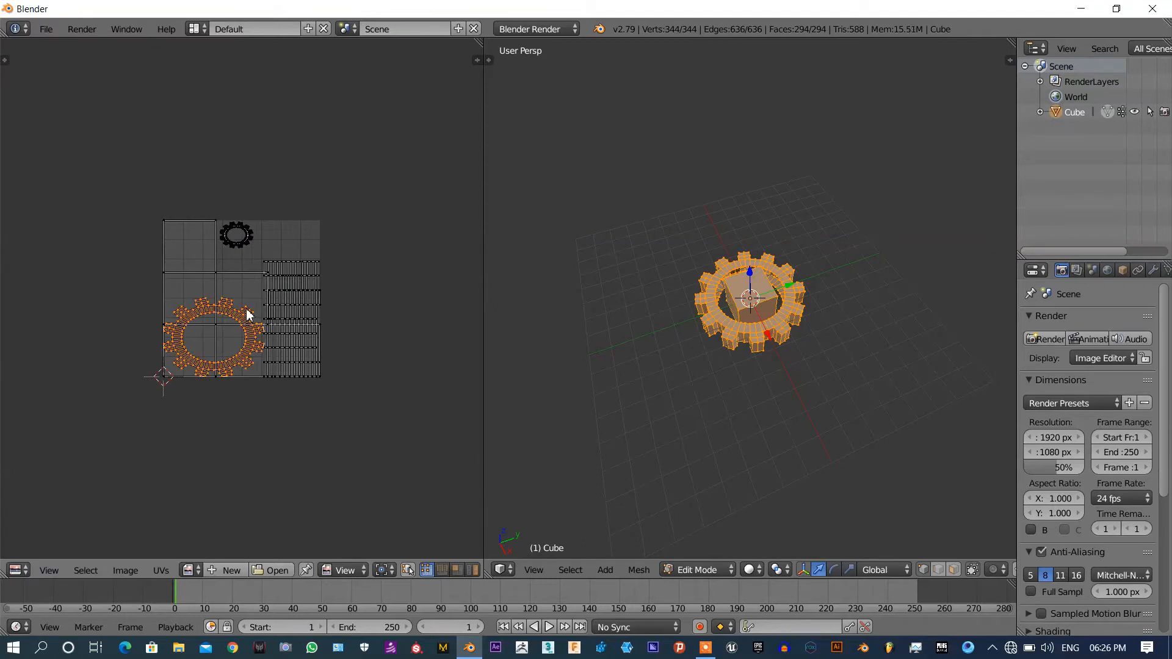
pyautogui.press('s')
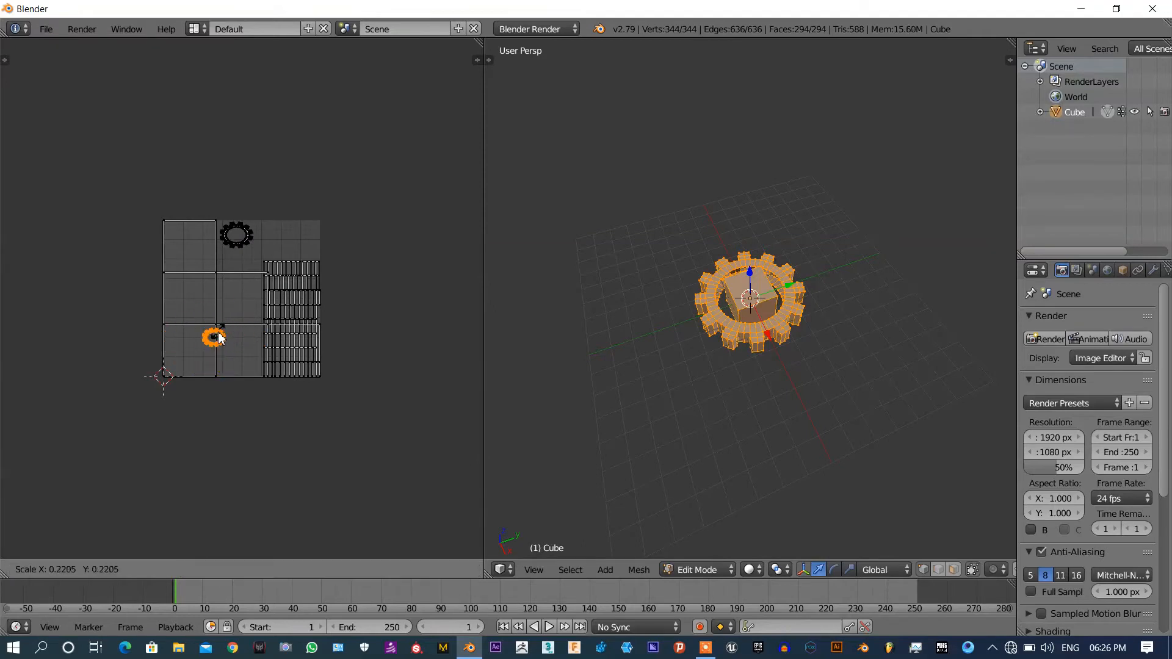
pyautogui.click(223, 335)
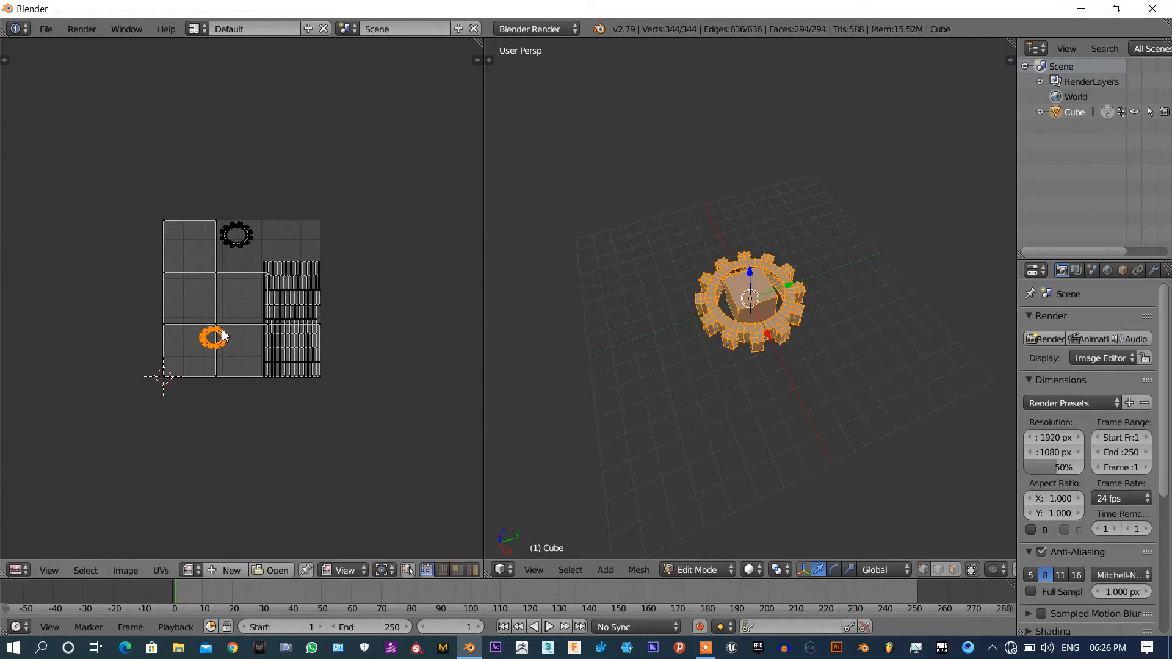
pyautogui.press('g')
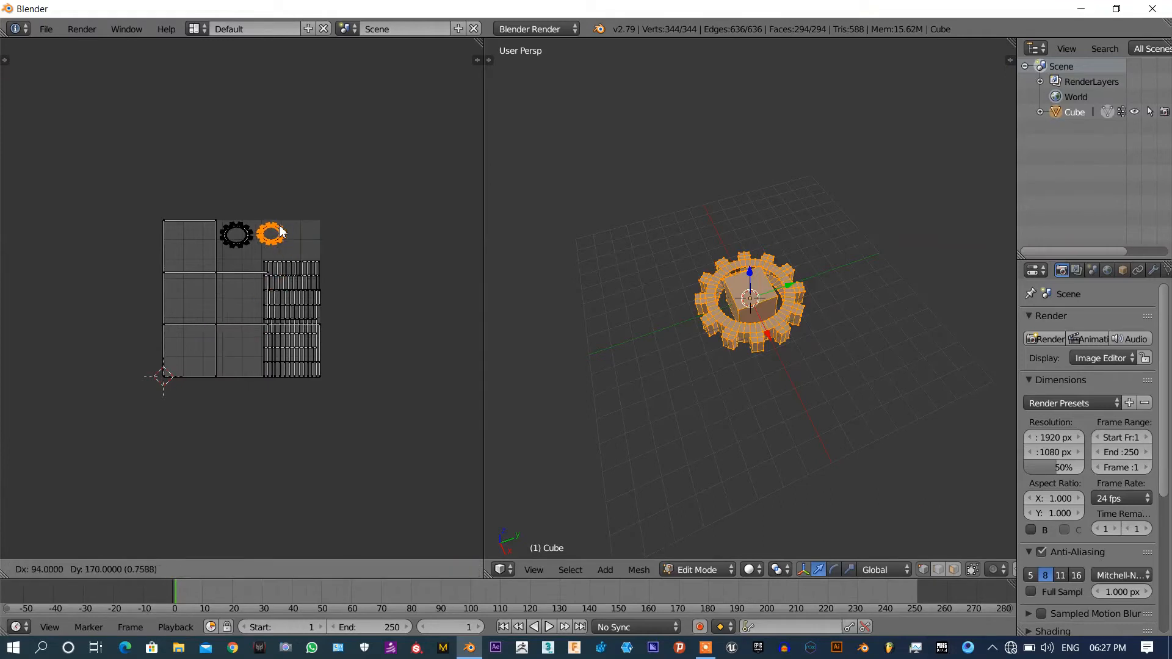
pyautogui.click(278, 232)
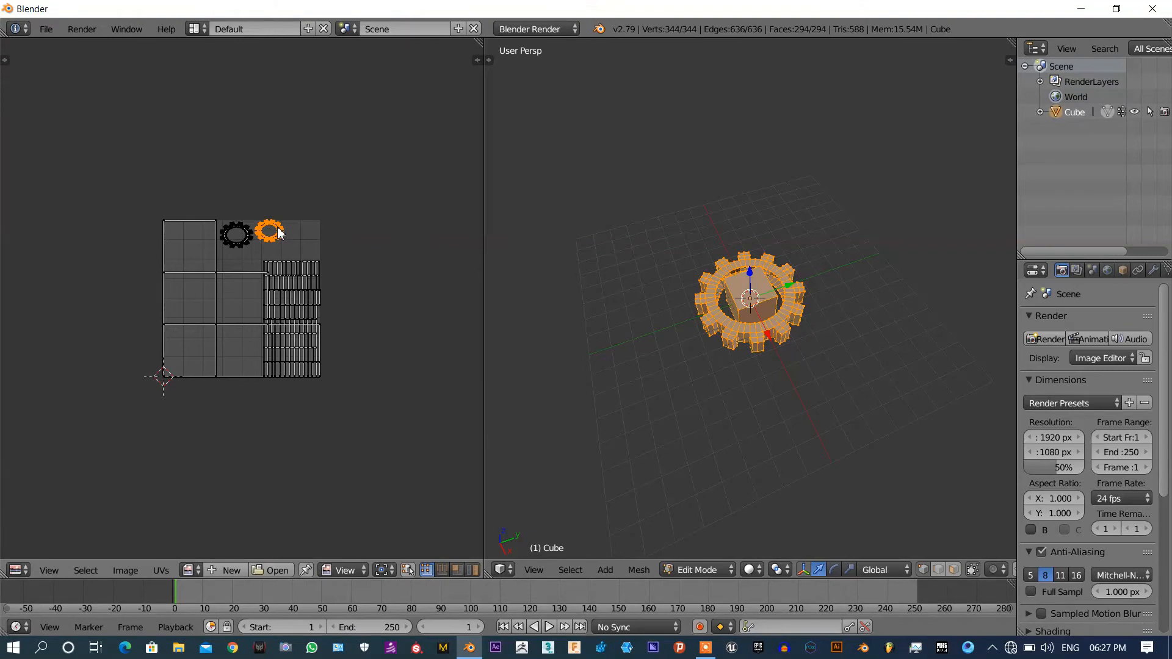
pyautogui.press('g')
pyautogui.click(282, 237)
# - Scale the middle square UV island of the cube to about half and shift it clear of the strip islands
pyautogui.rightClick(306, 261)
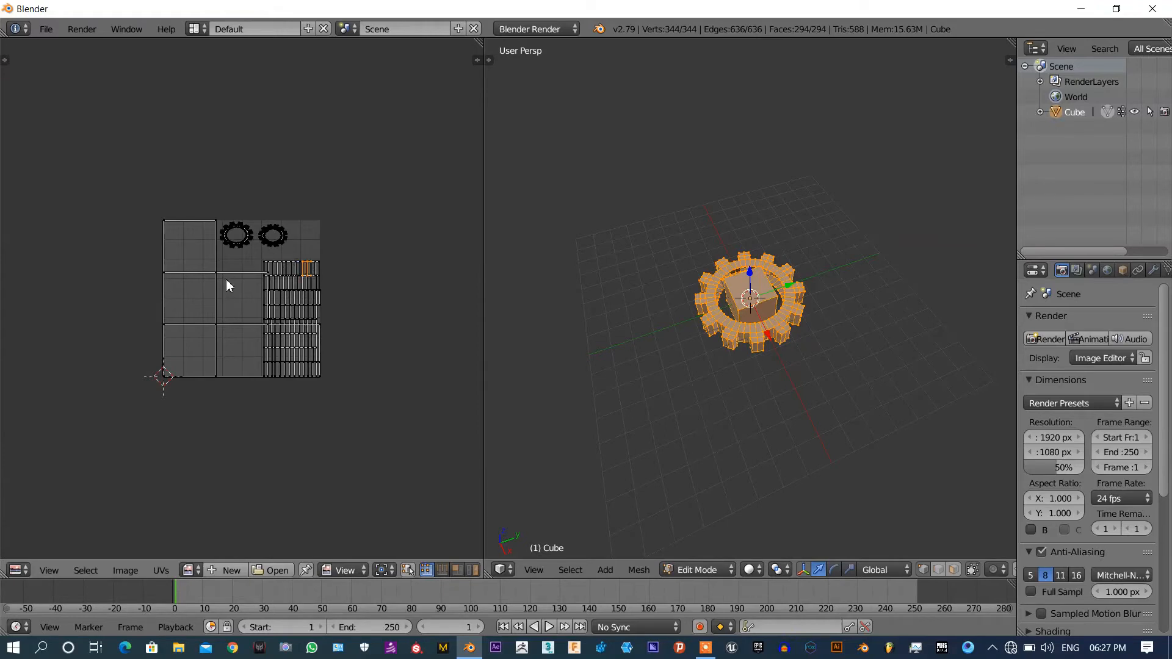
pyautogui.press('a')
pyautogui.rightClick(231, 279)
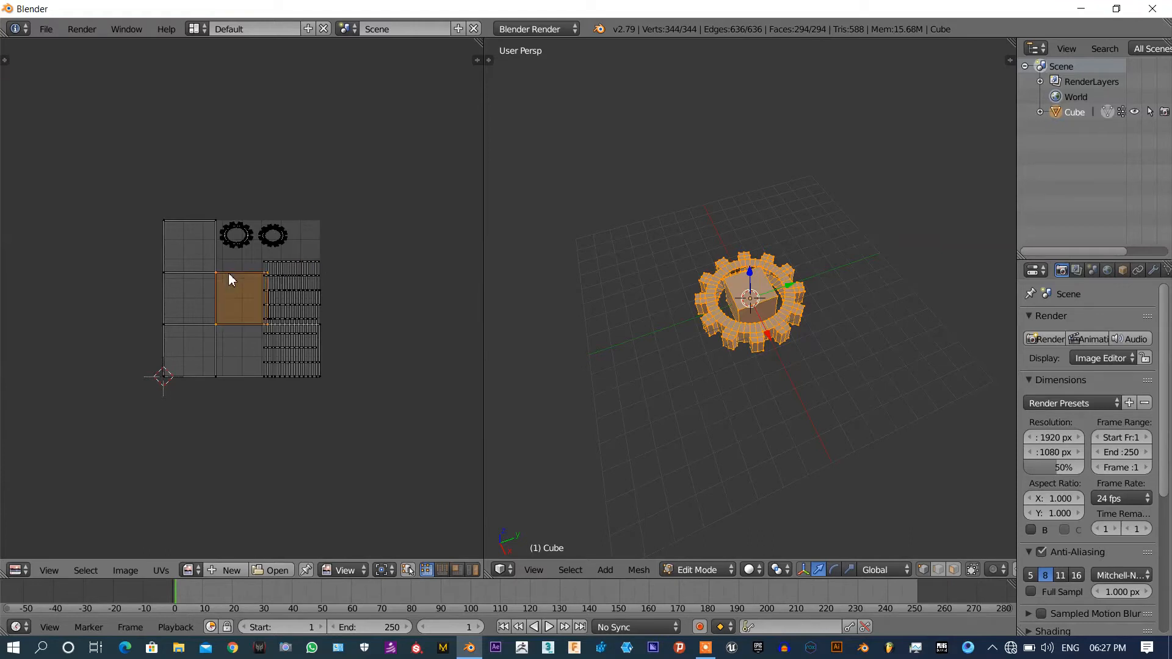
pyautogui.press('s')
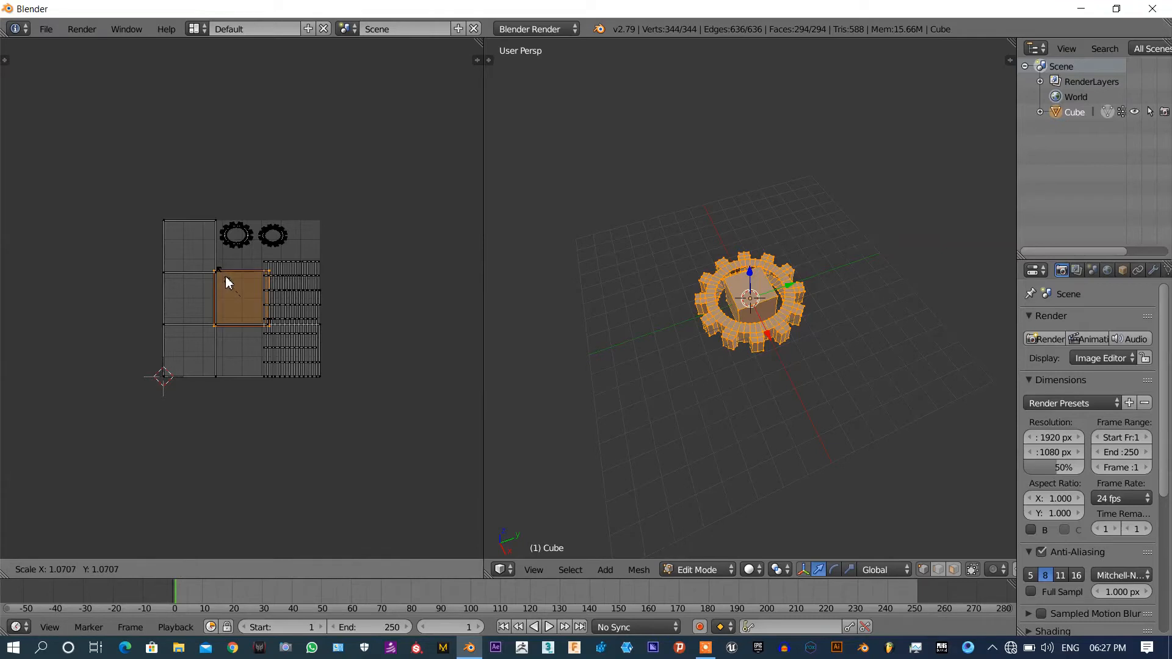
pyautogui.click(240, 298)
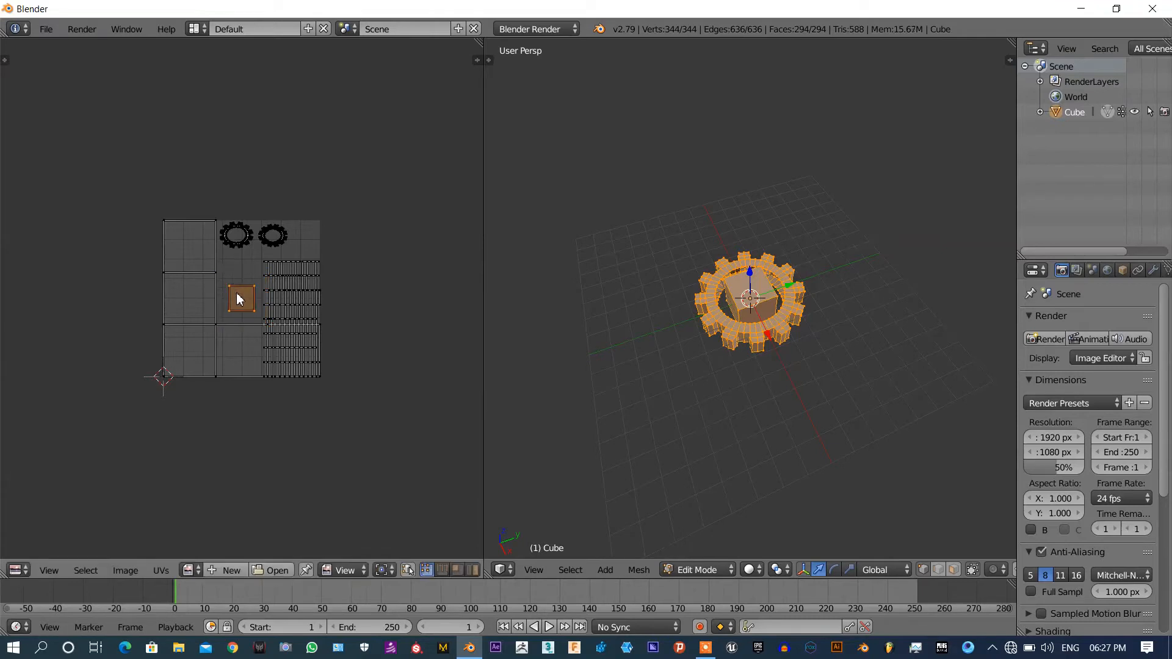
pyautogui.press('g')
pyautogui.click(230, 287)
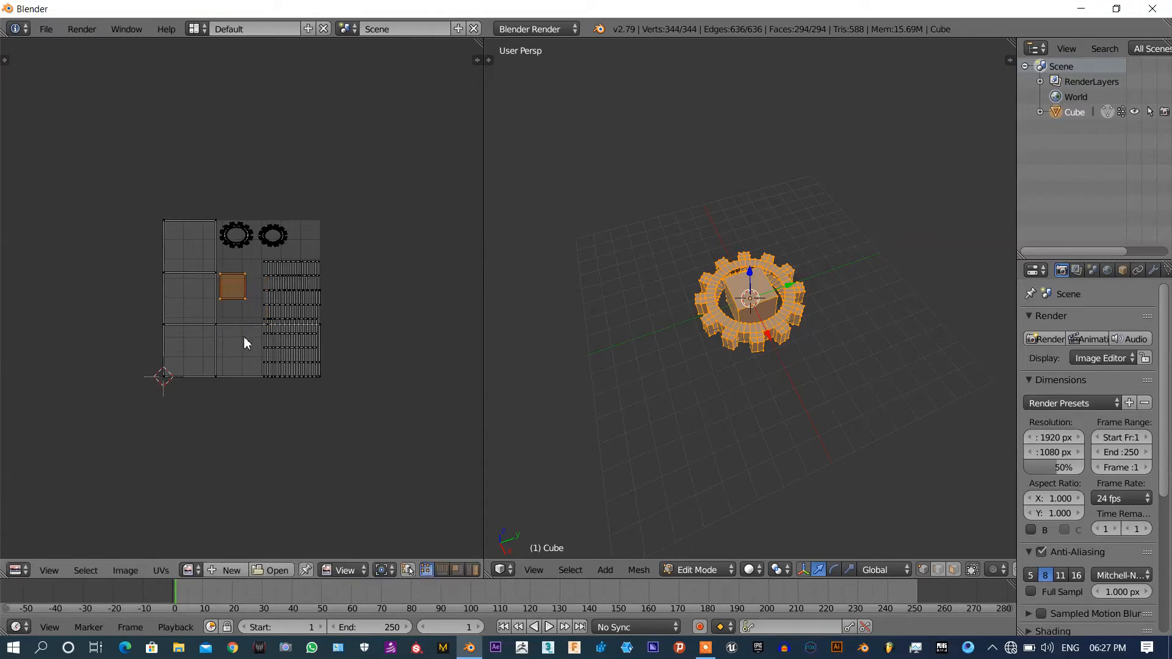
# - Scale the cube's lower square UV island to a little over half and place it just below the previous square
pyautogui.press('a')
pyautogui.rightClick(235, 324)
pyautogui.press('s')
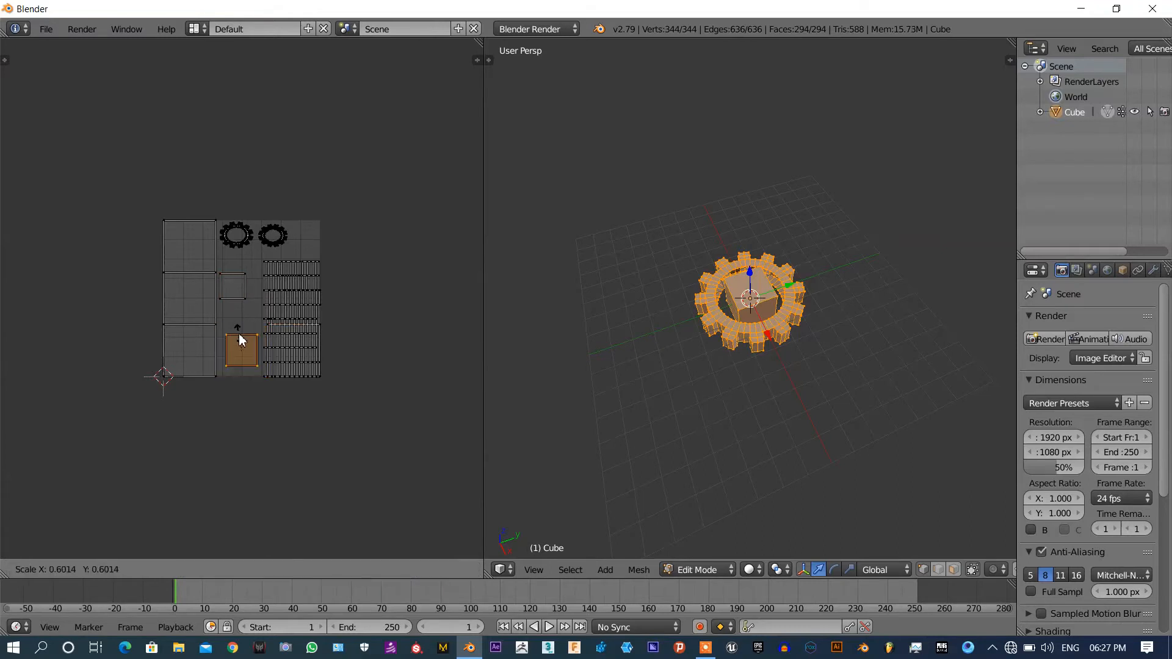
pyautogui.click(239, 337)
pyautogui.press('g')
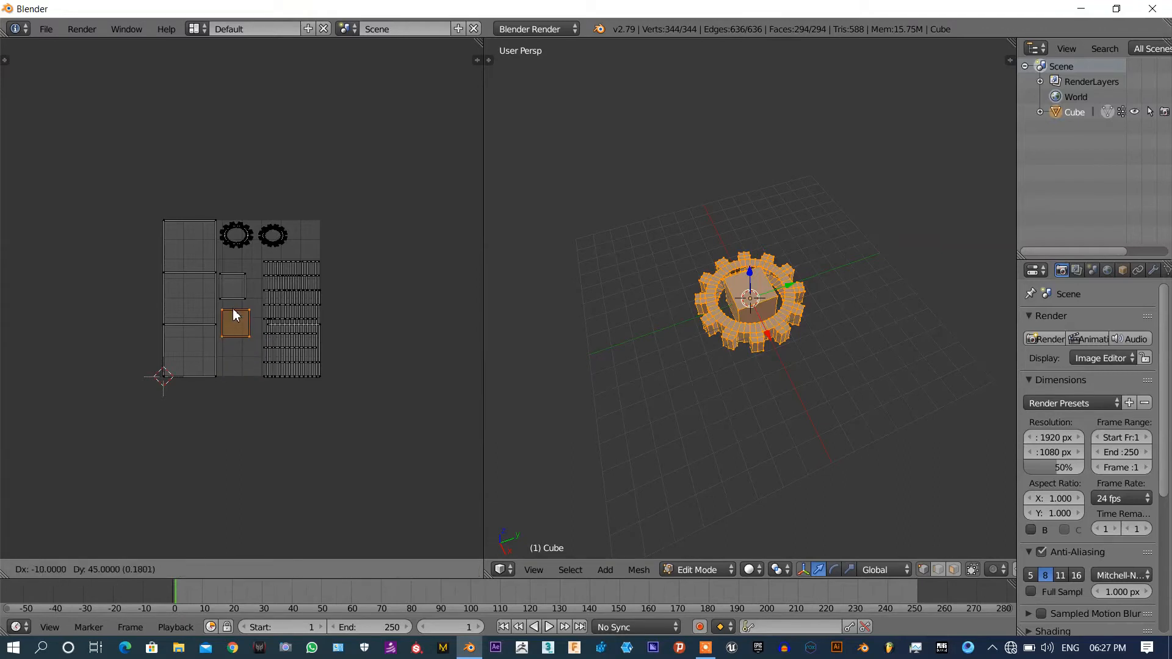
pyautogui.click(235, 312)
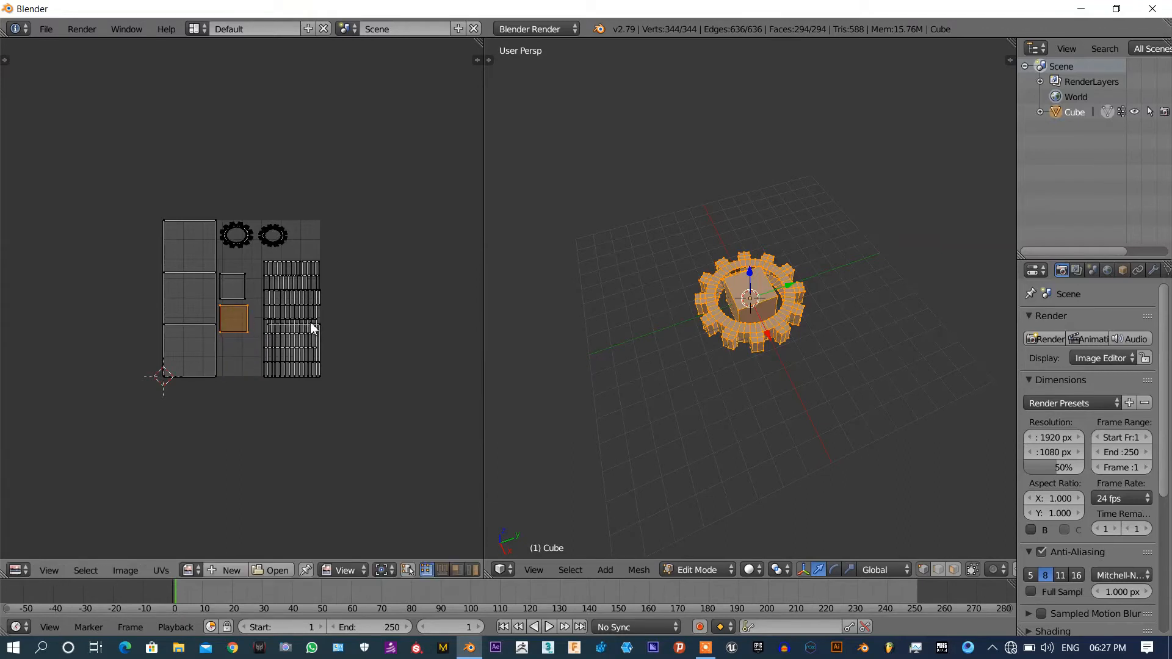
# - Scale the square UV island overlapping the strips to about 0.36 and move it below the two smaller squares
pyautogui.press('a')
pyautogui.scroll(-5, 321, 353)
pyautogui.scroll(10, 316, 349)
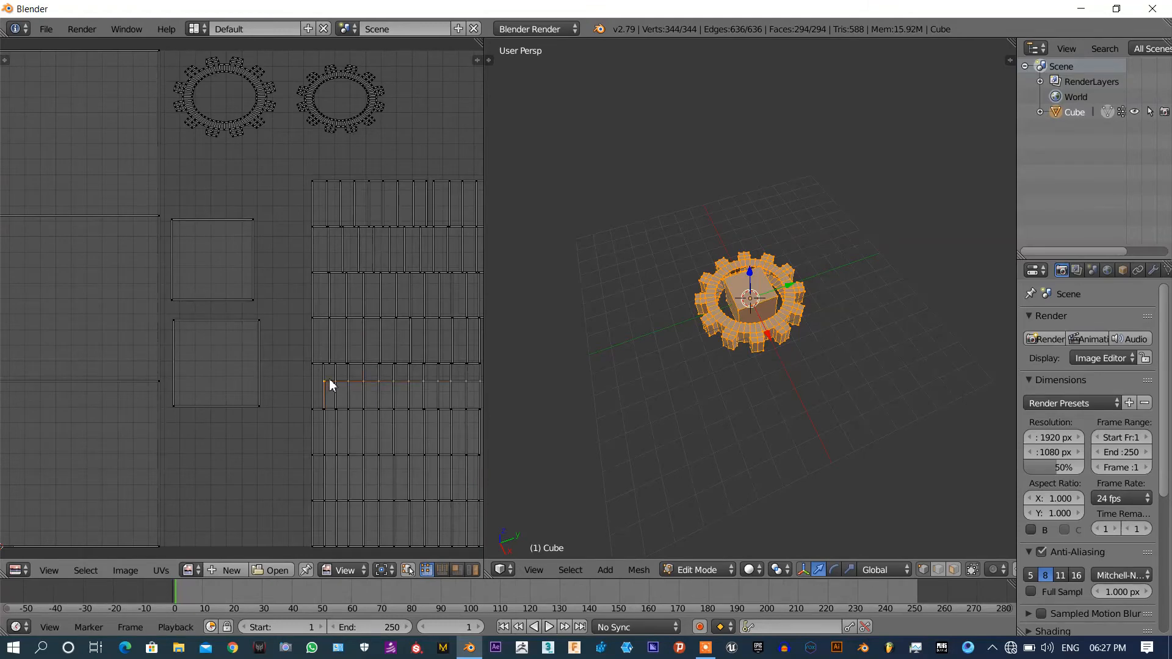
pyautogui.hotkey('ctrl', 'l')
pyautogui.press('s')
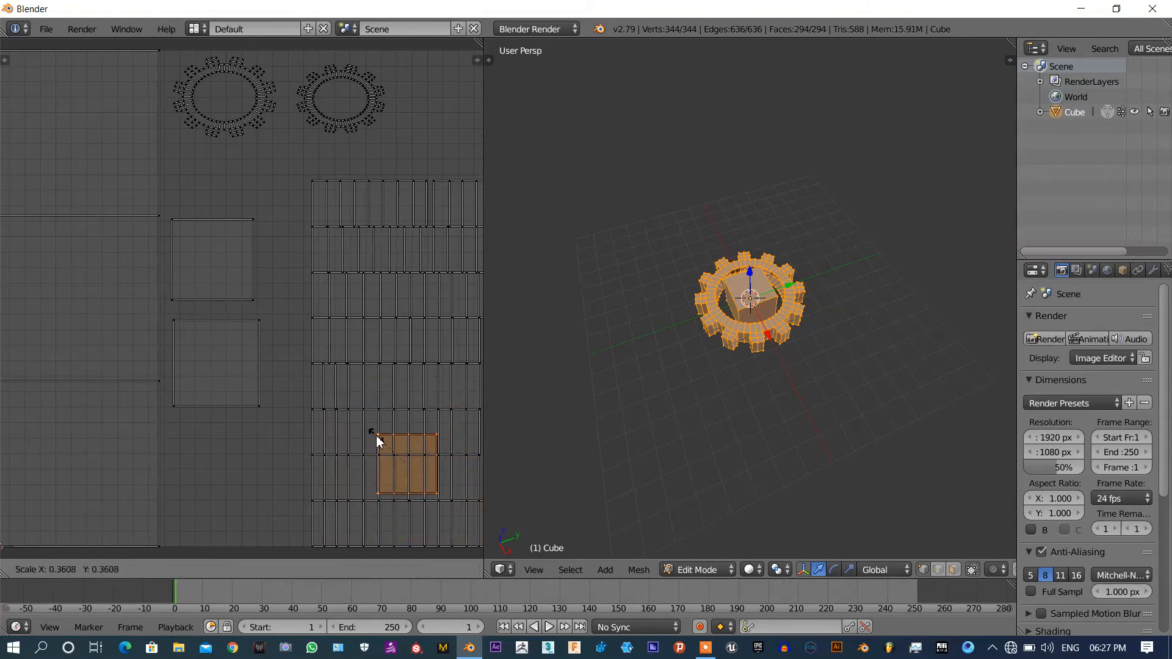
pyautogui.click(378, 437)
pyautogui.press('g')
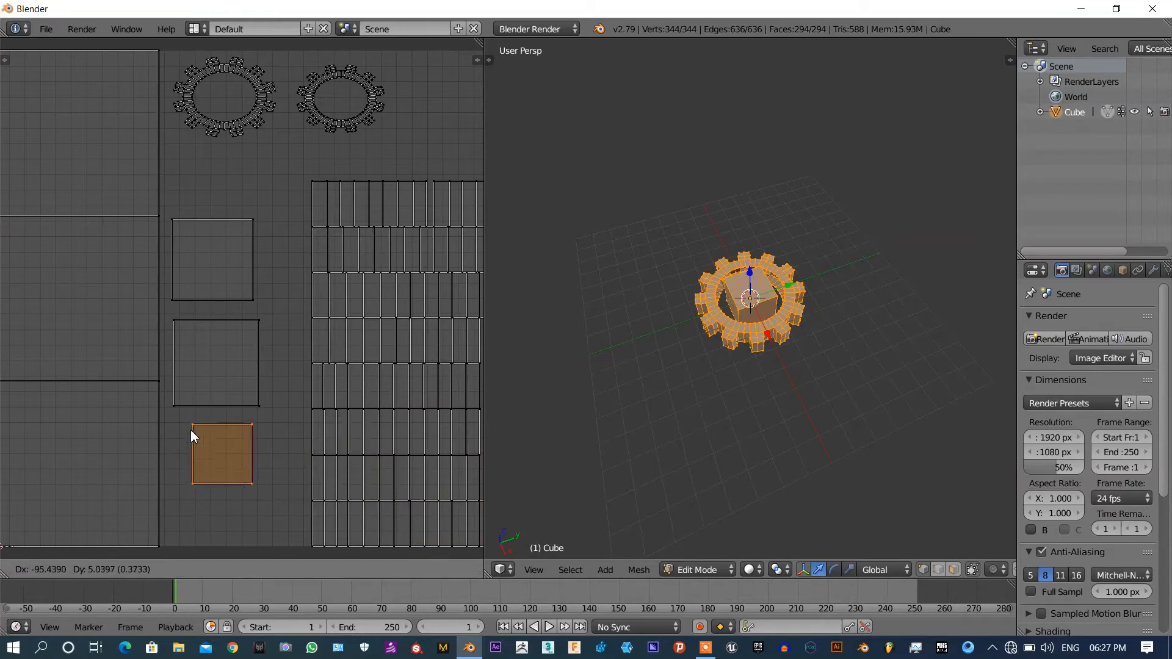
pyautogui.click(191, 440)
pyautogui.scroll(-2, 317, 326)
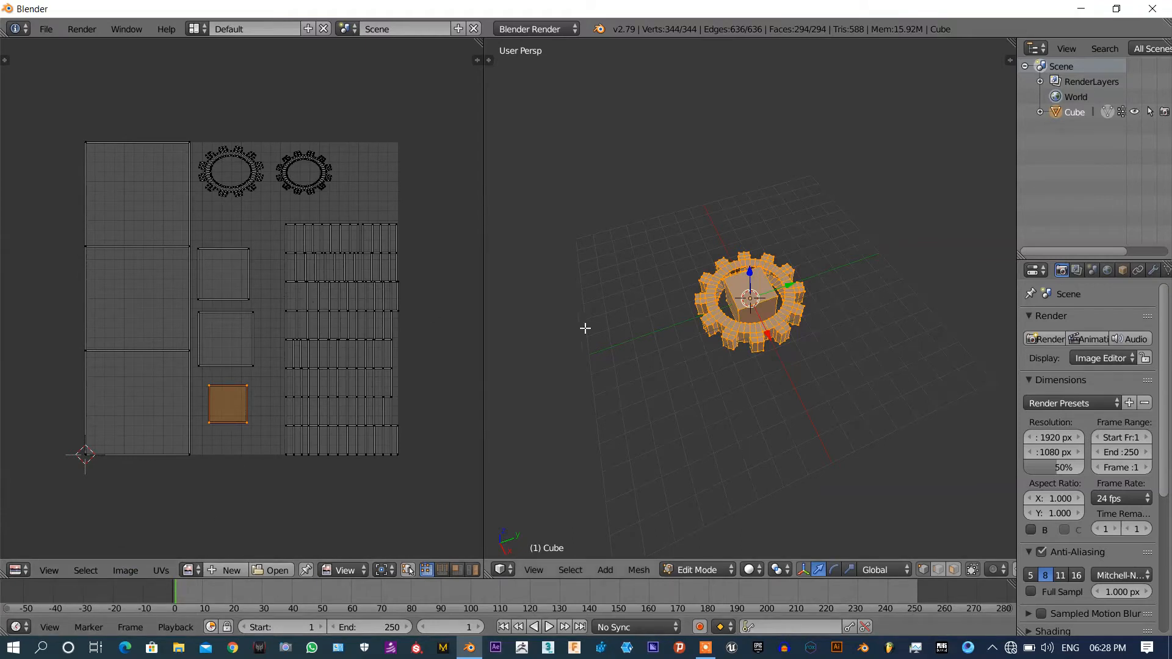
# - Delete the joined cube object together with its hierarchy from the scene
pyautogui.rightClick(421, 474)
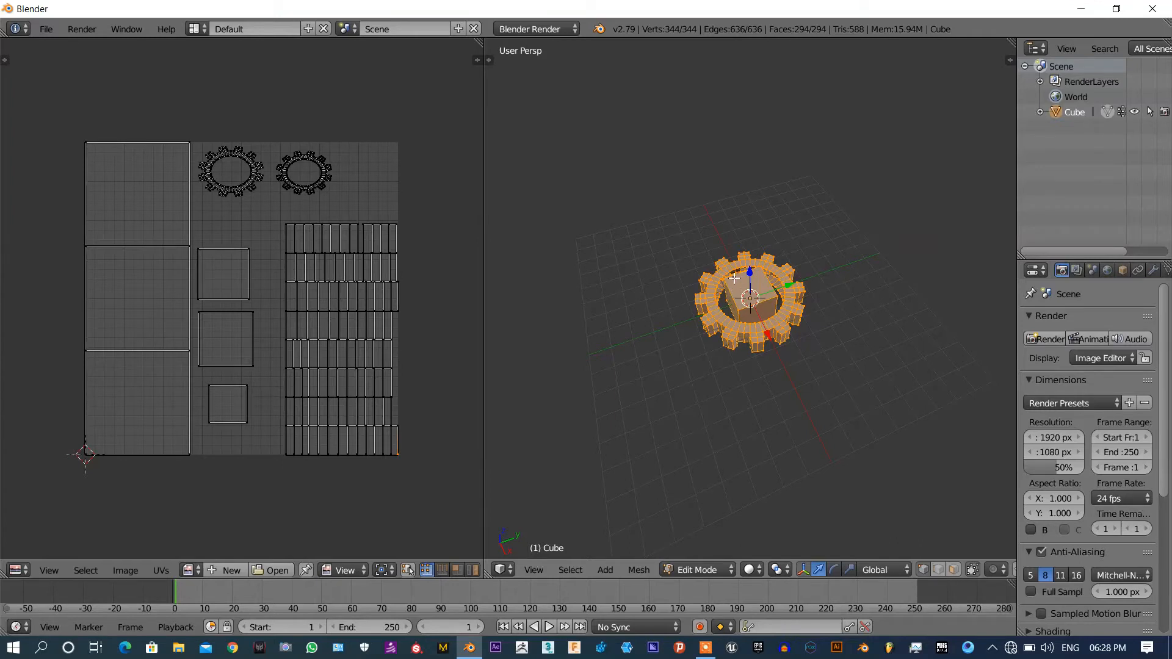
pyautogui.moveTo(879, 406); pyautogui.dragTo(858, 391, button='middle')
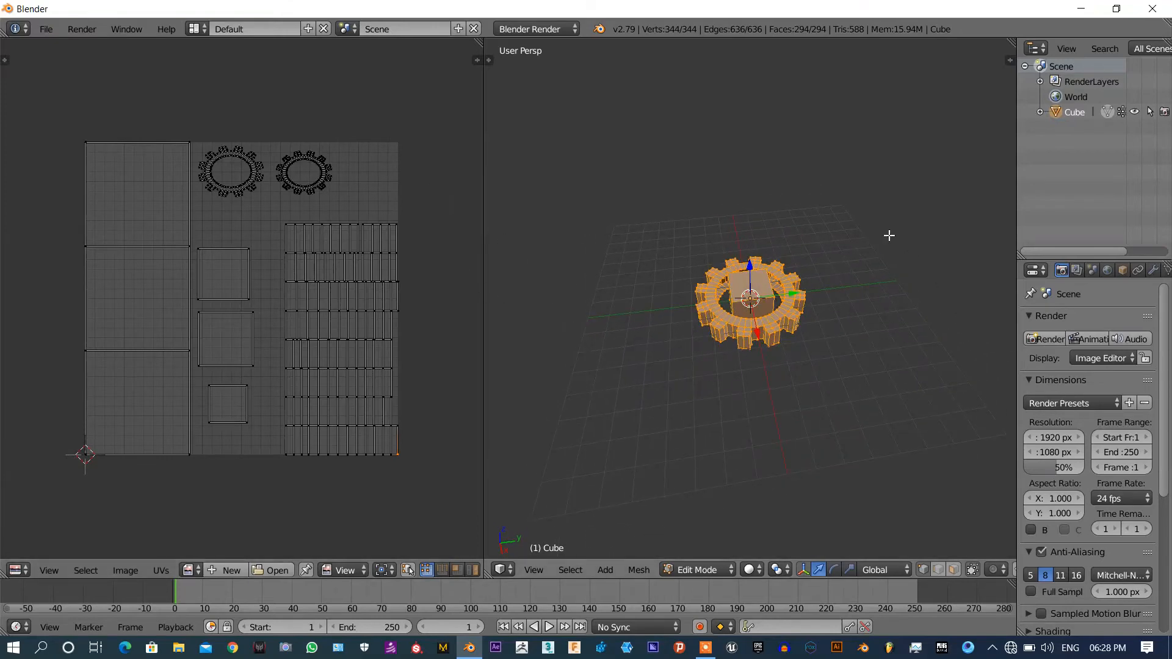
pyautogui.rightClick(1072, 112)
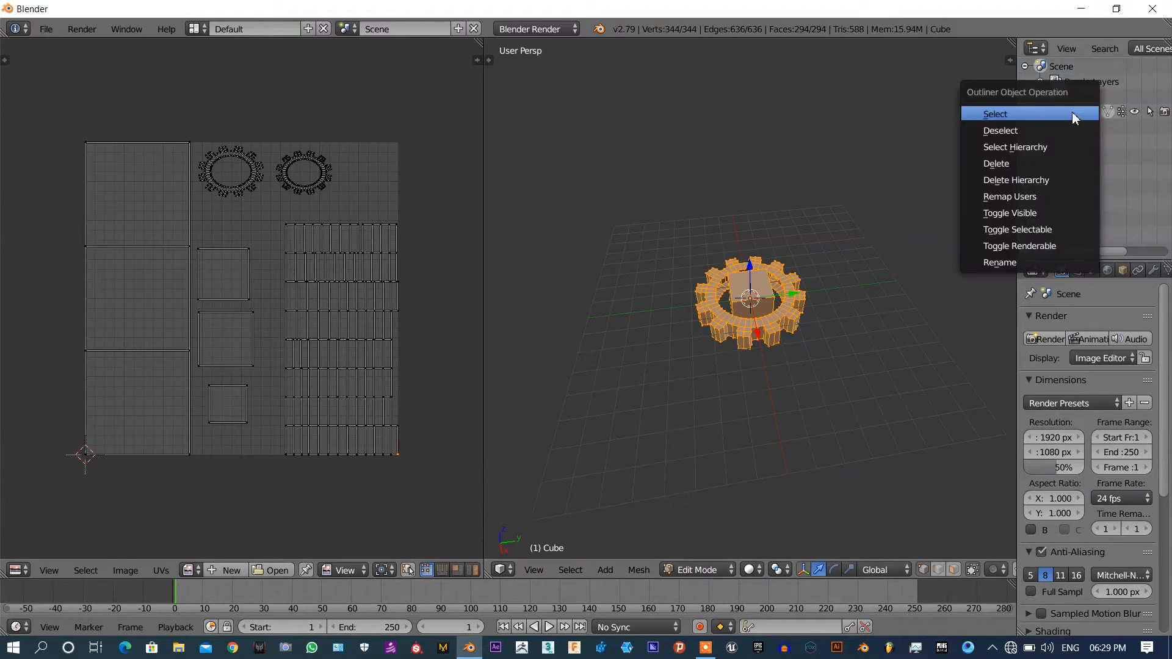
pyautogui.click(1024, 183)
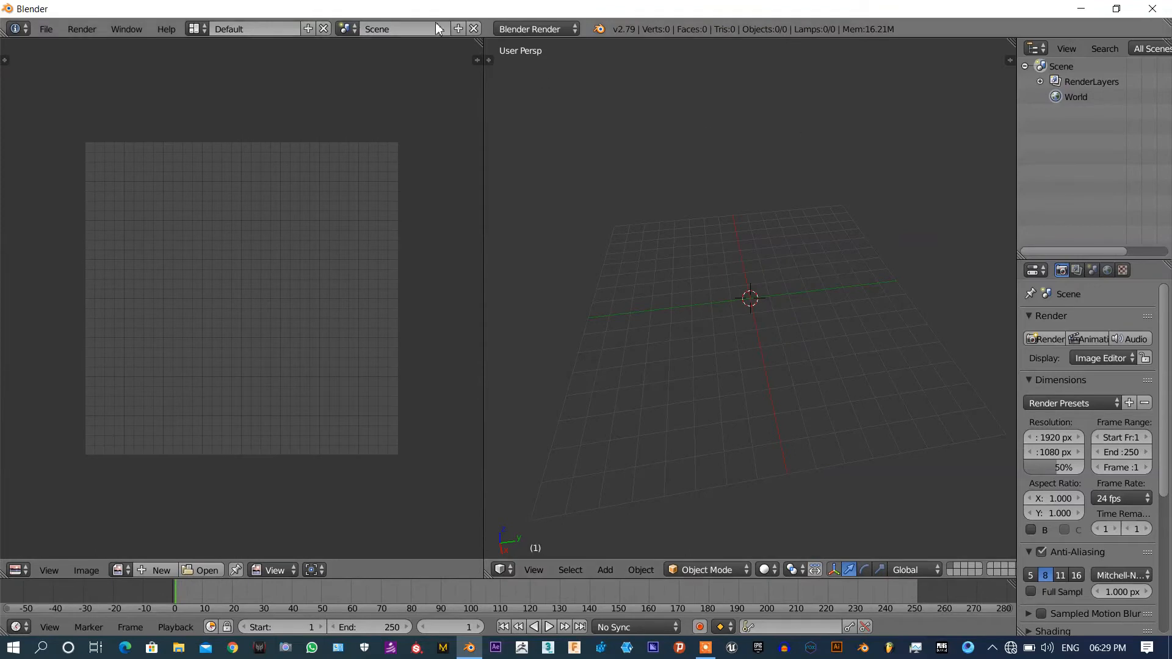
# - Import the gun model into the empty scene from an FBX file
pyautogui.click(55, 29)
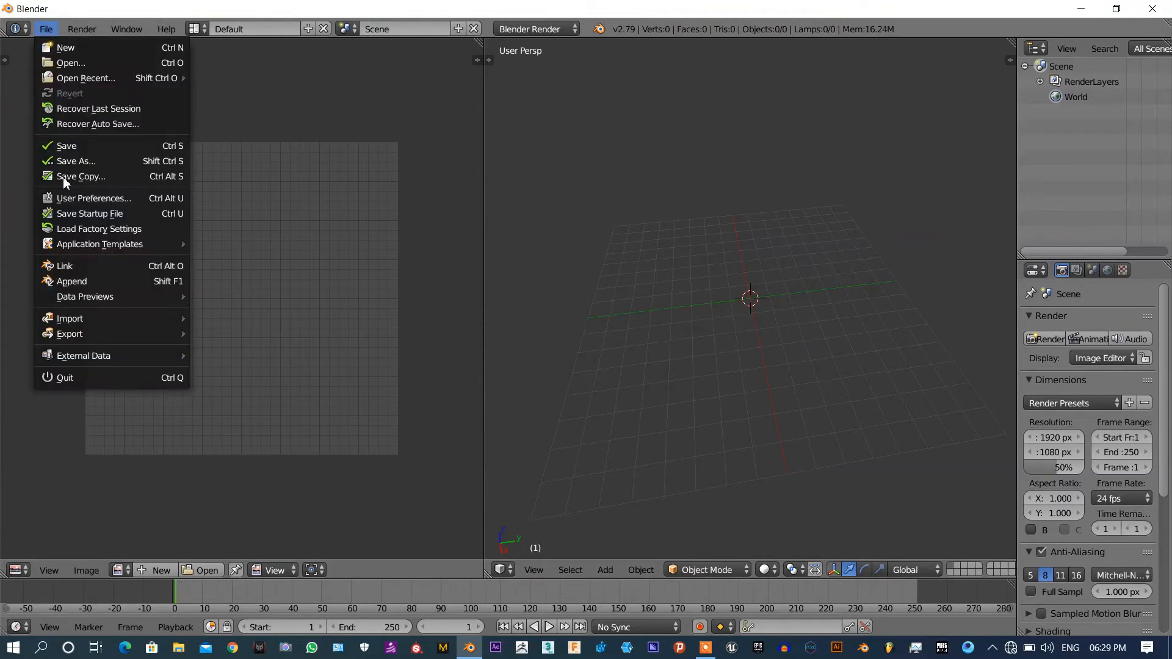
pyautogui.moveTo(61, 318)
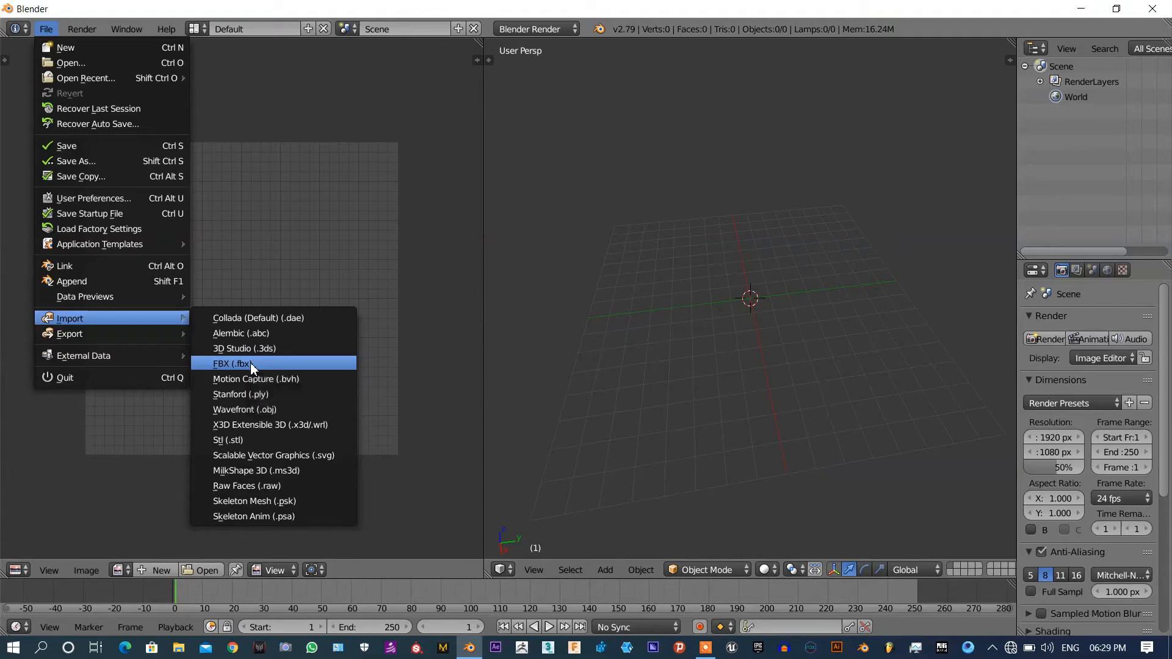
pyautogui.click(252, 365)
pyautogui.click(266, 118)
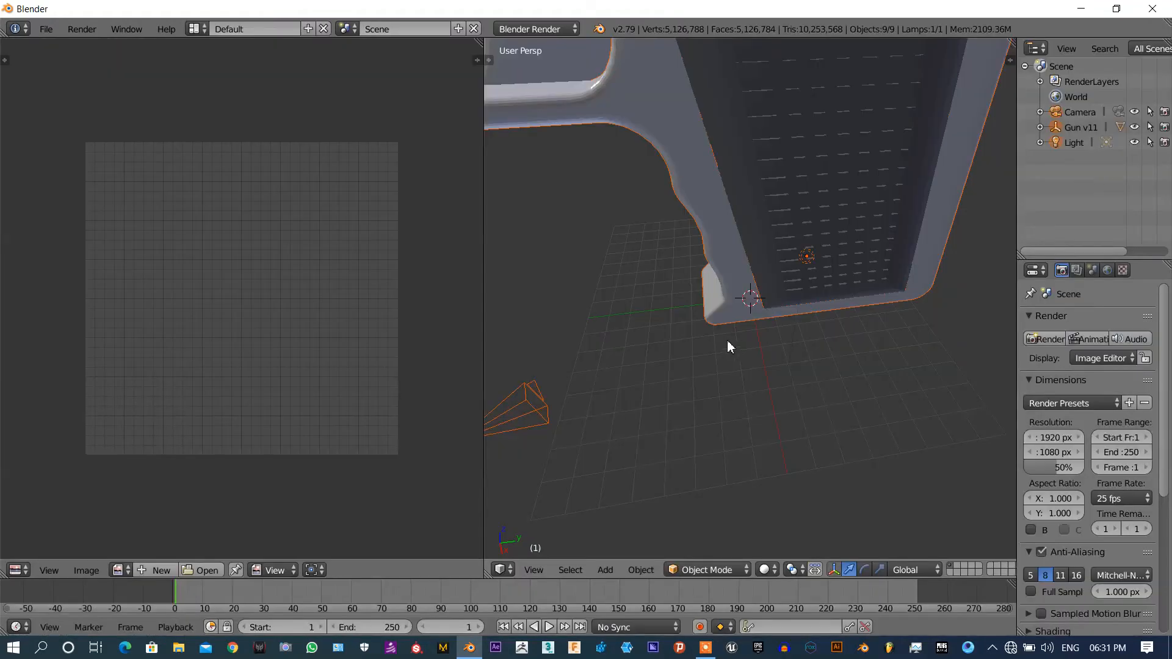
# - Bring the whole gun into view and select its Left Side Rubber grip part
pyautogui.scroll(-6, 692, 328)
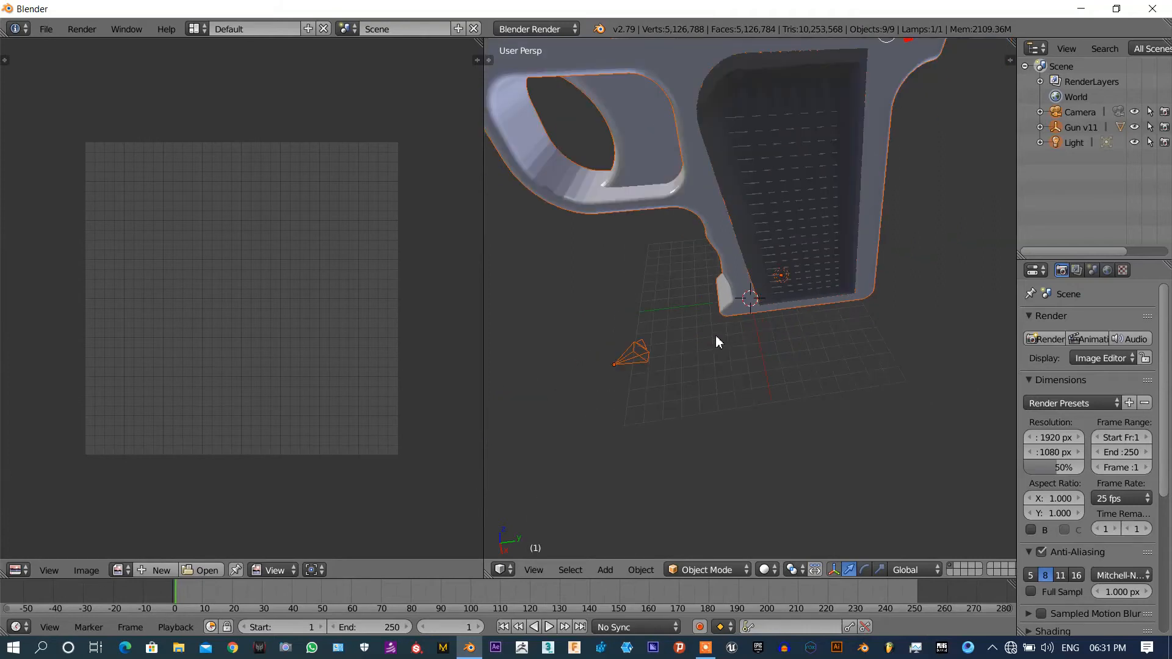
pyautogui.moveTo(810, 344); pyautogui.dragTo(847, 426, button='middle')
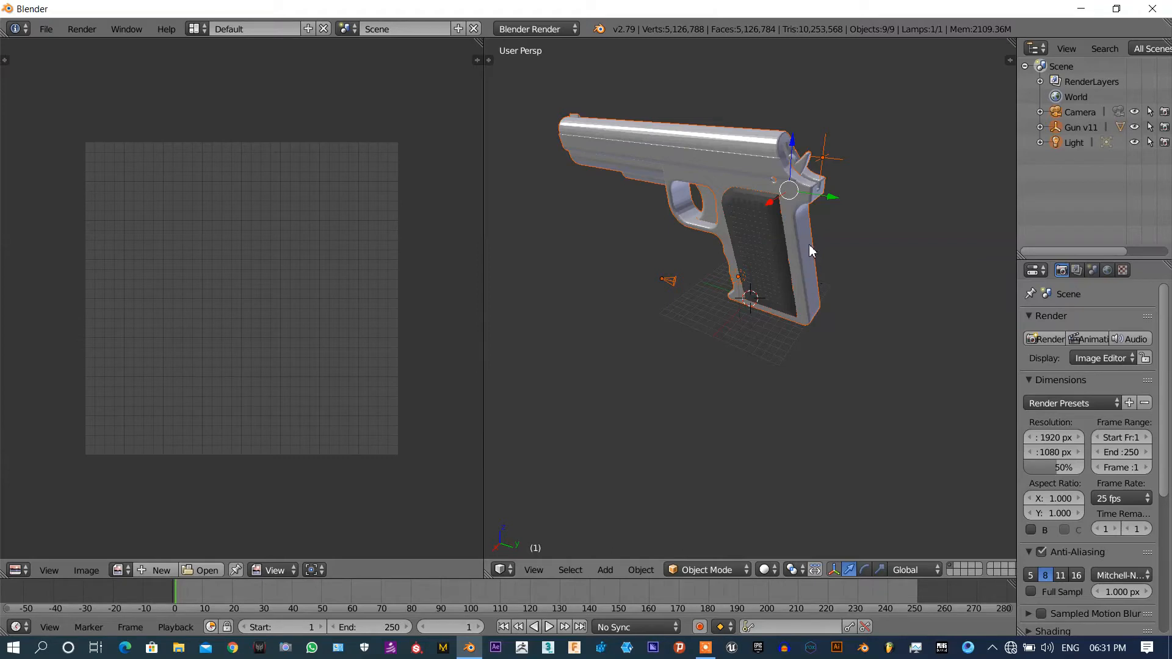
pyautogui.rightClick(810, 273)
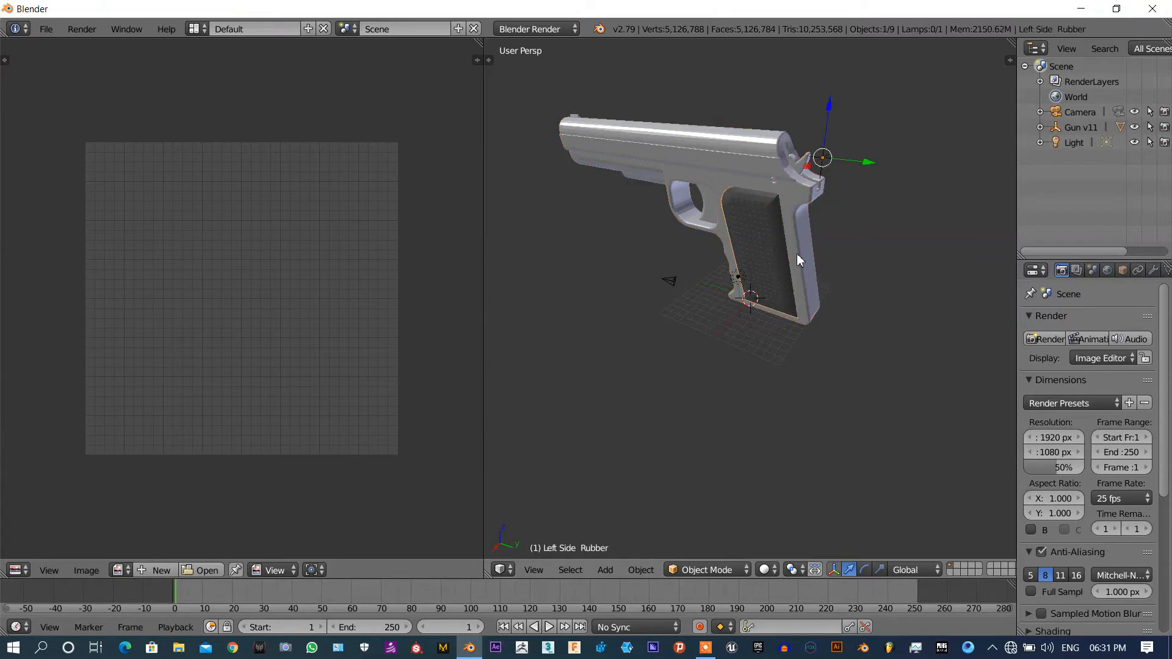
# - Examine the gun's separate parts by selecting its trigger and then its hammer
pyautogui.moveTo(834, 270); pyautogui.dragTo(748, 276, button='middle')
pyautogui.moveTo(777, 349); pyautogui.dragTo(661, 211, button='middle')
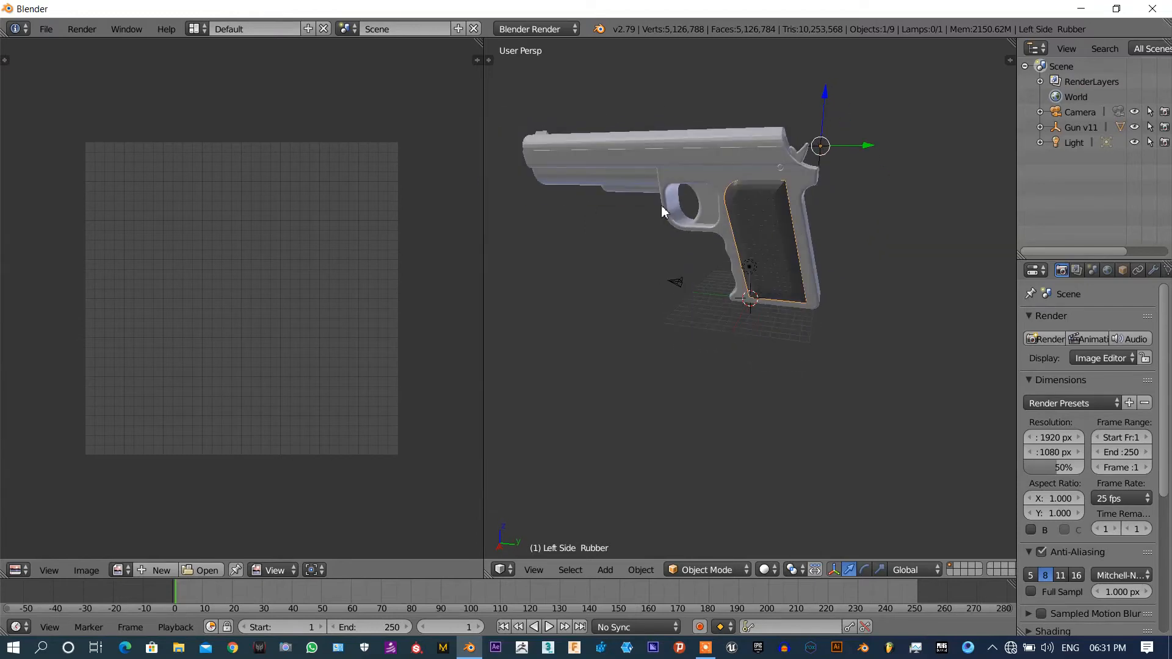
pyautogui.rightClick(705, 208)
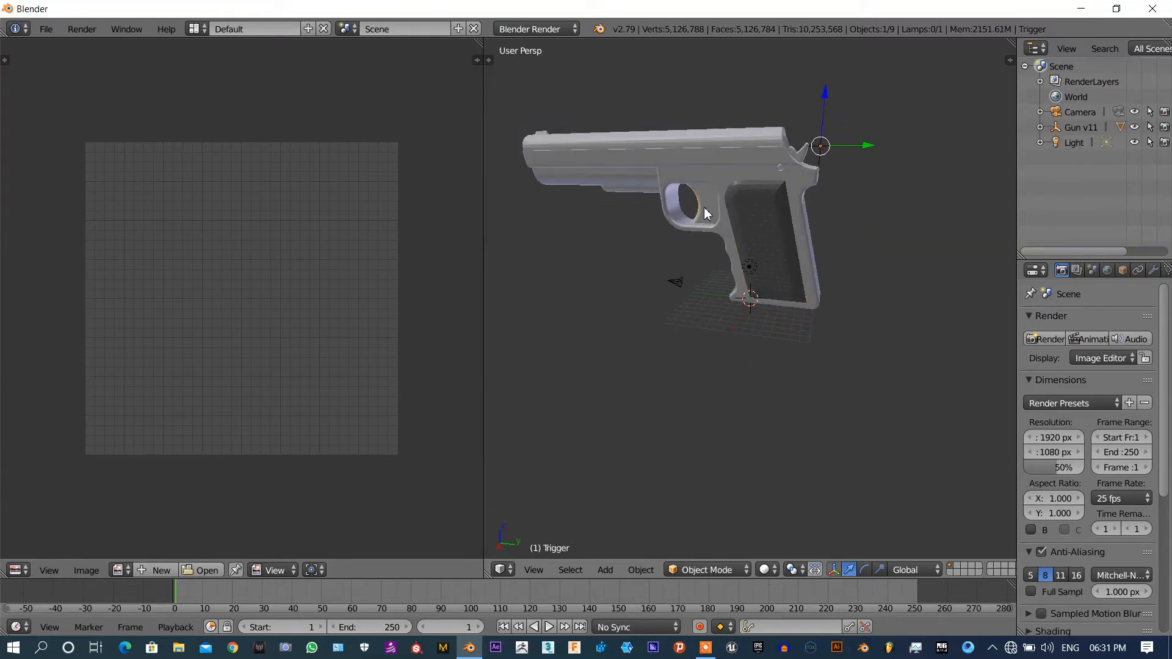
pyautogui.moveTo(782, 229); pyautogui.dragTo(794, 171, button='middle')
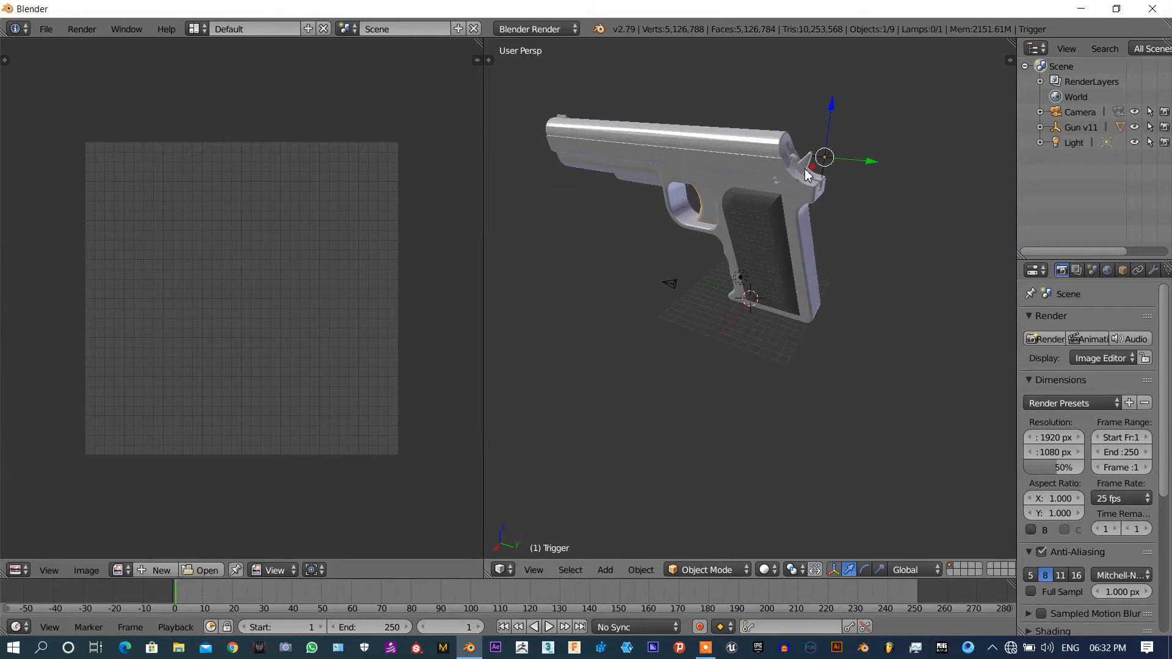
pyautogui.rightClick(835, 184)
pyautogui.moveTo(839, 234)
pyautogui.mouseDown(button='middle')
pyautogui.moveTo(837, 252)
pyautogui.moveTo(823, 243)
pyautogui.mouseUp(button='middle')
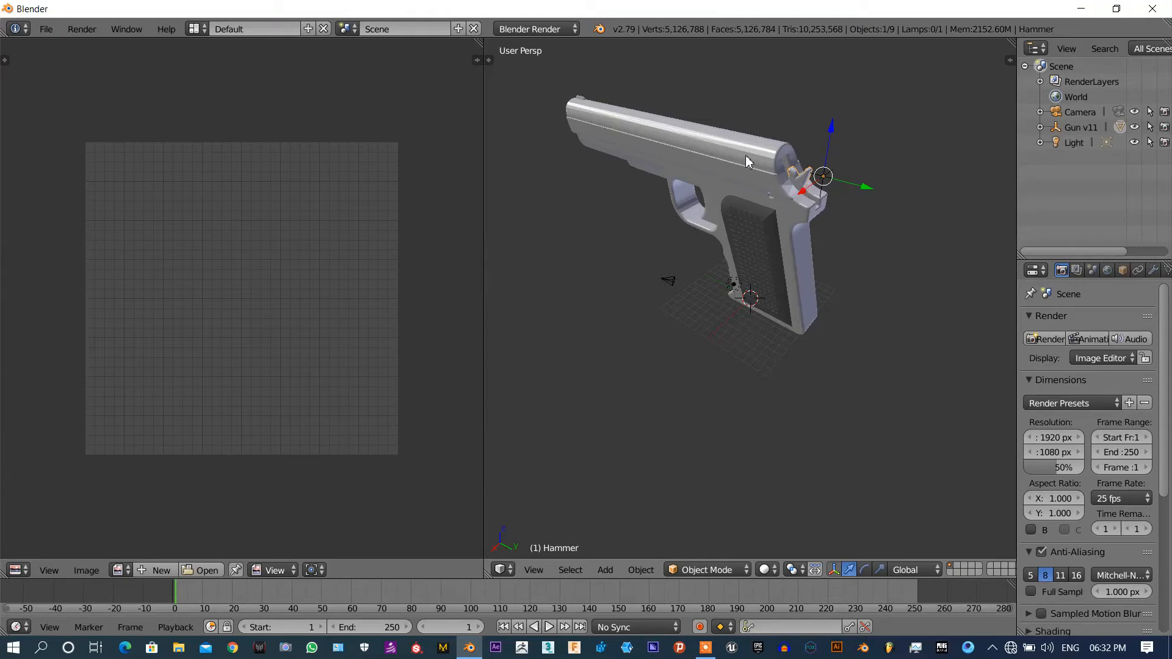
pyautogui.moveTo(763, 234); pyautogui.dragTo(850, 274, button='middle')
pyautogui.moveTo(807, 181); pyautogui.dragTo(833, 175, button='middle')
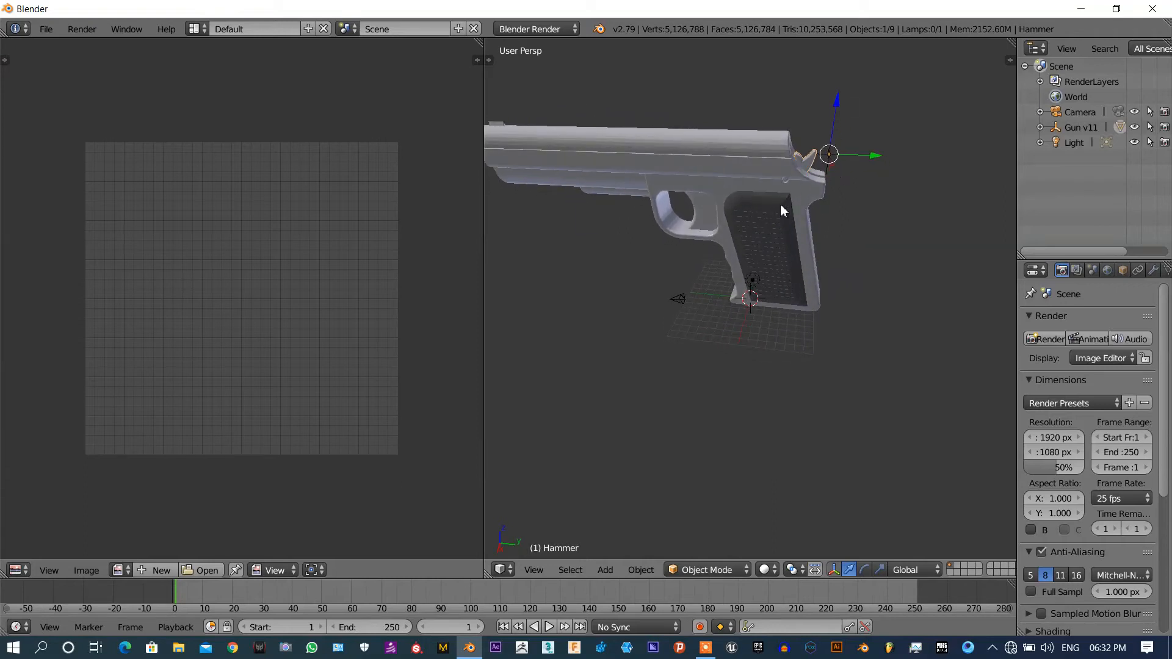
# - Select the gun's trigger, enter Edit Mode on it and examine its existing UV layout
pyautogui.rightClick(700, 204)
pyautogui.rightClick(698, 203)
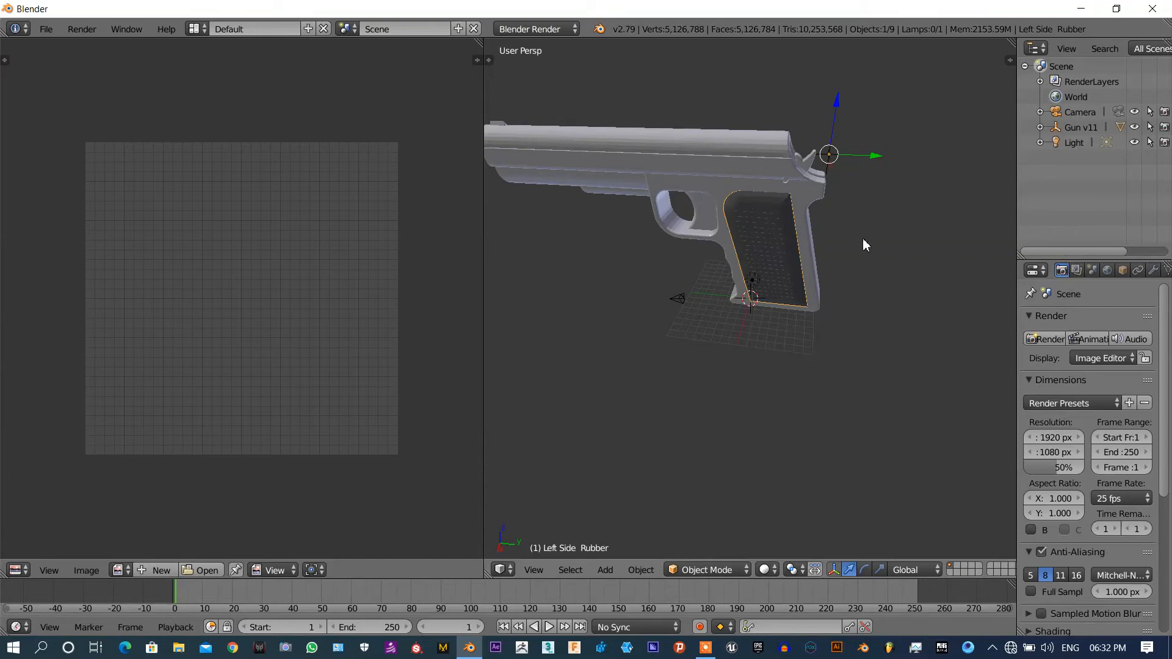
pyautogui.moveTo(863, 238); pyautogui.dragTo(885, 255, button='middle')
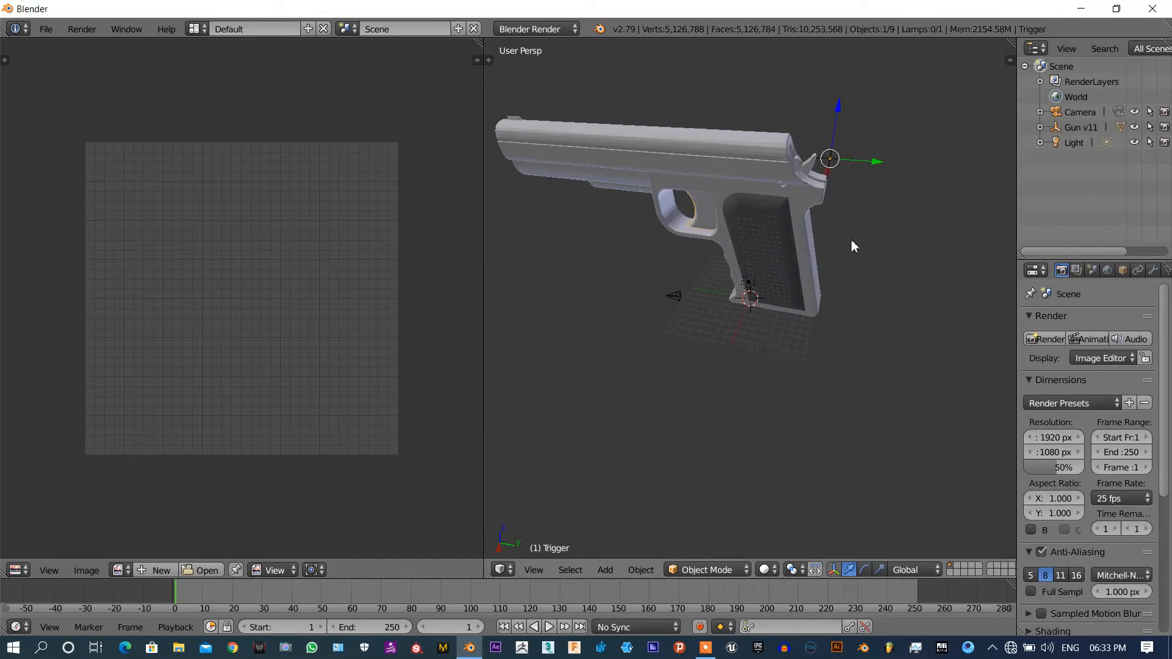
pyautogui.moveTo(850, 244); pyautogui.dragTo(805, 295, button='middle')
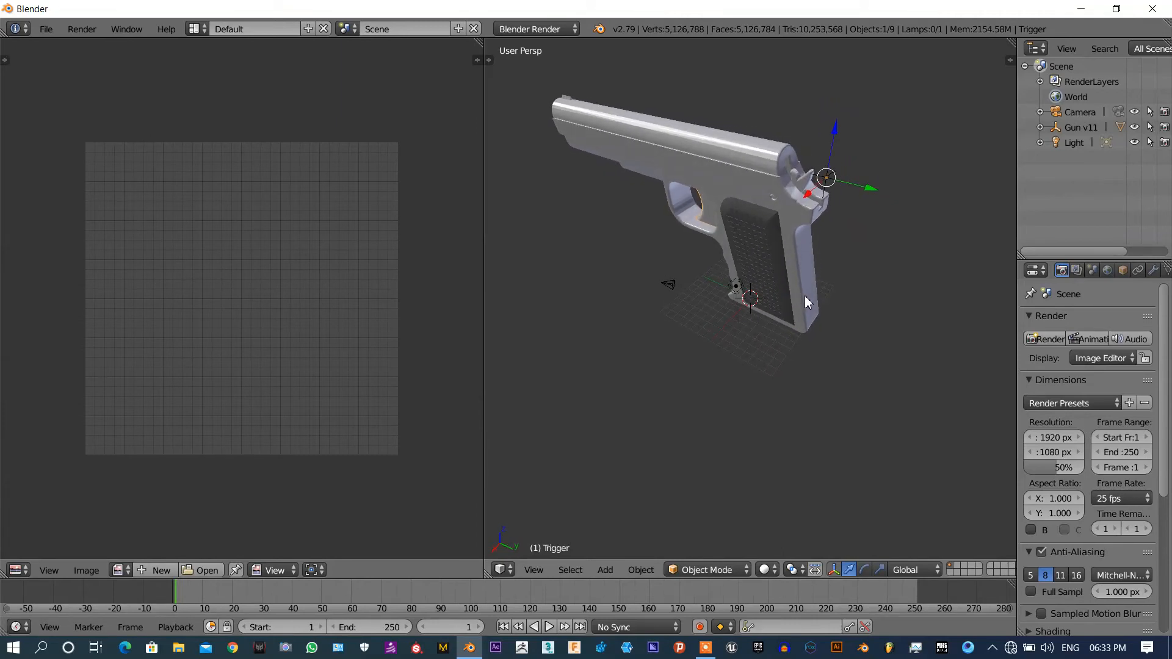
pyautogui.moveTo(804, 295); pyautogui.dragTo(781, 379, button='middle')
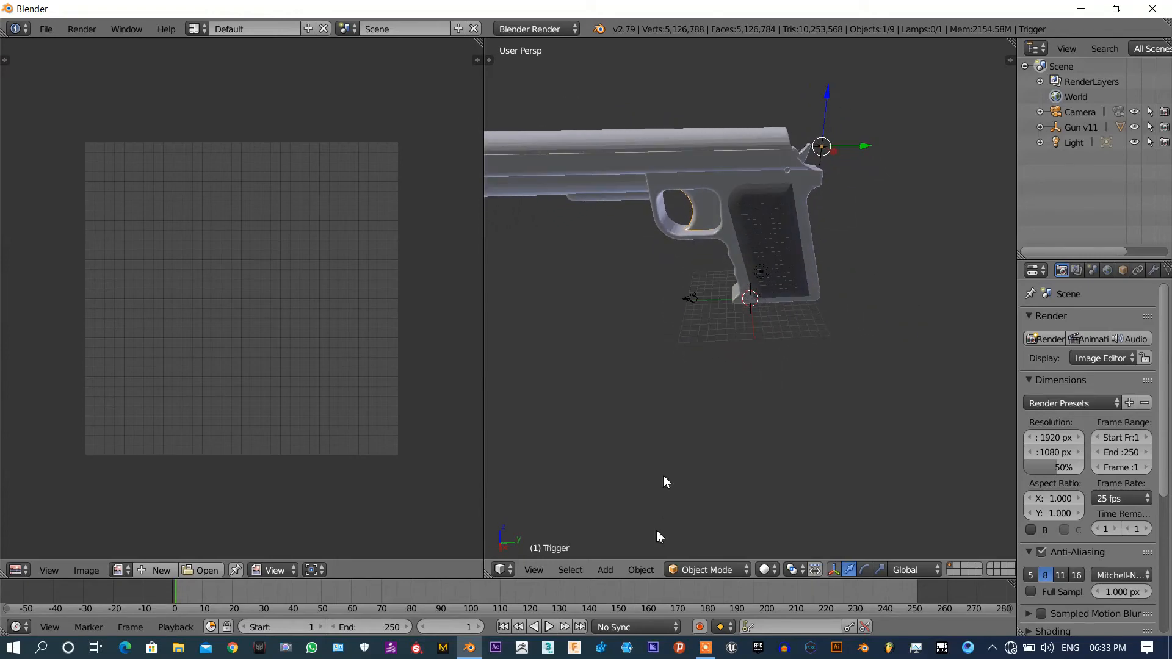
pyautogui.click(694, 569)
pyautogui.click(707, 537)
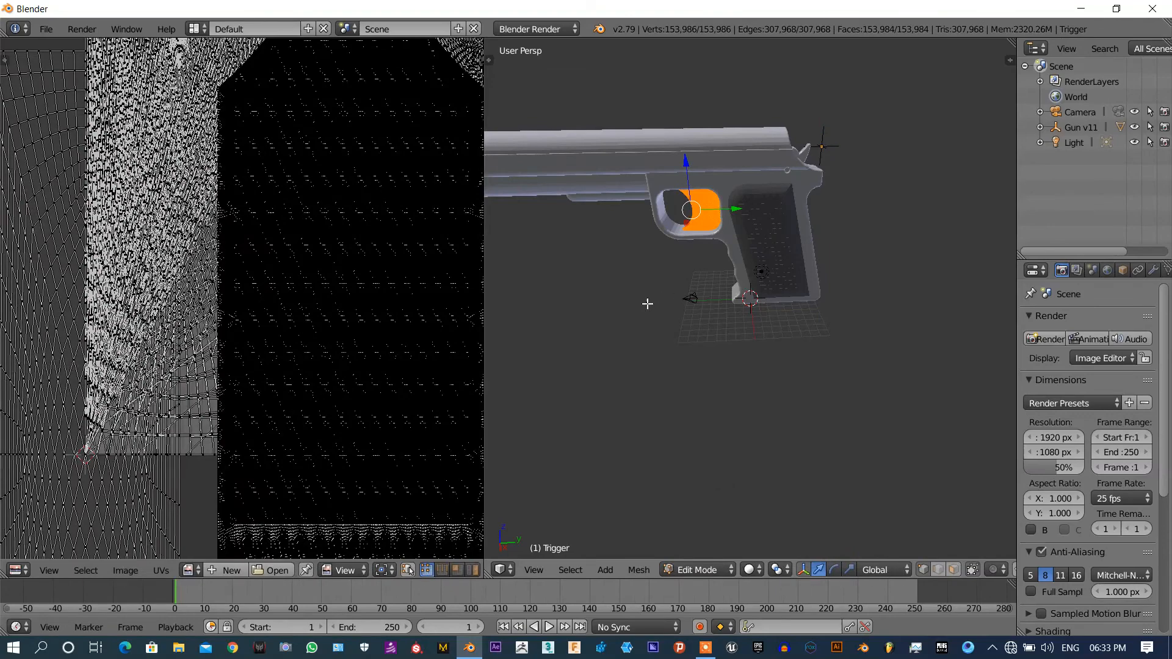
pyautogui.scroll(-6, 396, 312)
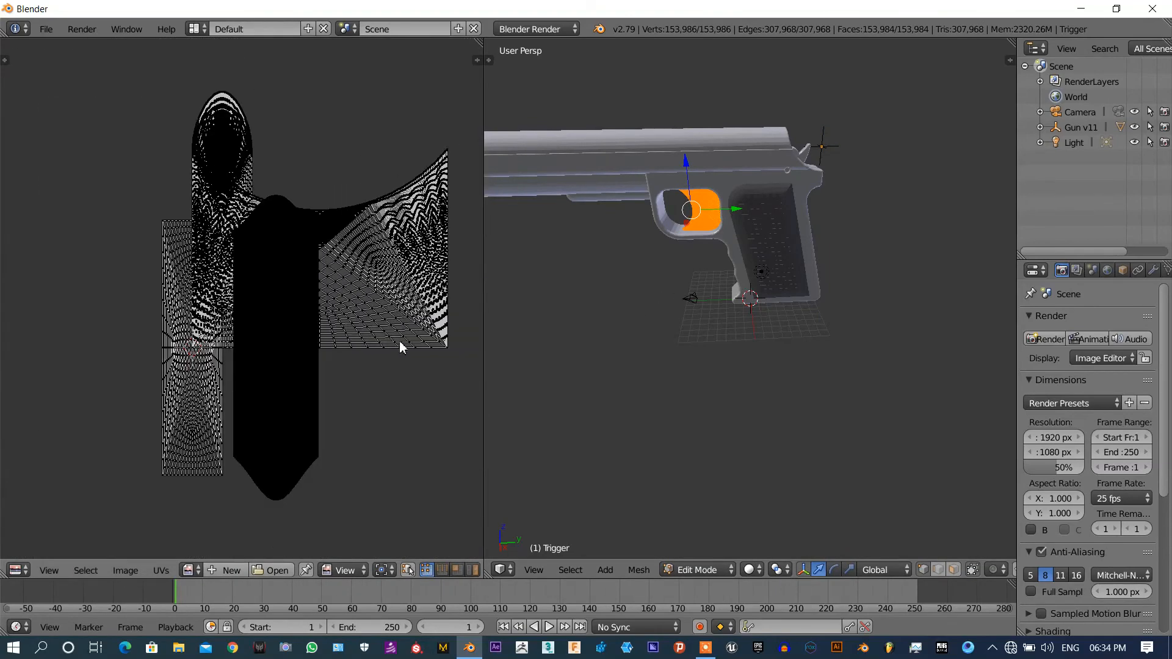
pyautogui.scroll(2, 339, 271)
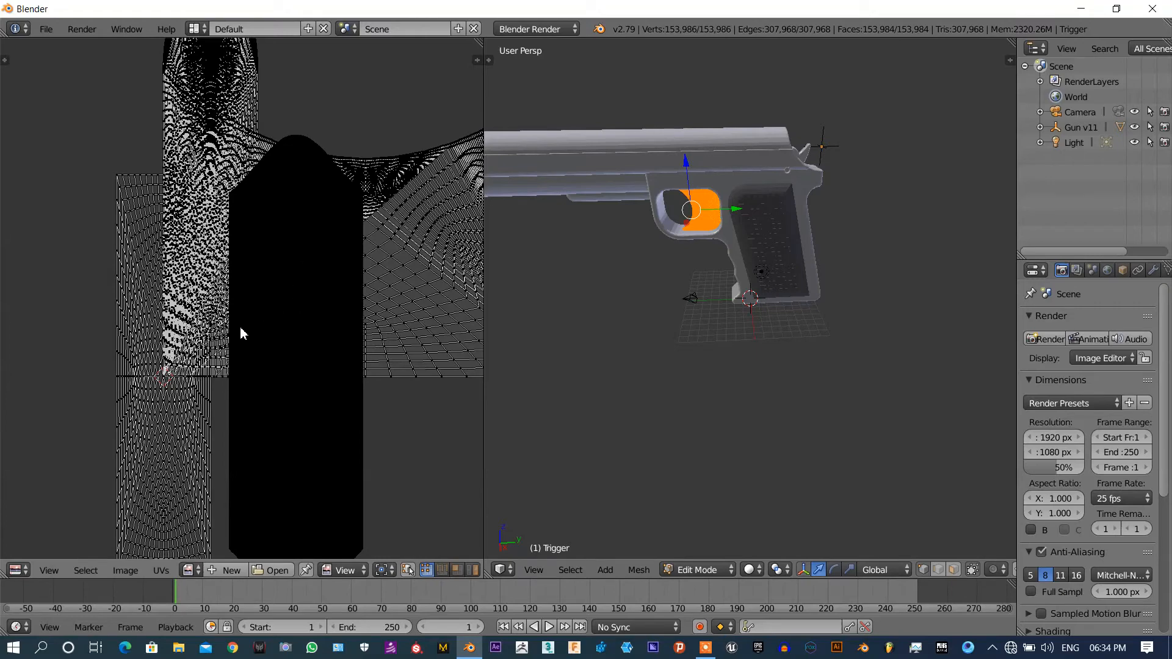
pyautogui.moveTo(262, 341); pyautogui.dragTo(258, 376, button='middle')
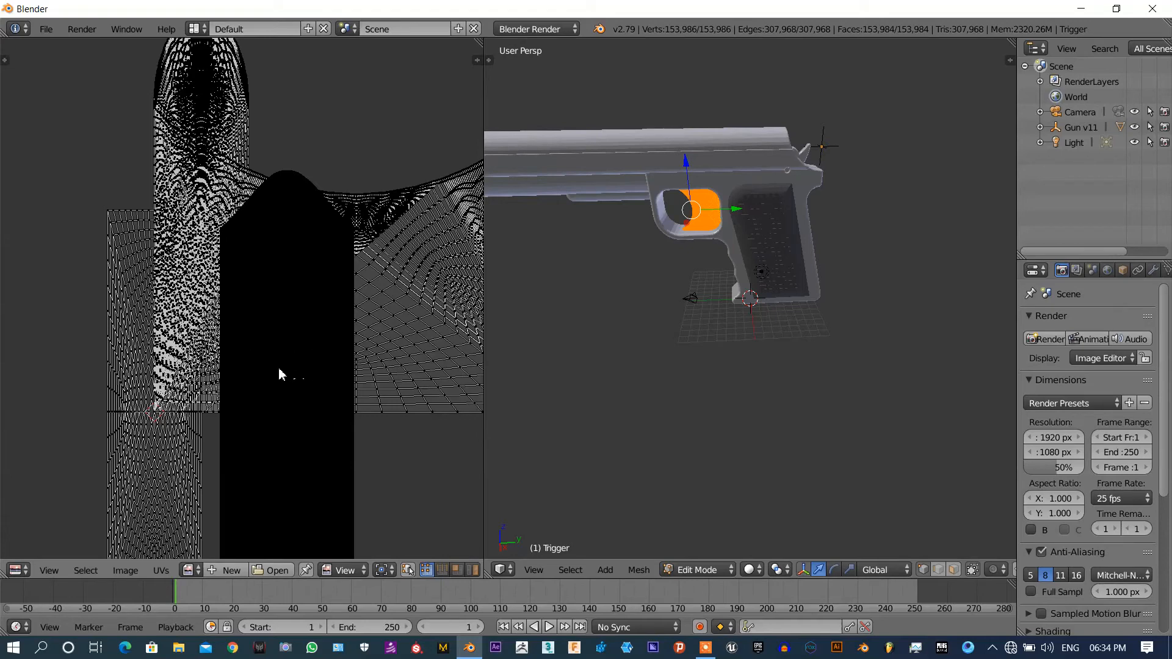
# - Unwrap the whole trigger mesh with Smart UV Project at an angle limit of 66 and an island margin of 0
pyautogui.press('u')
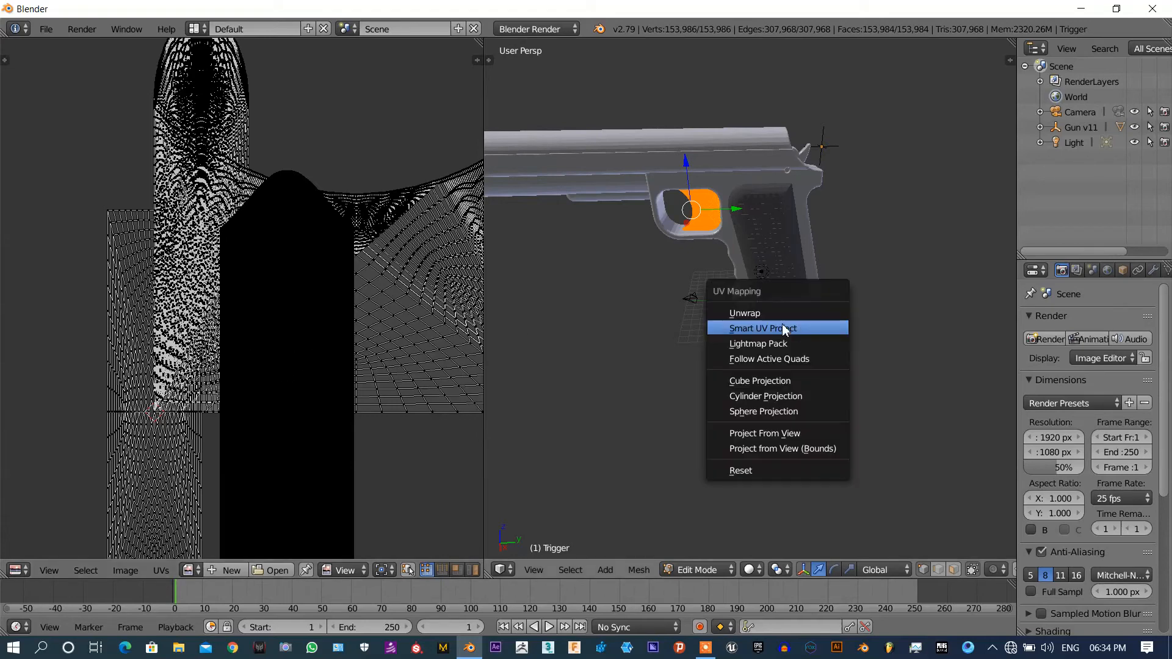
pyautogui.click(757, 328)
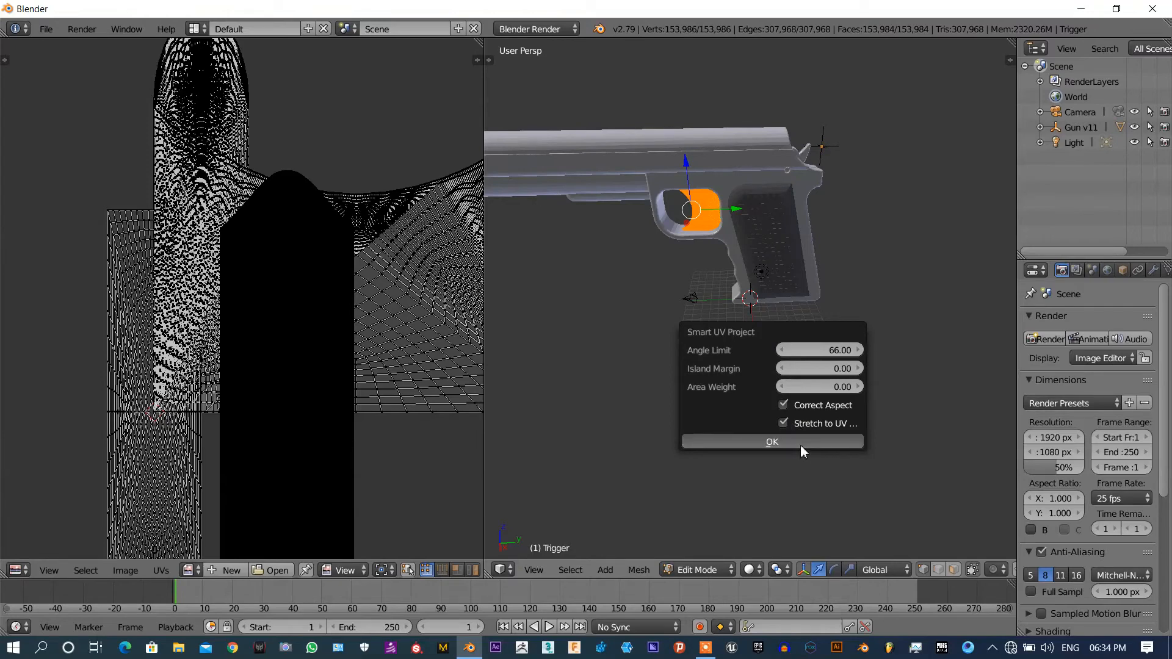
pyautogui.click(682, 445)
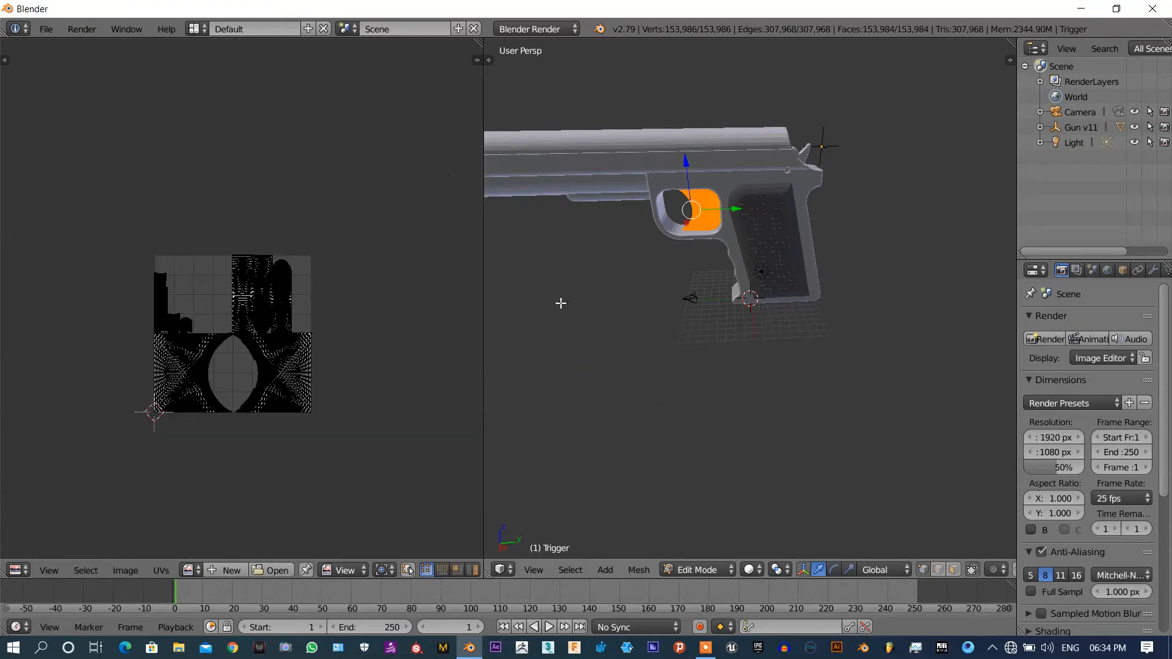
pyautogui.moveTo(379, 377); pyautogui.dragTo(398, 378, button='middle')
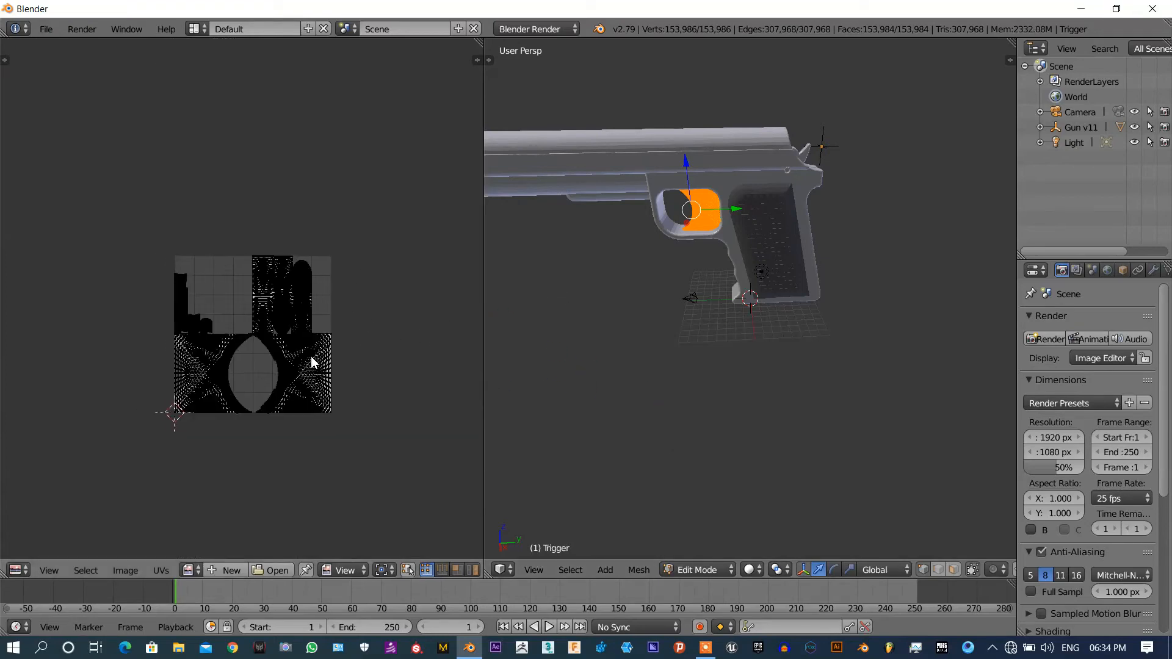
pyautogui.scroll(-1, 253, 374)
pyautogui.scroll(5, 268, 378)
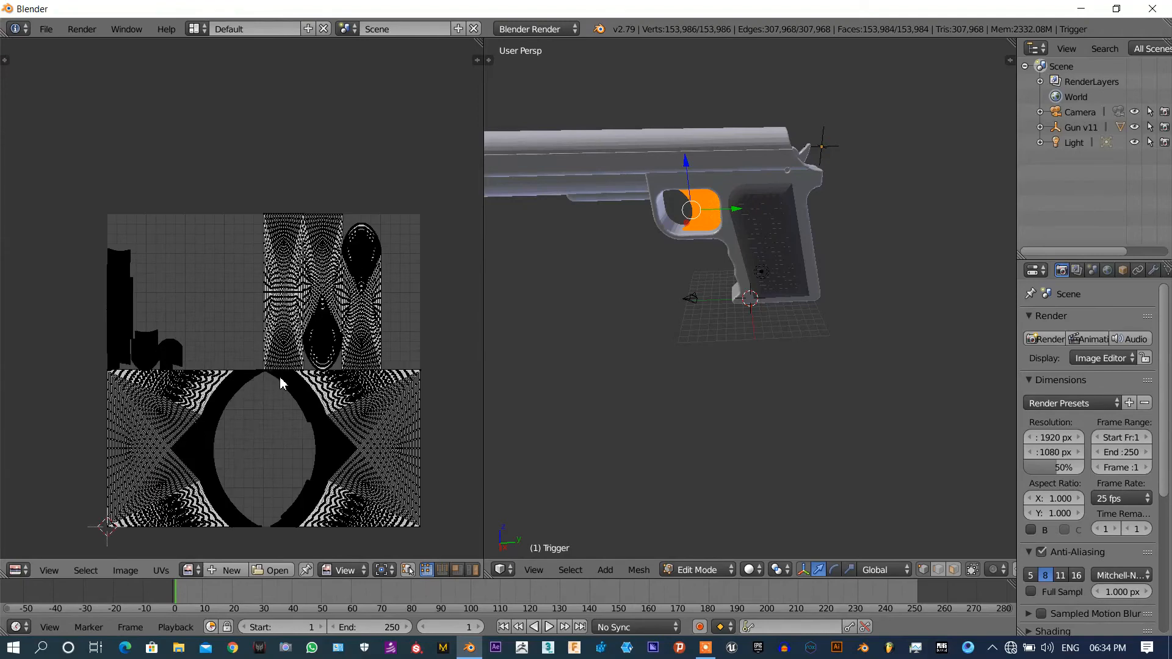
pyautogui.moveTo(336, 336); pyautogui.dragTo(318, 358, button='middle')
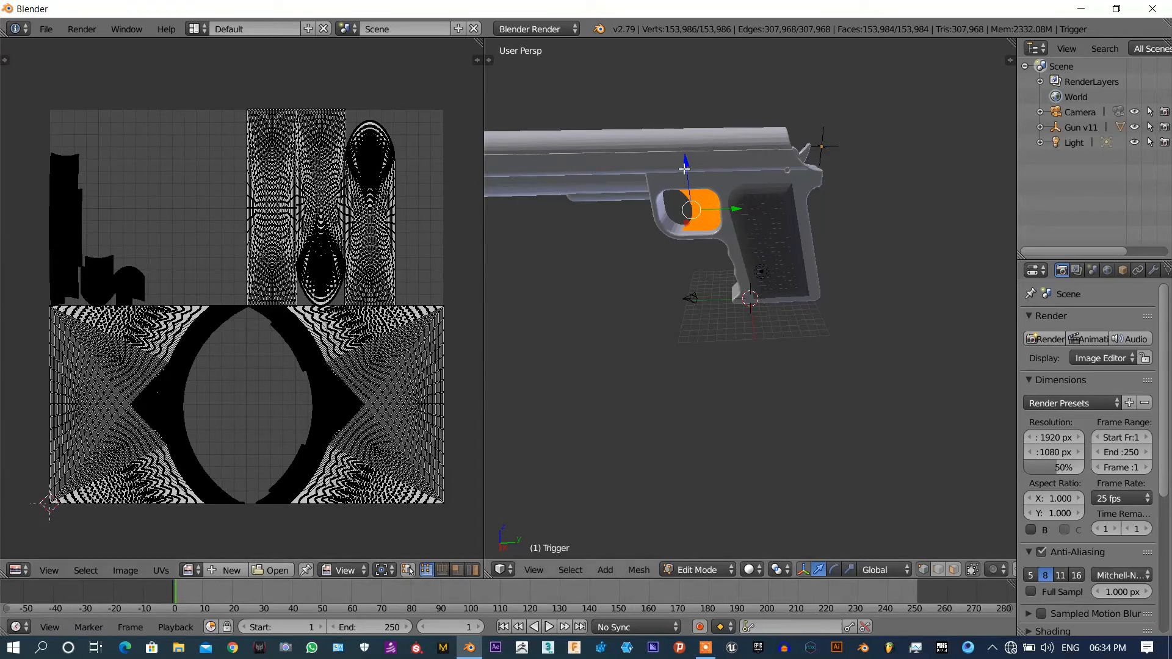
# - Return the trigger to Object Mode and select every object in the scene
pyautogui.moveTo(813, 291); pyautogui.dragTo(742, 231, button='middle')
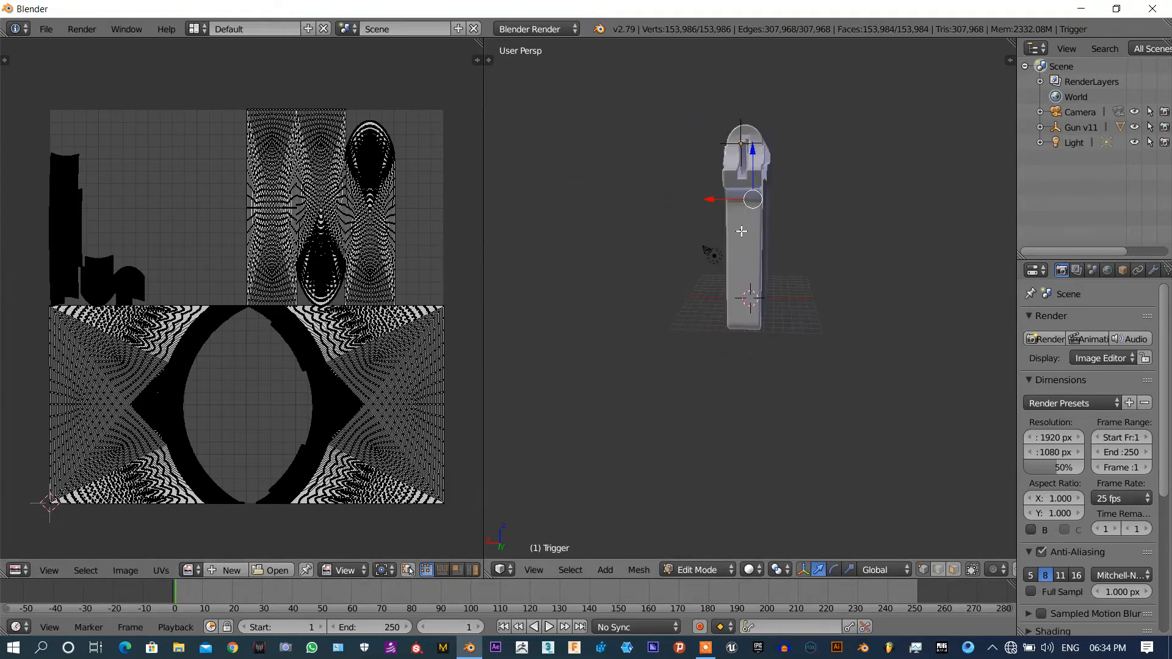
pyautogui.moveTo(760, 293); pyautogui.dragTo(706, 319, button='middle')
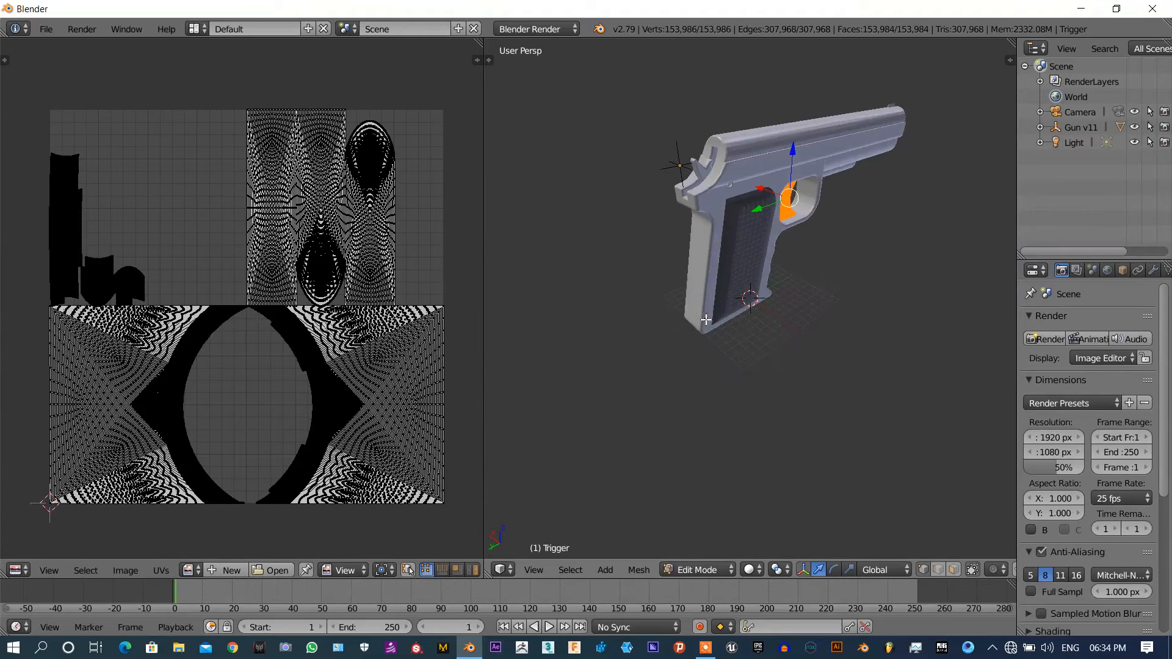
pyautogui.click(698, 570)
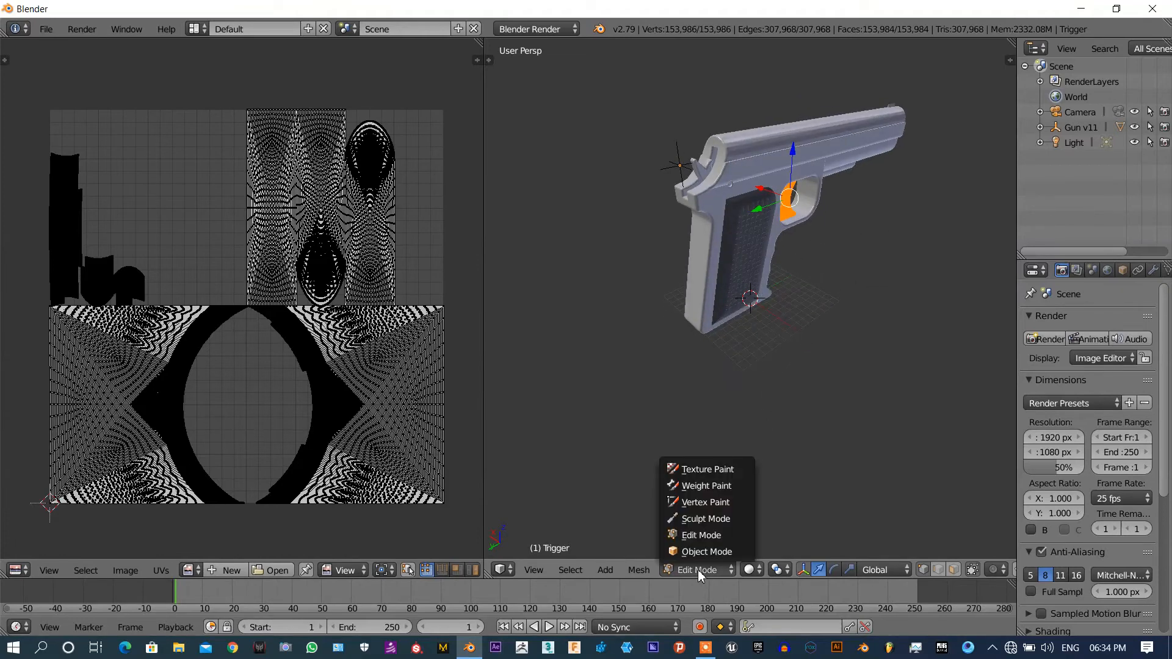
pyautogui.click(699, 553)
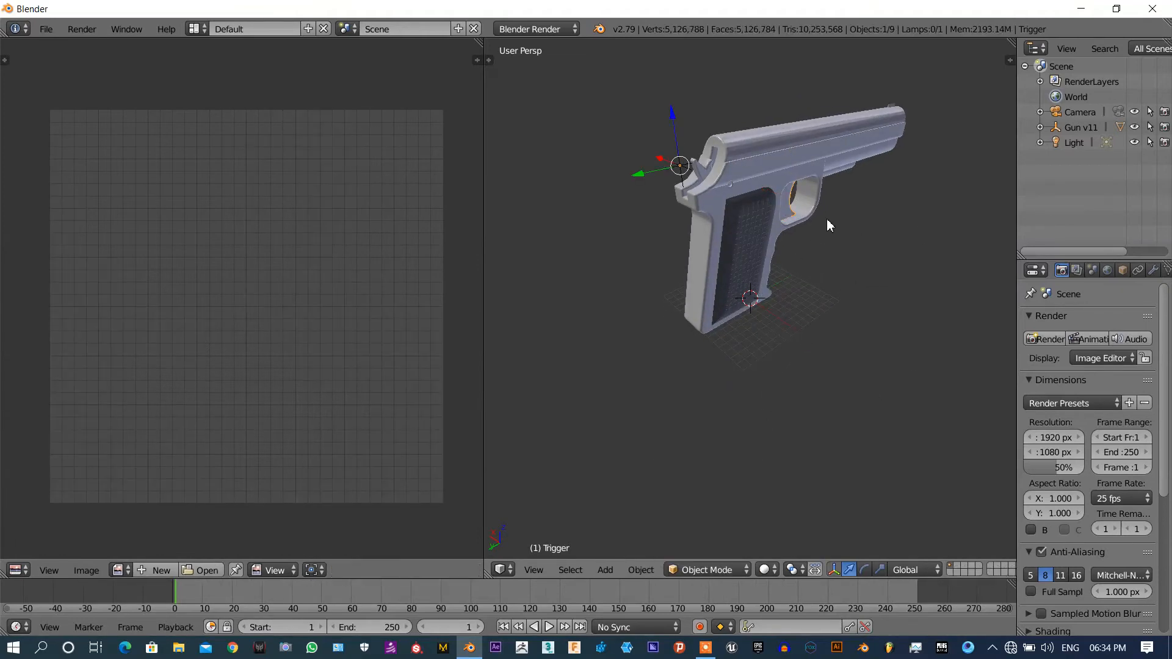
pyautogui.press('a')
pyautogui.press('a')
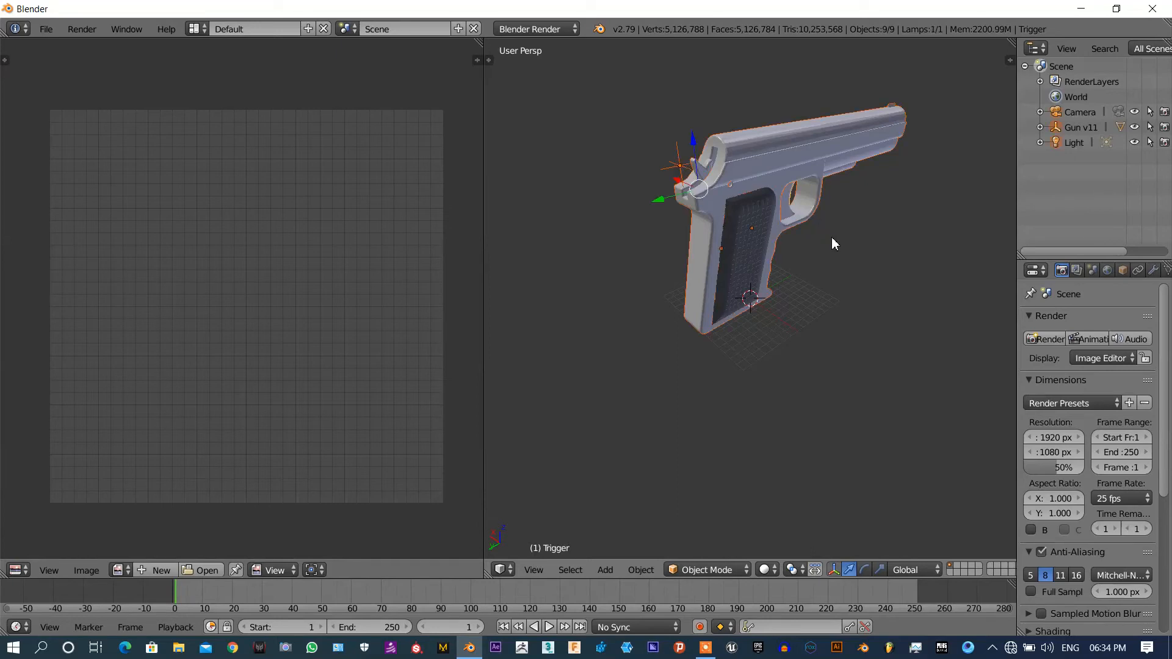
pyautogui.moveTo(834, 243); pyautogui.dragTo(962, 272, button='middle')
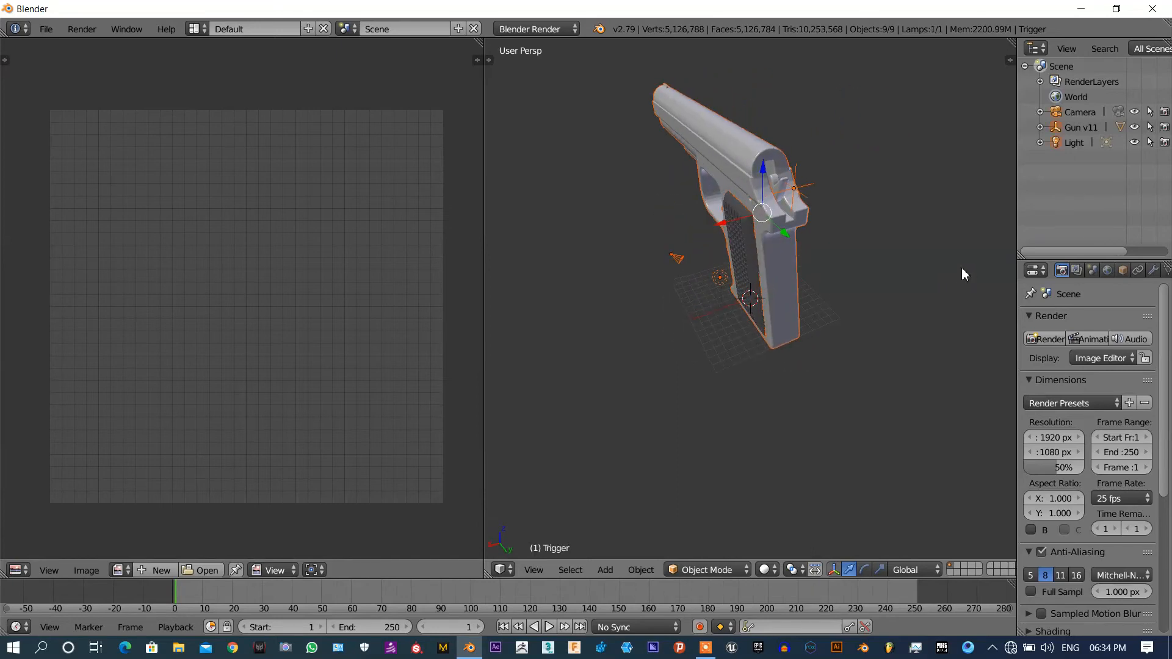
# - Delete the camera and the light from the scene
pyautogui.rightClick(673, 258)
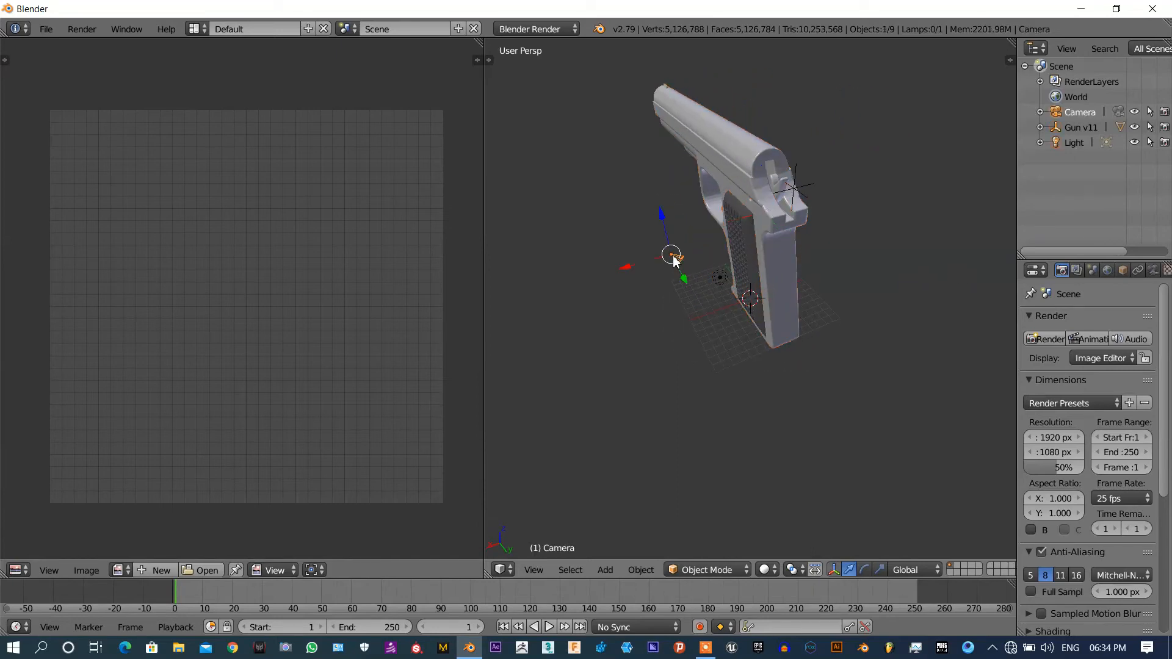
pyautogui.press('x')
pyautogui.click(672, 255)
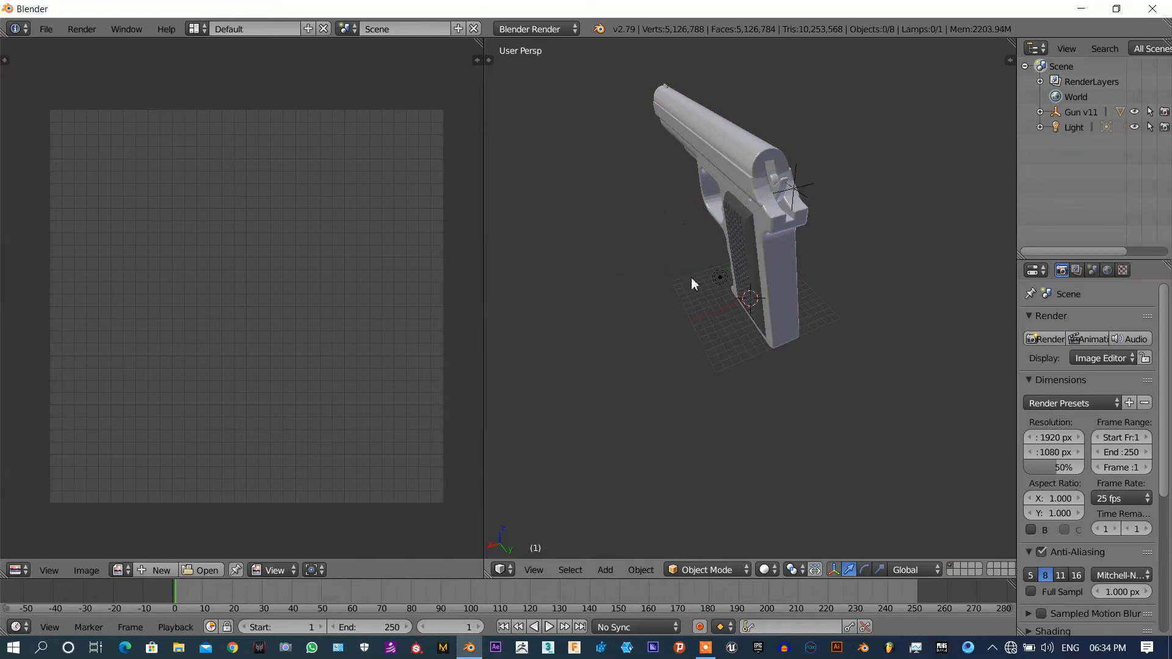
pyautogui.rightClick(718, 279)
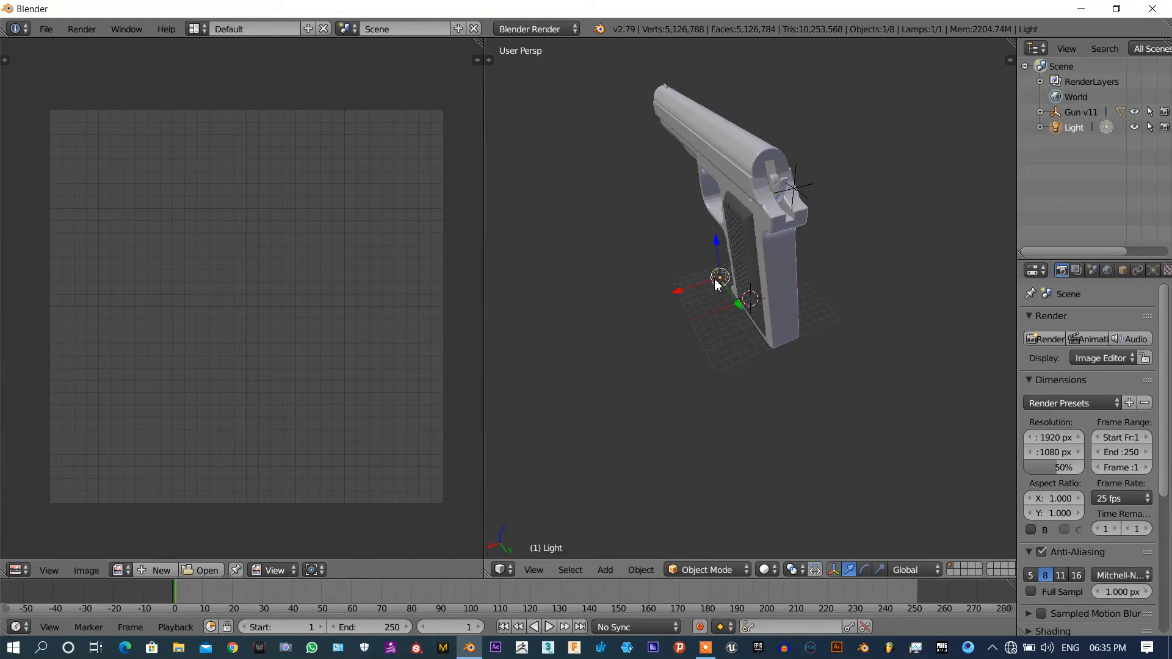
pyautogui.press('x')
pyautogui.press('x')
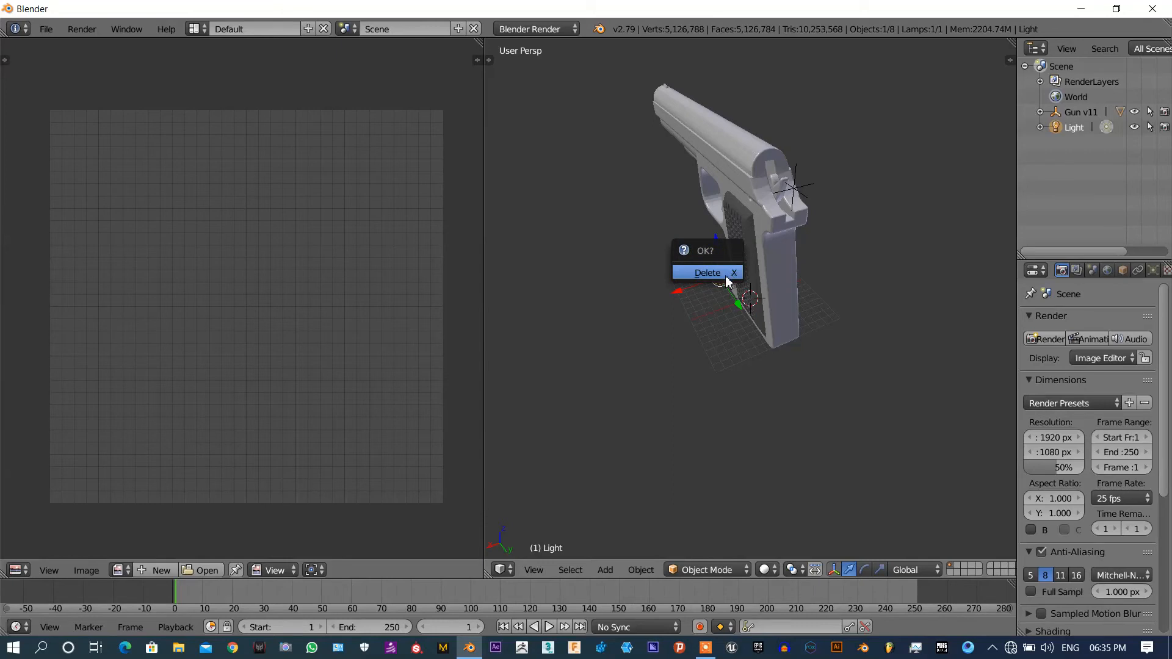
pyautogui.click(708, 270)
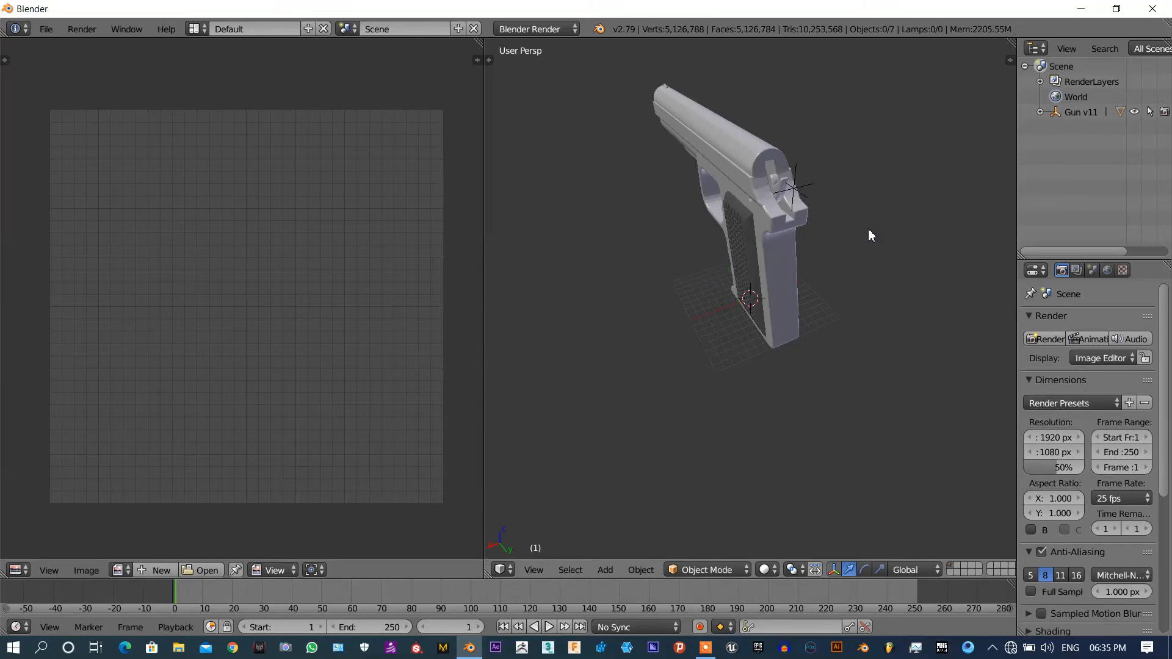
# - Select the Gun v11 parent empty and check its child objects in the scene hierarchy
pyautogui.rightClick(812, 262)
pyautogui.moveTo(811, 263); pyautogui.dragTo(904, 256, button='middle')
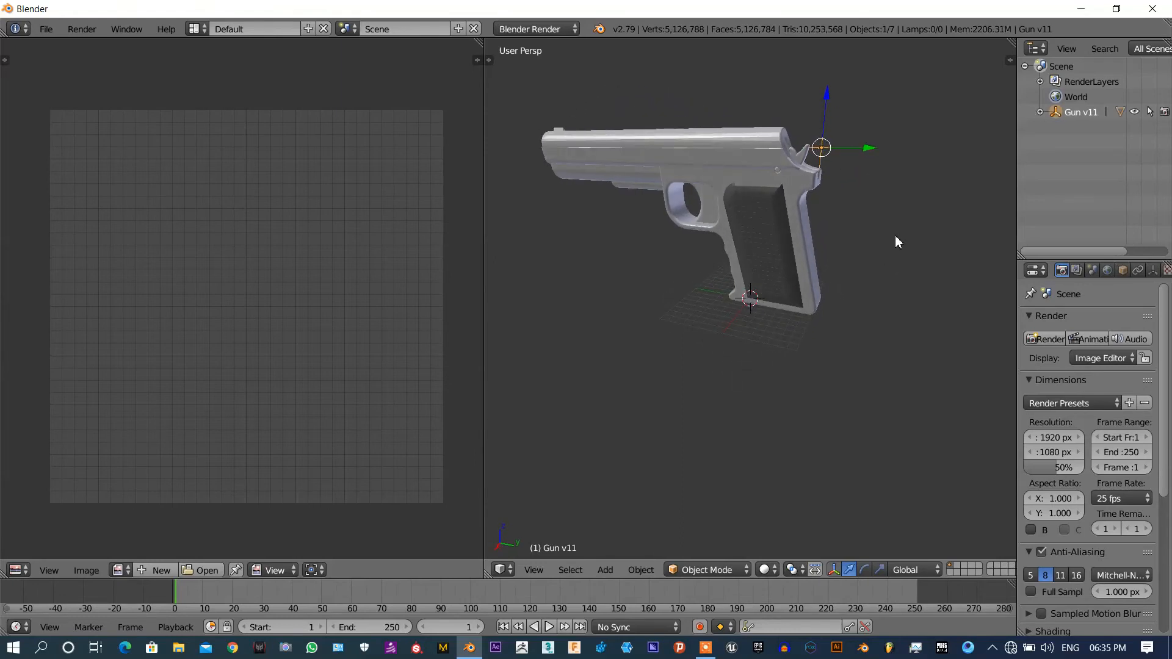
pyautogui.press('x')
pyautogui.moveTo(877, 307); pyautogui.dragTo(857, 306, button='middle')
pyautogui.moveTo(854, 228); pyautogui.dragTo(881, 288, button='middle')
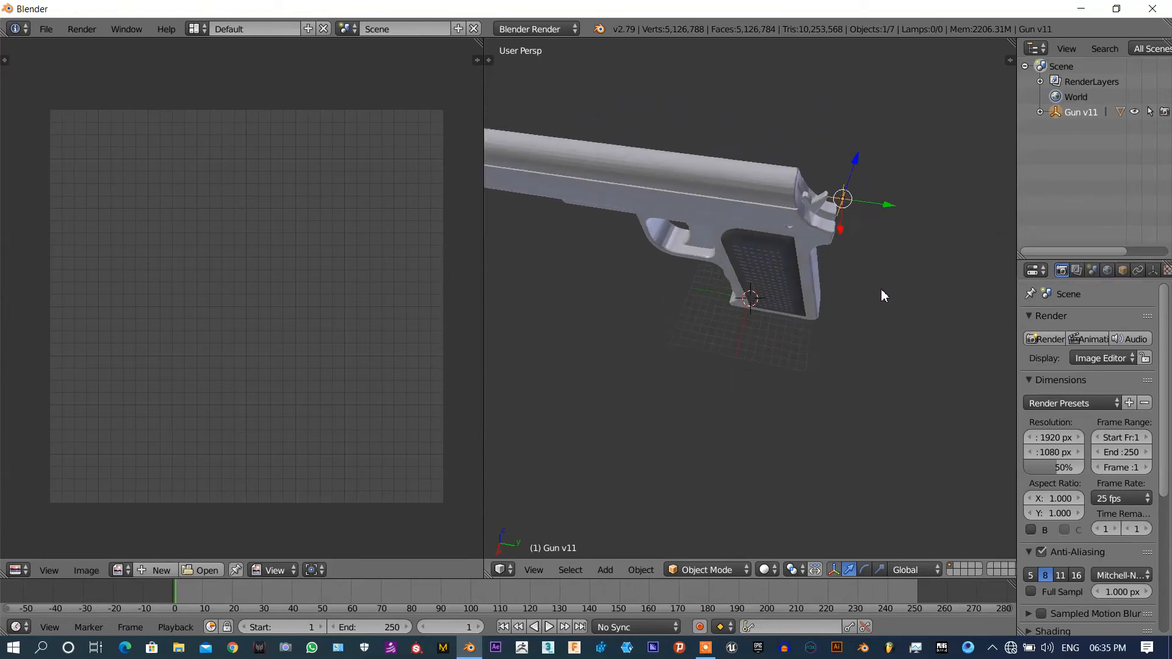
pyautogui.click(1040, 112)
pyautogui.click(1040, 113)
pyautogui.moveTo(977, 284); pyautogui.dragTo(916, 273, button='middle')
# - Select every object in the scene and expand the Gun v11 parent to list its child parts
pyautogui.press('a')
pyautogui.press('a')
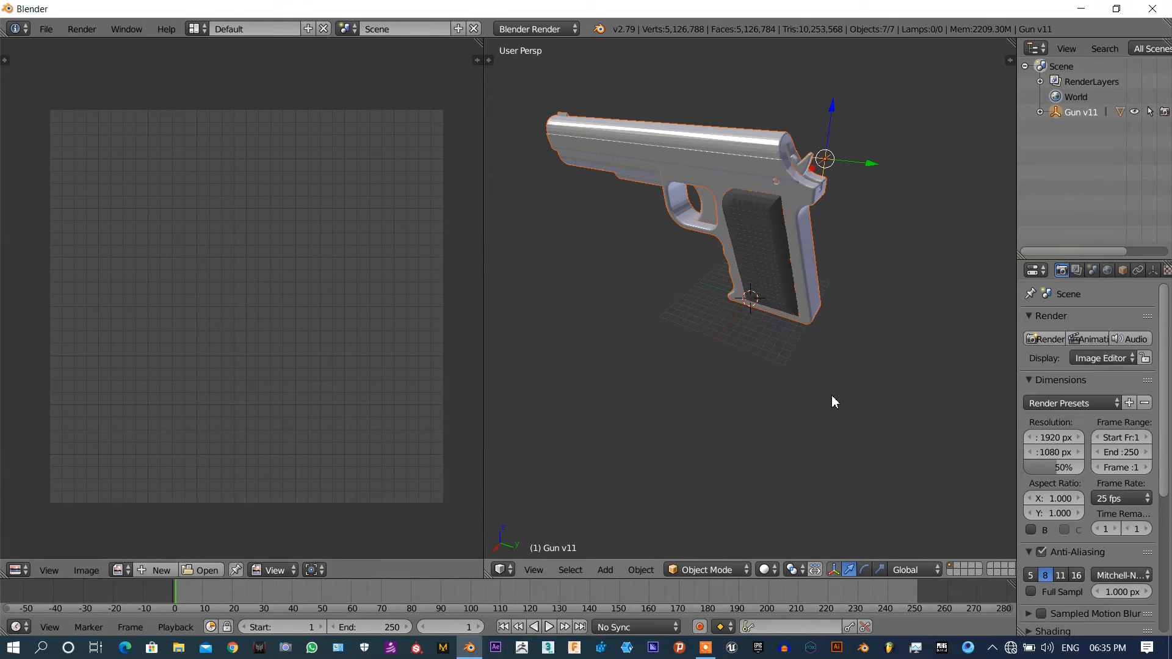
pyautogui.click(1040, 112)
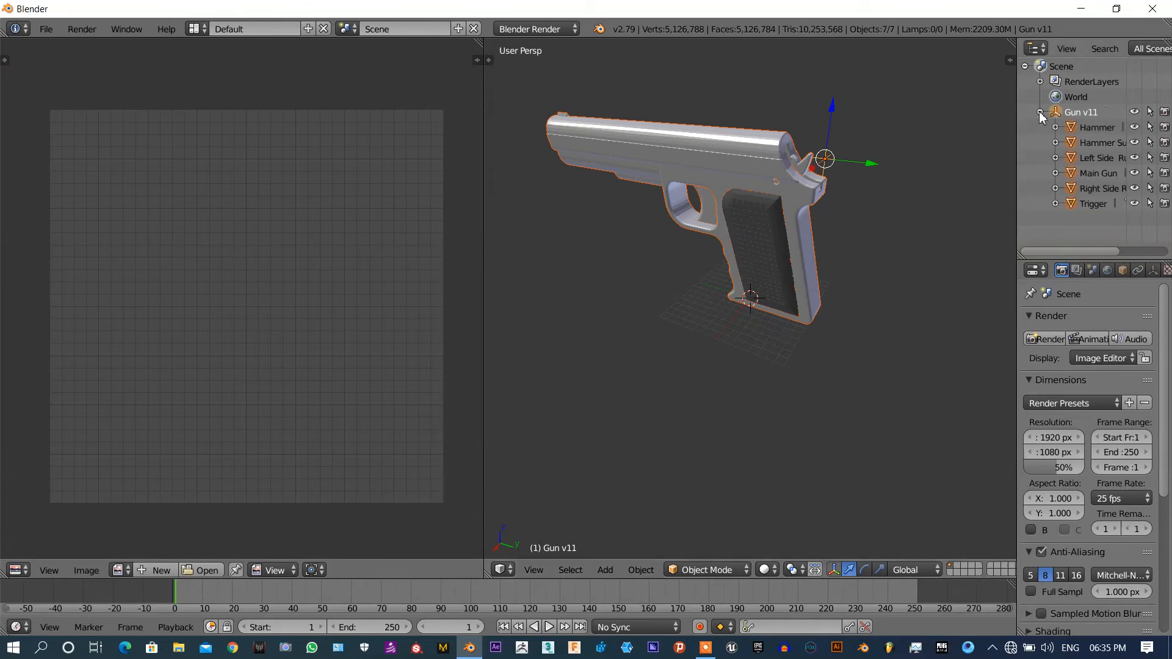
pyautogui.rightClick(1086, 205)
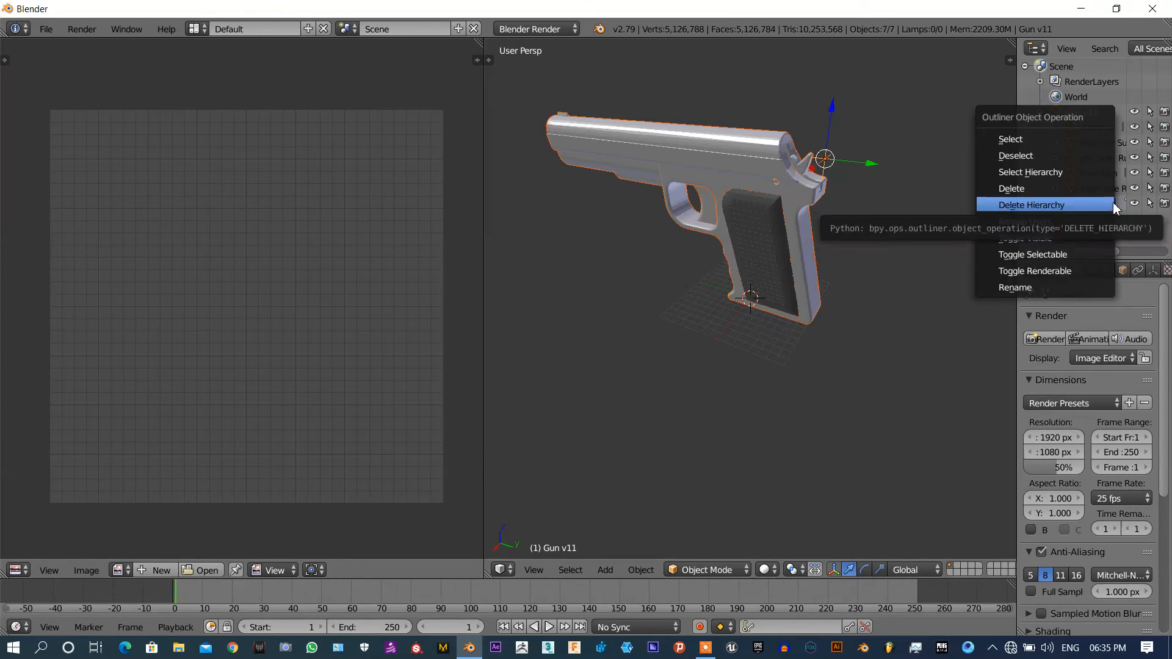
# - Join all six child meshes of Gun v11 into one object, with the Right Side Rubber as the active object
pyautogui.click(1087, 203)
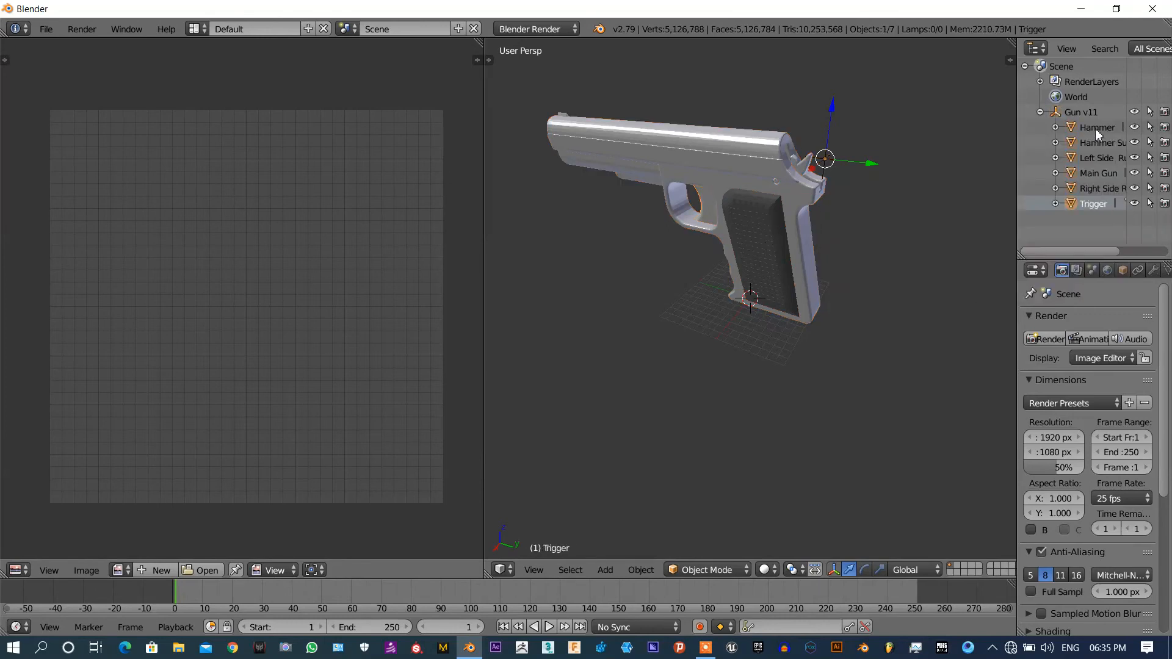
pyautogui.keyDown('ctrl'); pyautogui.click(1095, 127); pyautogui.keyUp('ctrl')
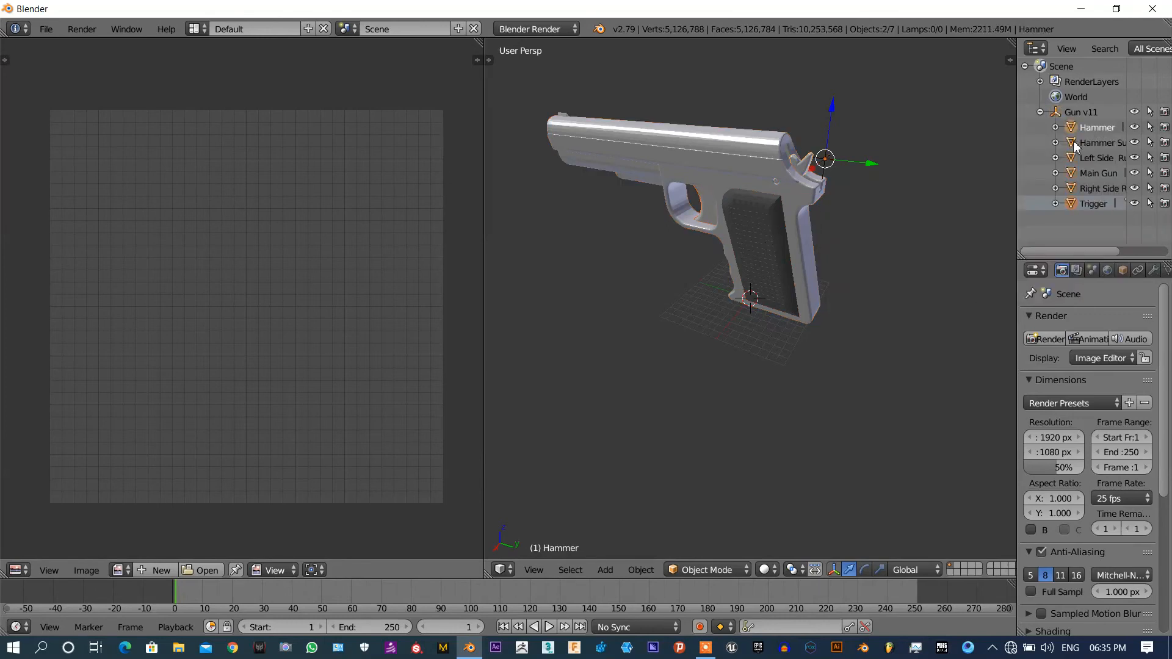
pyautogui.keyDown('ctrl'); pyautogui.click(1074, 144); pyautogui.keyUp('ctrl')
pyautogui.keyDown('ctrl'); pyautogui.click(1075, 158); pyautogui.keyUp('ctrl')
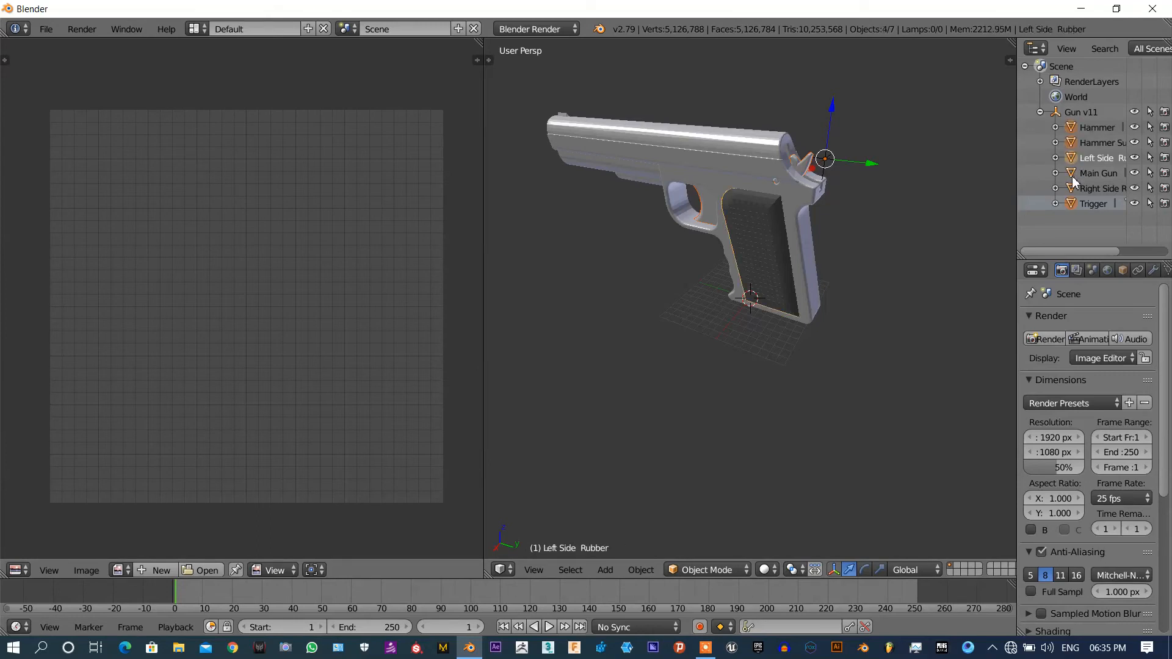
pyautogui.keyDown('ctrl'); pyautogui.click(1075, 173); pyautogui.keyUp('ctrl')
pyautogui.keyDown('ctrl'); pyautogui.click(1075, 188); pyautogui.keyUp('ctrl')
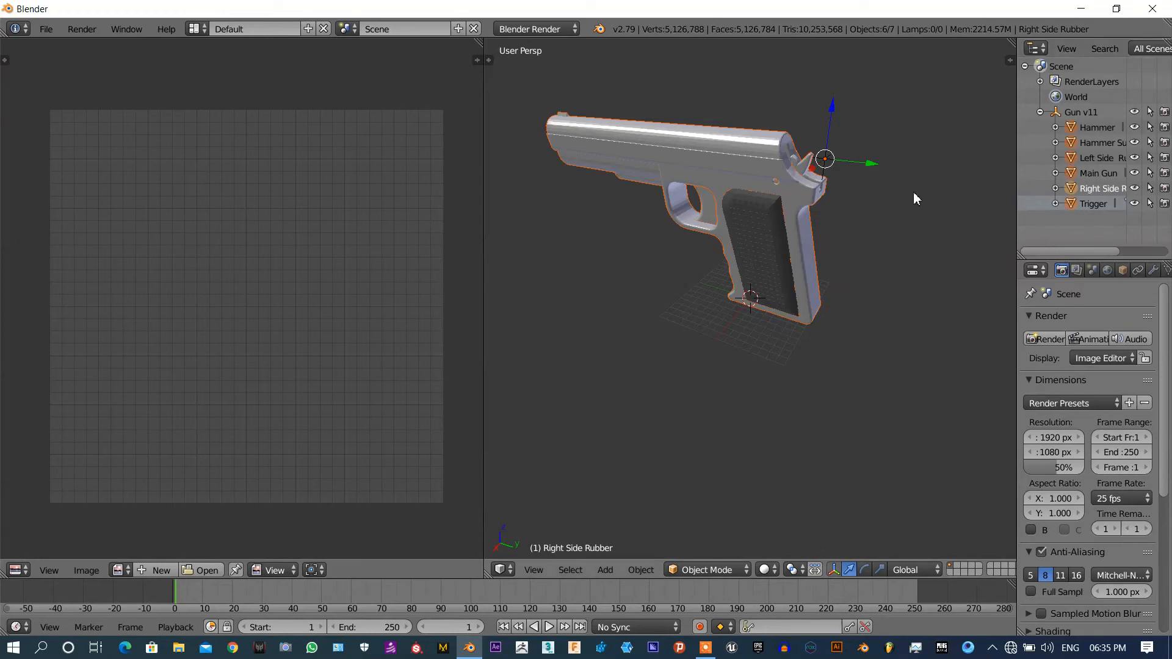
pyautogui.moveTo(917, 202); pyautogui.dragTo(896, 216, button='middle')
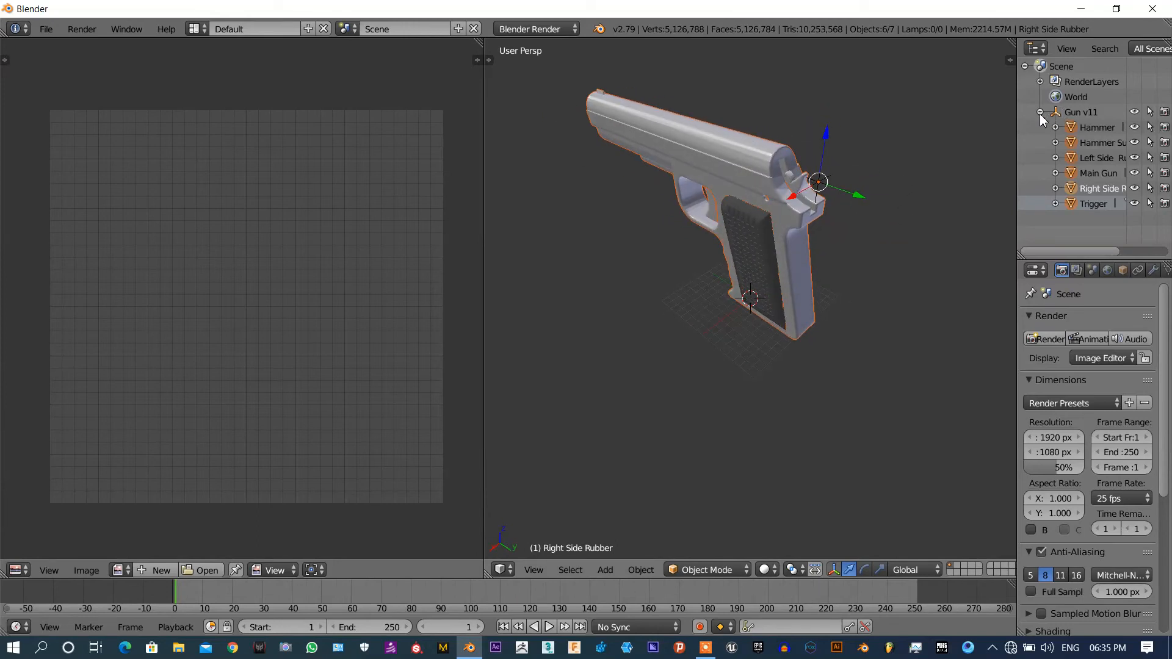
pyautogui.hotkey('ctrl', 'j')
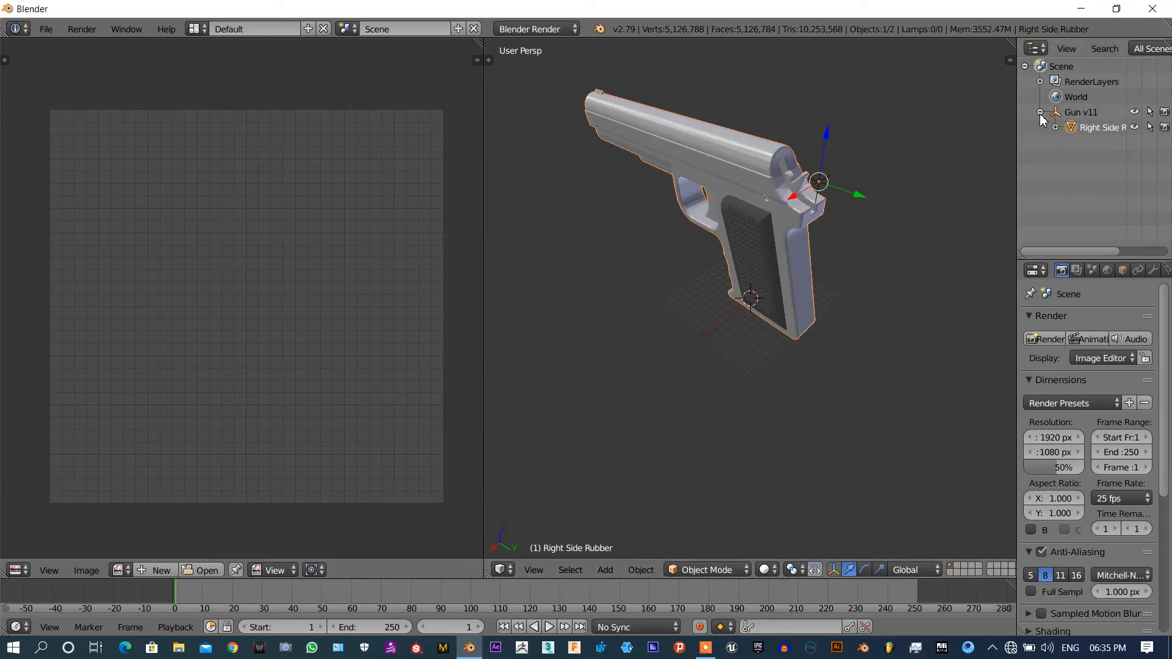
# - Switch the joined gun to Edit Mode with its whole mesh selected
pyautogui.moveTo(903, 225)
pyautogui.mouseDown(button='middle')
pyautogui.moveTo(928, 219)
pyautogui.moveTo(855, 196)
pyautogui.moveTo(902, 209)
pyautogui.mouseUp(button='middle')
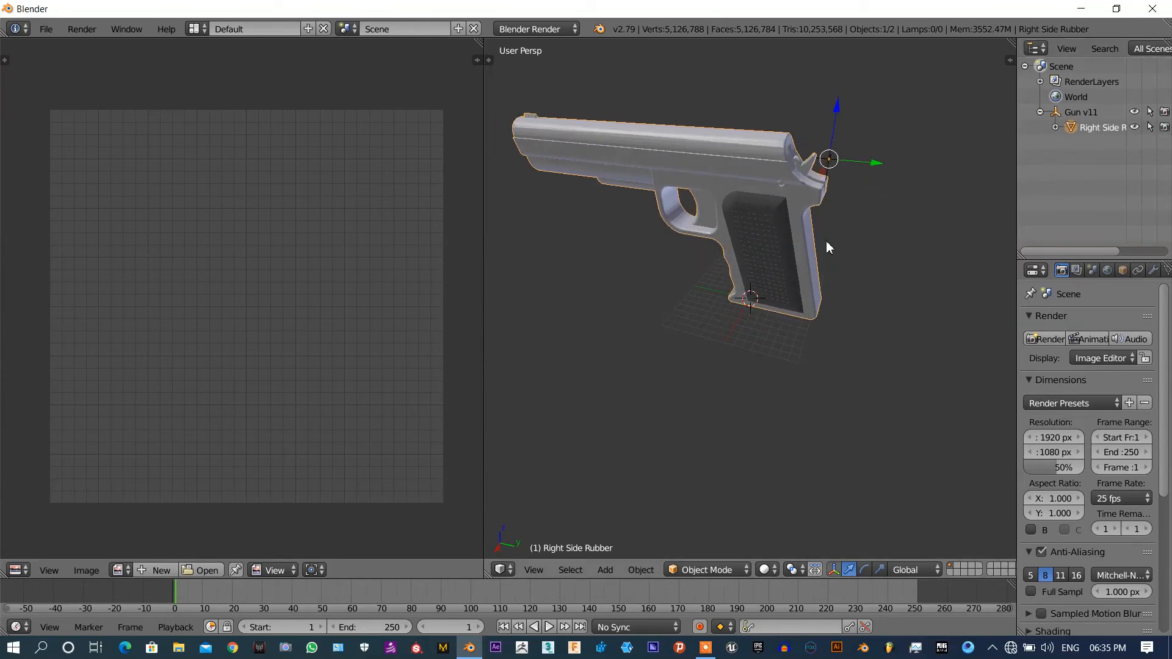
pyautogui.moveTo(826, 240); pyautogui.dragTo(801, 249, button='middle')
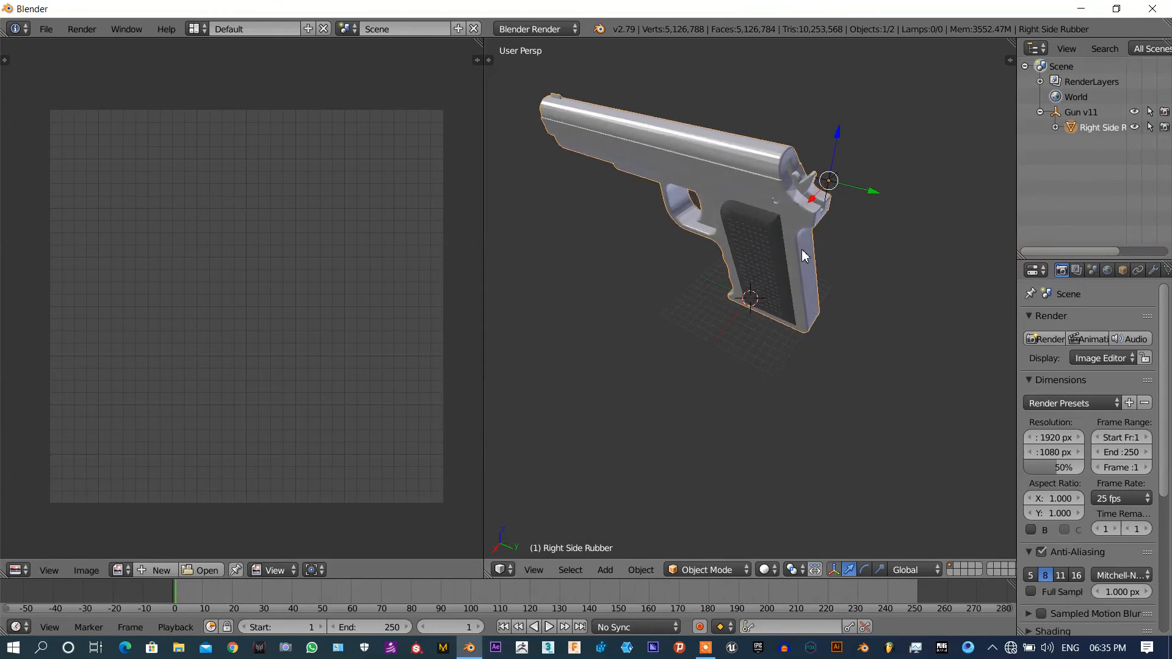
pyautogui.moveTo(950, 256); pyautogui.dragTo(901, 269, button='middle')
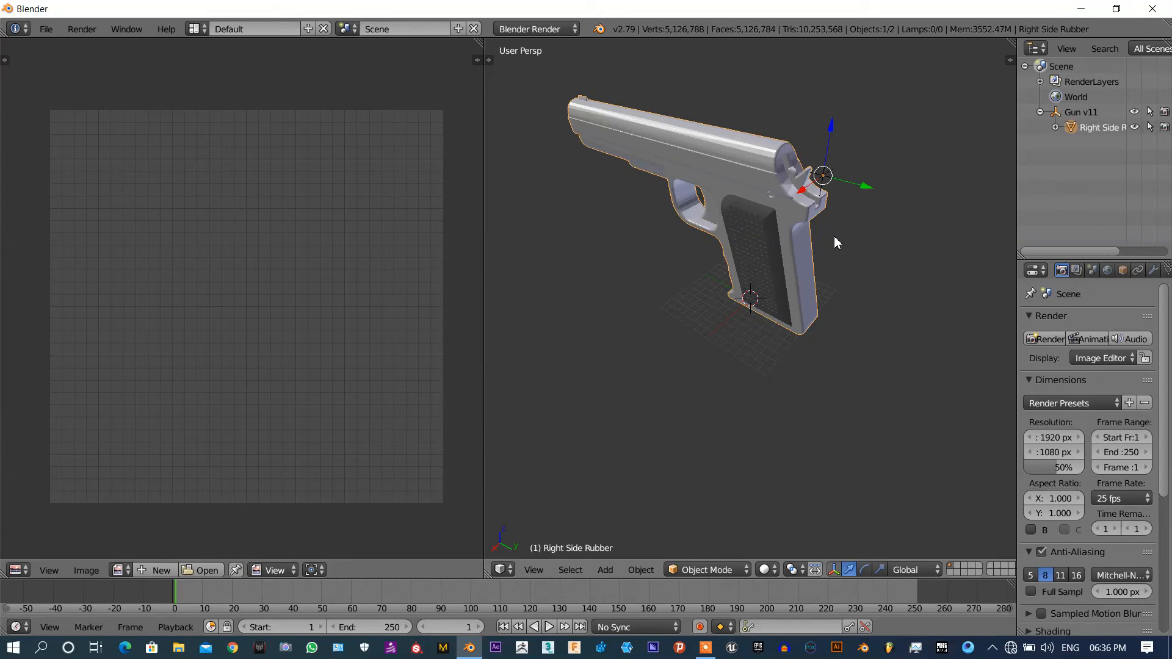
pyautogui.moveTo(828, 216); pyautogui.dragTo(737, 444, button='middle')
pyautogui.click(727, 567)
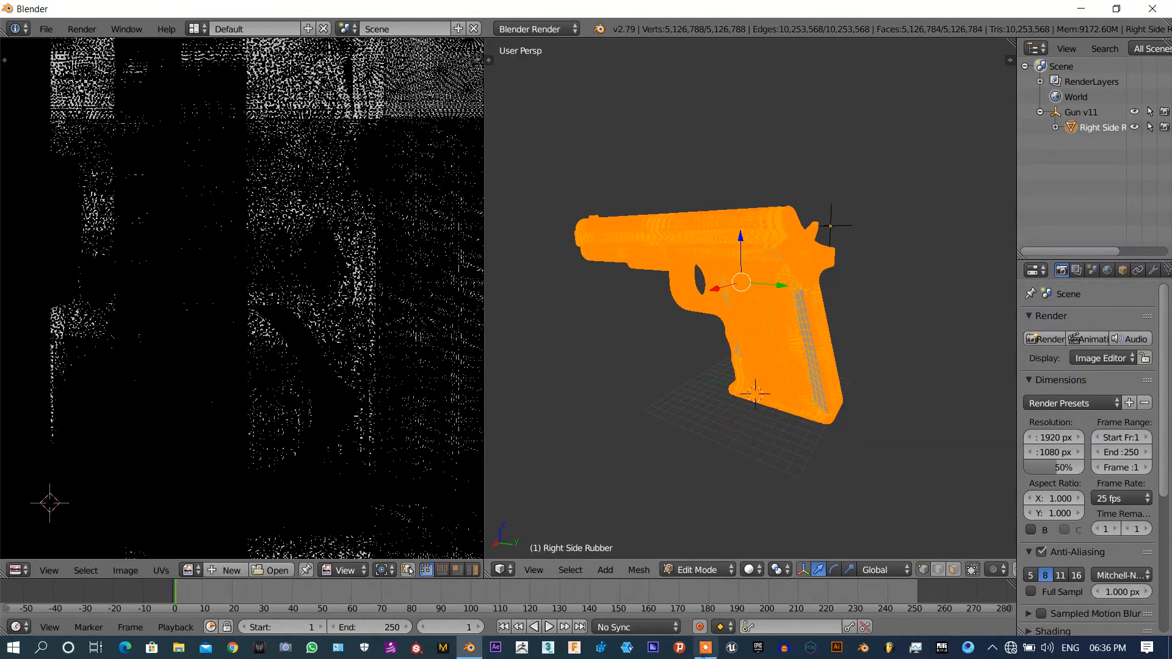
# - Examine the full extent of the joined gun's combined UV layout
pyautogui.click(703, 650)
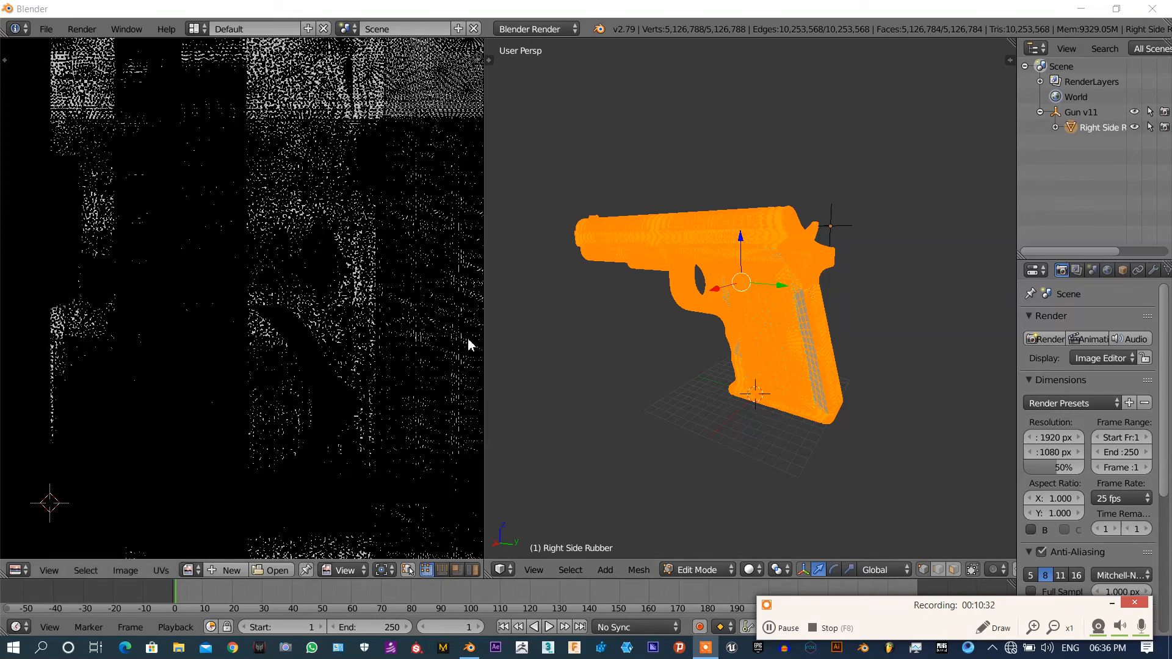
pyautogui.scroll(-1, 324, 333)
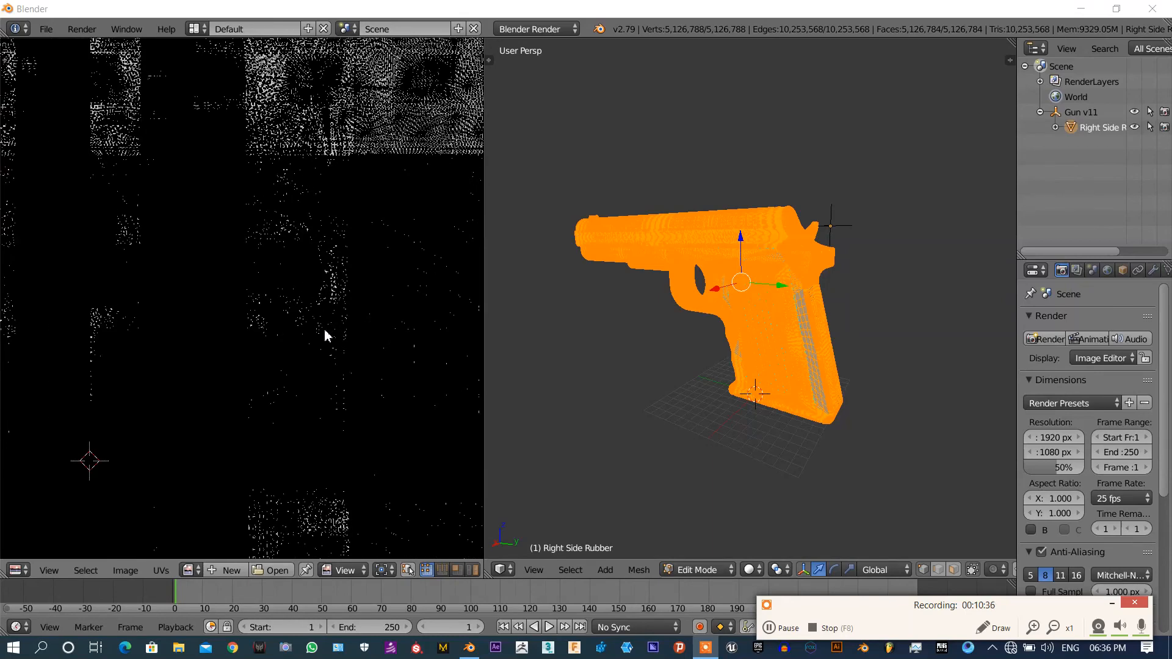
pyautogui.scroll(-1, 324, 323)
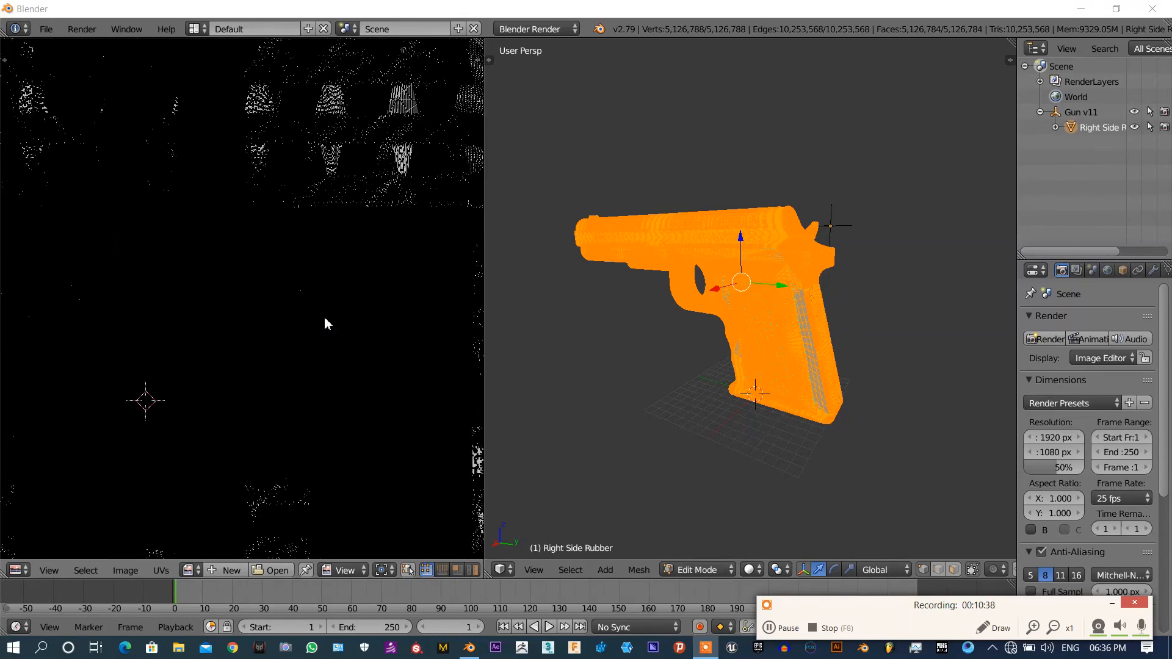
pyautogui.scroll(-5, 324, 316)
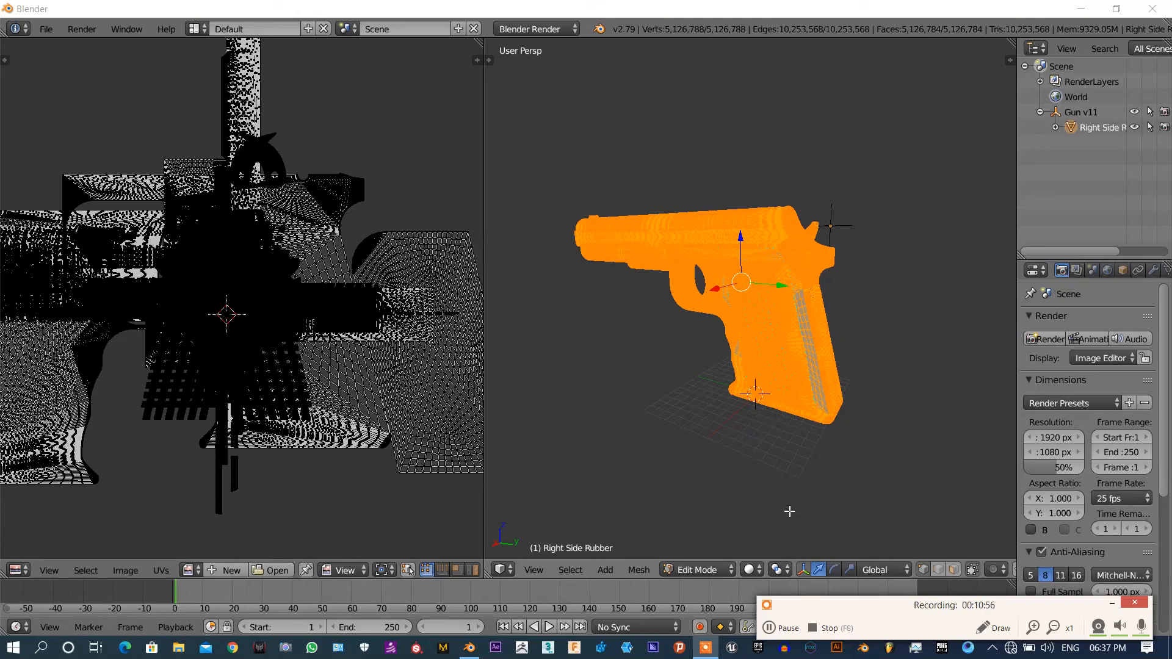
# - Move the whole gun mesh about 13.12 units along the global Y axis
pyautogui.press('g')
pyautogui.press('y')
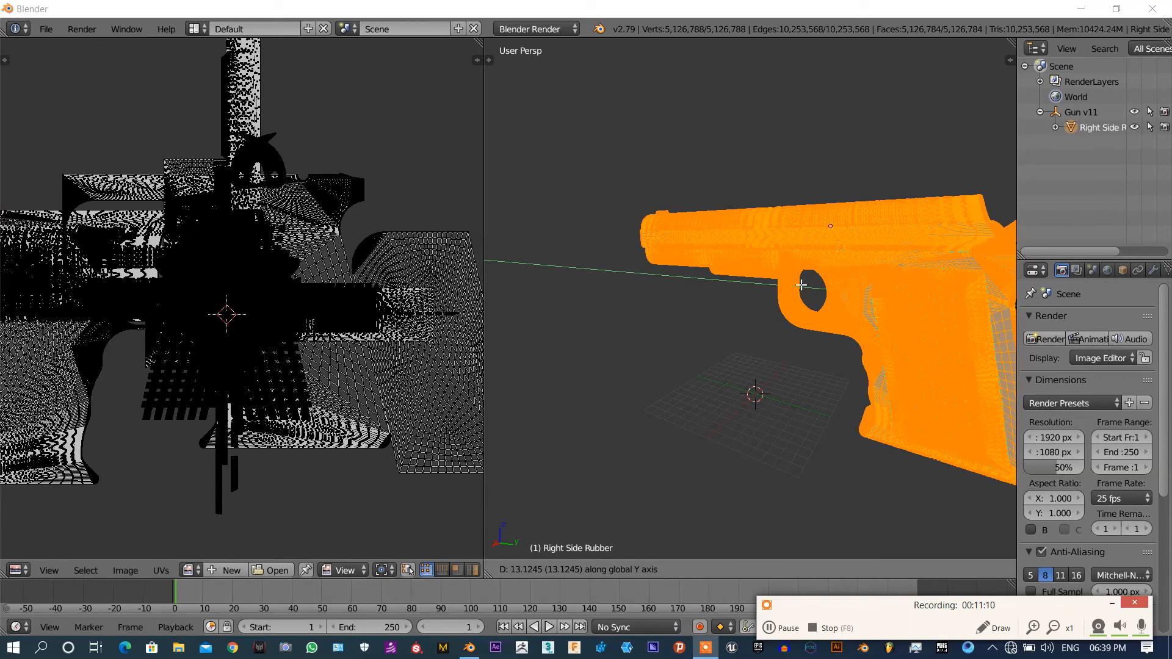
pyautogui.click(750, 234)
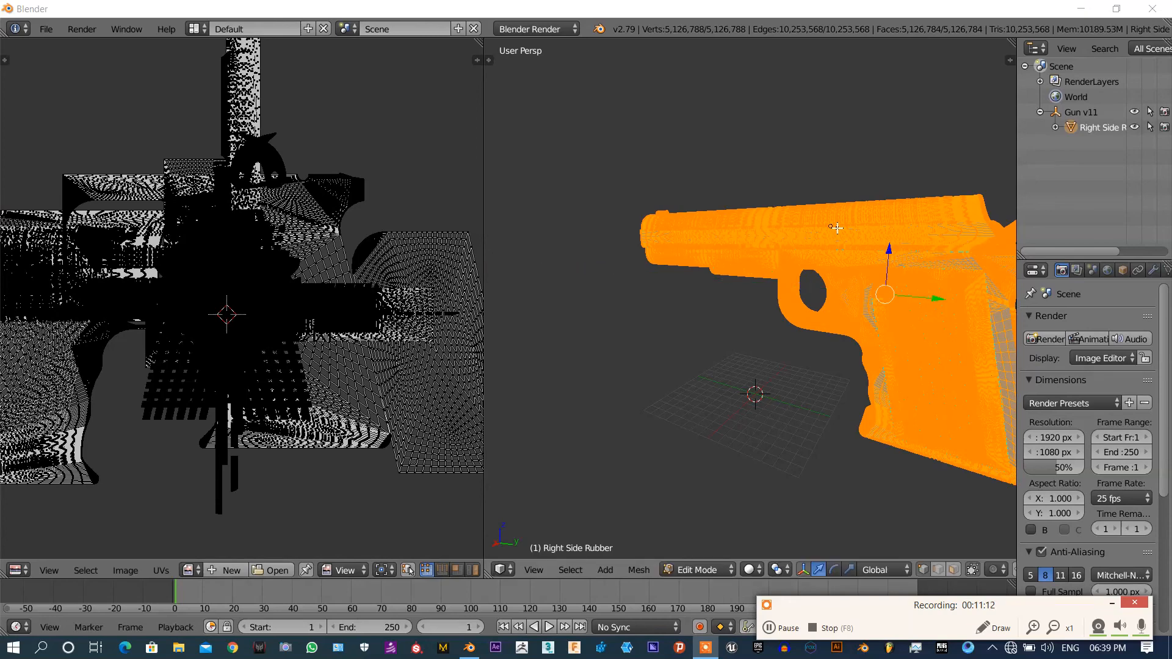